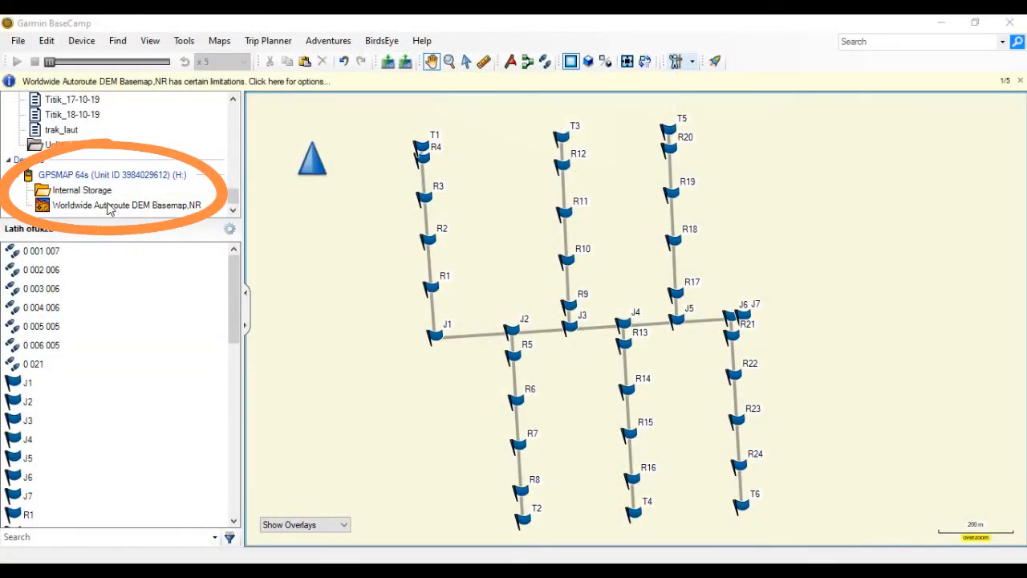
Step: Display the contents of the GPSMAP 64s internal storage and look through its tracks and waypoints
left_click(77, 190)
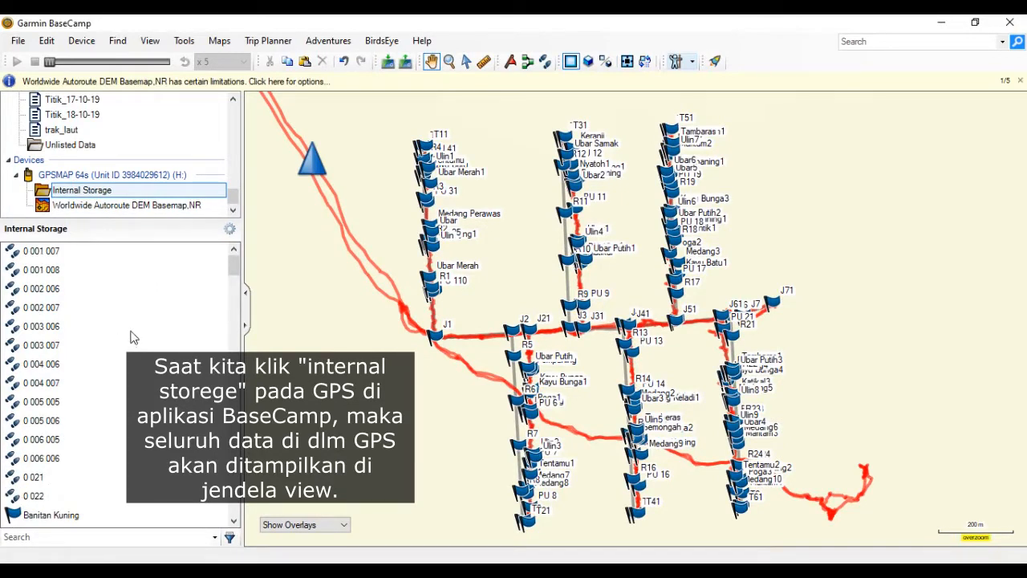
scroll(126, 344, "down", 4)
scroll(126, 344, "down", 1)
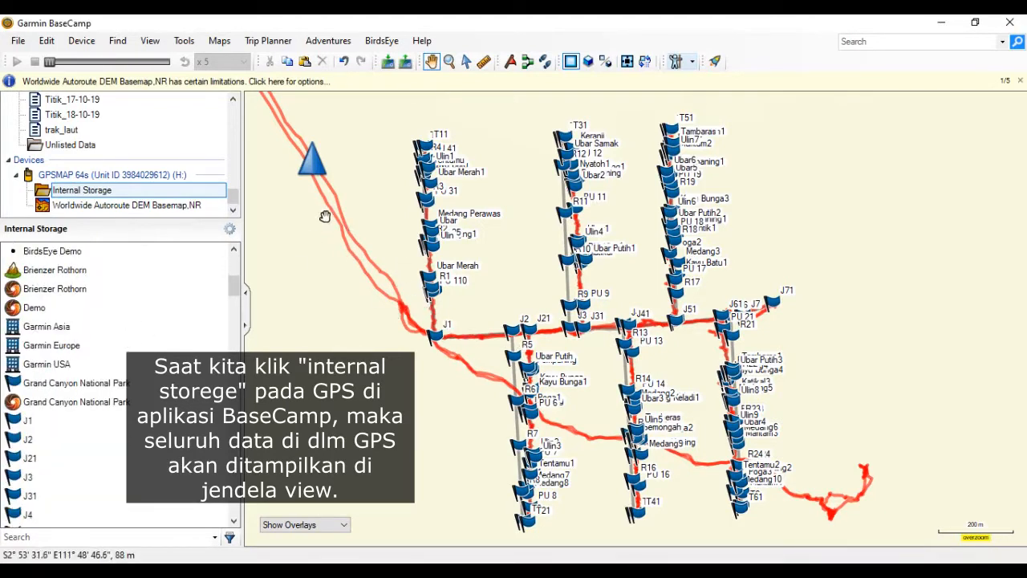
Step: Create a new list named Trek in the Latih ofuk22 list folder and open it
scroll(148, 158, "up", 5)
scroll(149, 159, "up", 3)
scroll(121, 161, "down", 1)
left_click(68, 145)
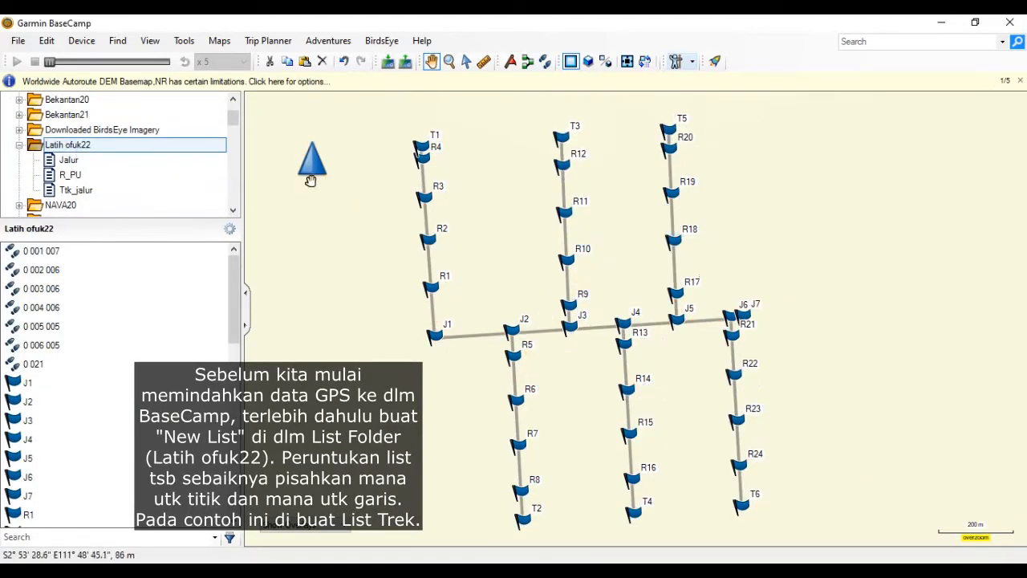
left_click(45, 41)
left_click(45, 41)
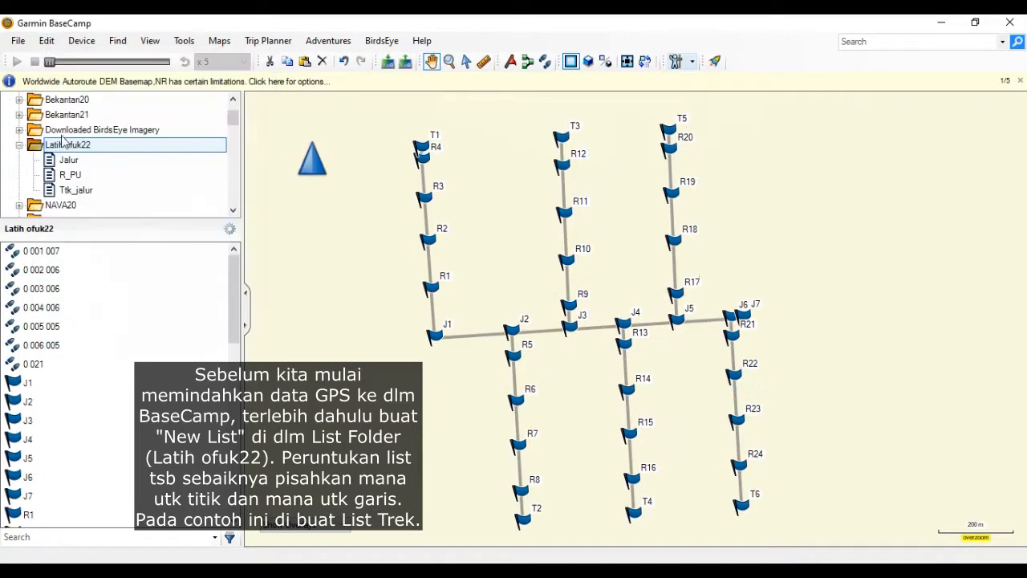
left_click(18, 40)
mouse_move(160, 56)
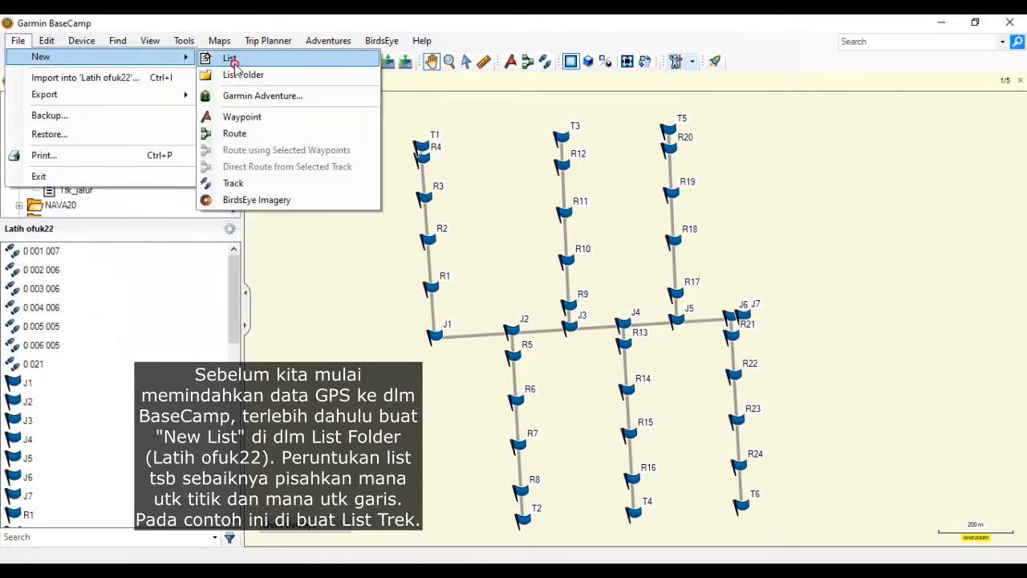
left_click(230, 58)
type("Trek")
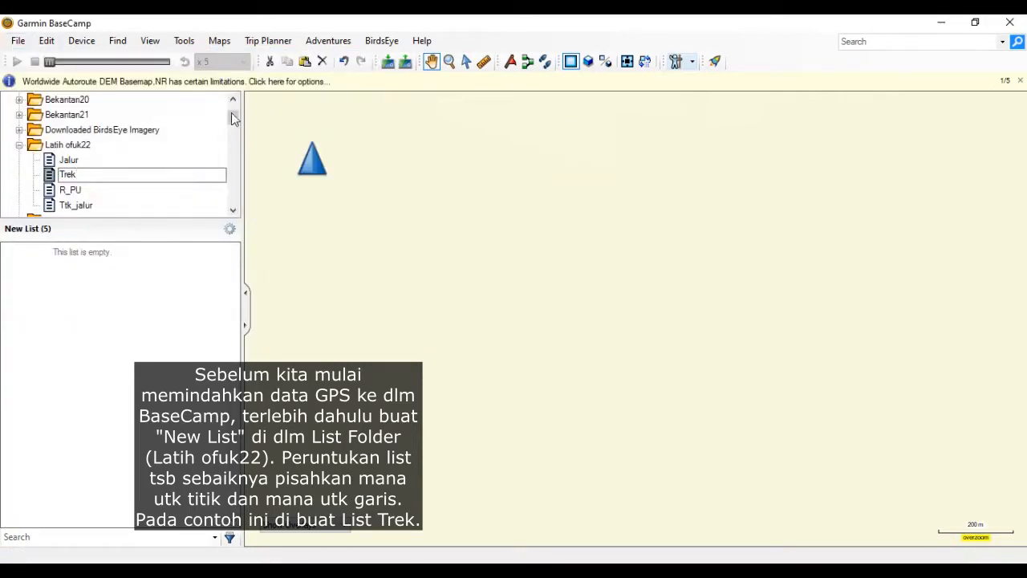
left_click(69, 159)
left_click(69, 174)
left_click(69, 189)
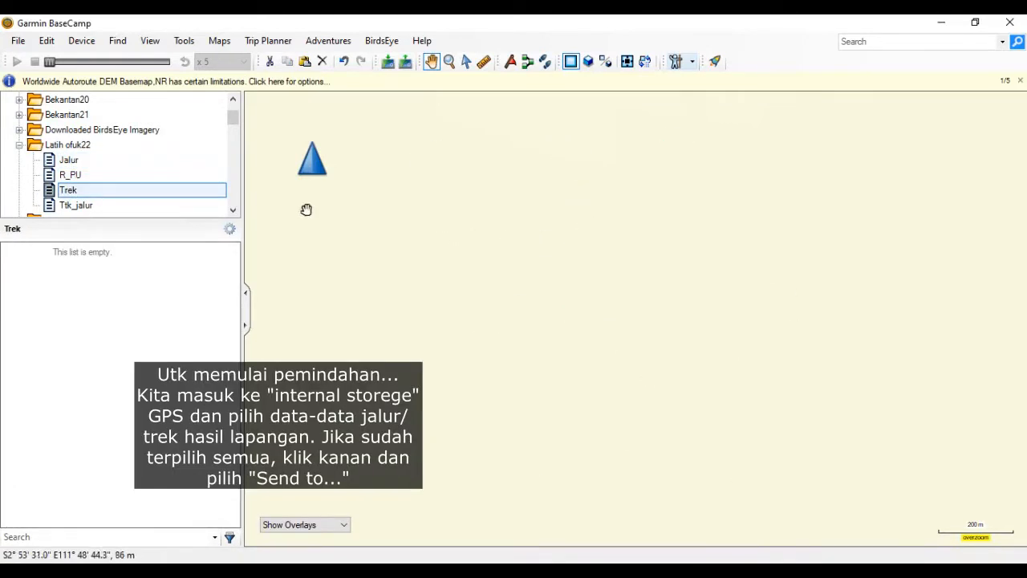
scroll(119, 167, "down", 10)
left_click(80, 190)
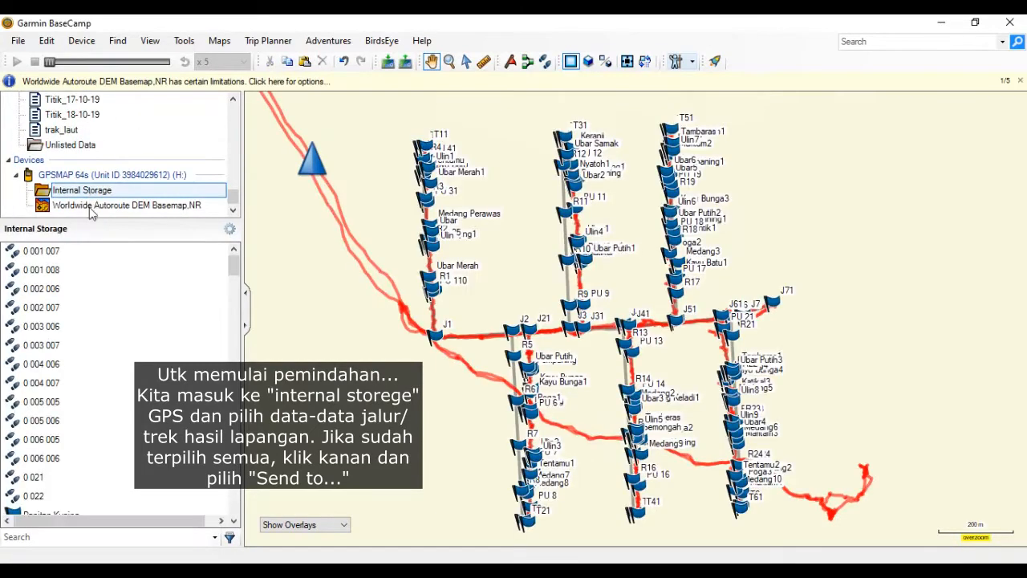
scroll(80, 329, "down", 2)
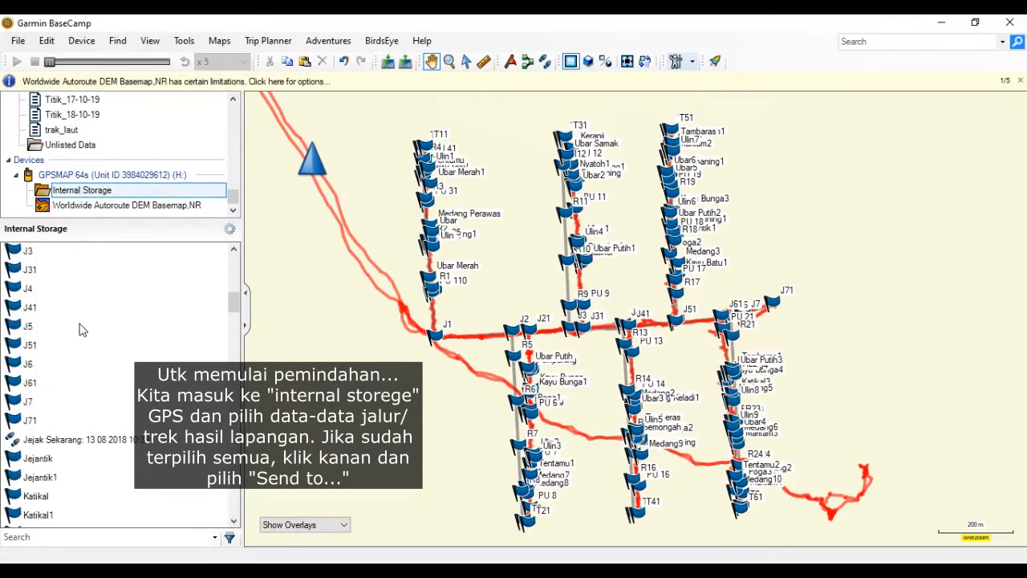
left_click(64, 440)
Step: Add Track 065 through Track 071 to the selection and check the rest of the internal storage list for further tracks
scroll(64, 446, "down", 1)
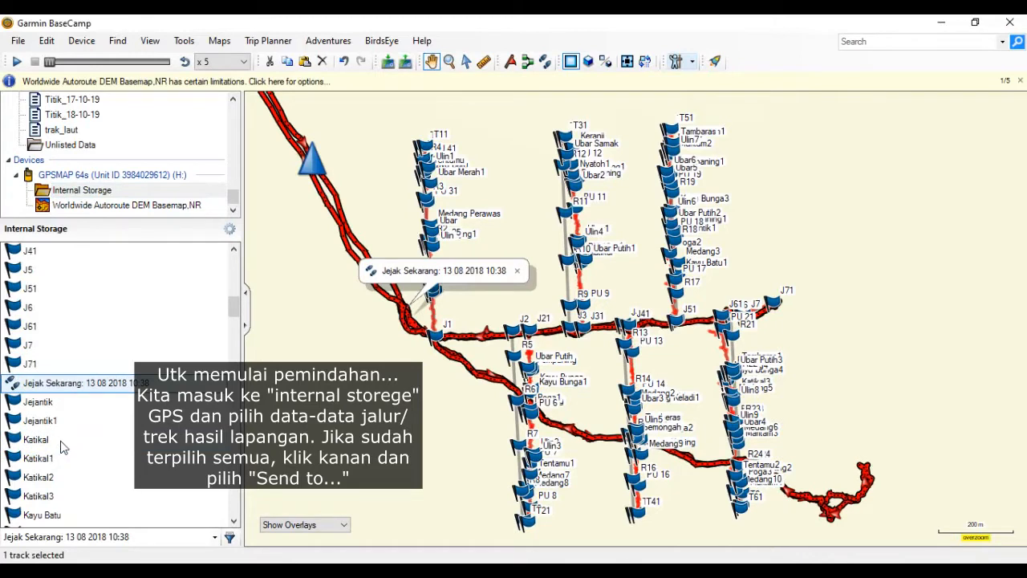
scroll(170, 405, "down", 12)
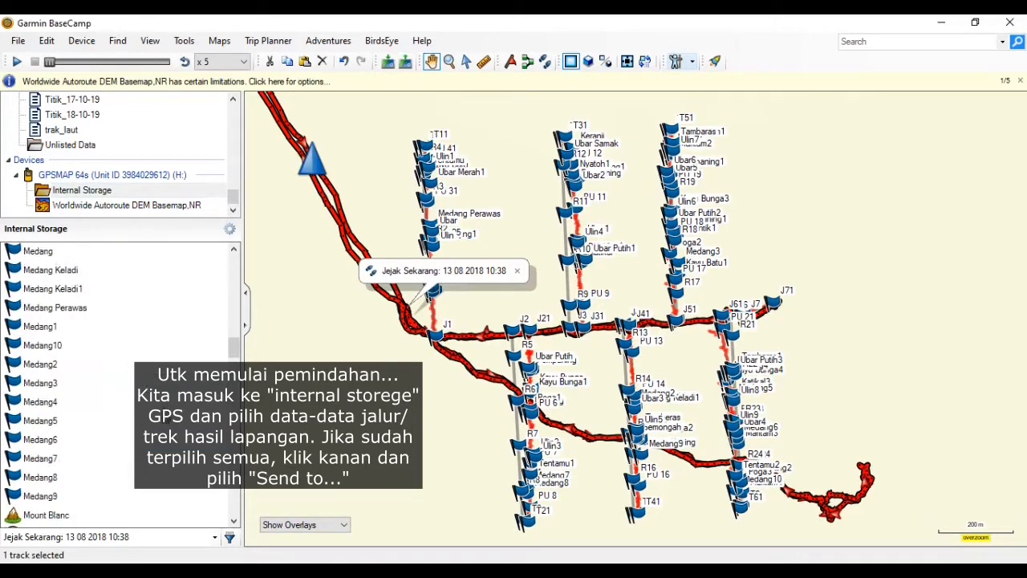
scroll(161, 429, "down", 10)
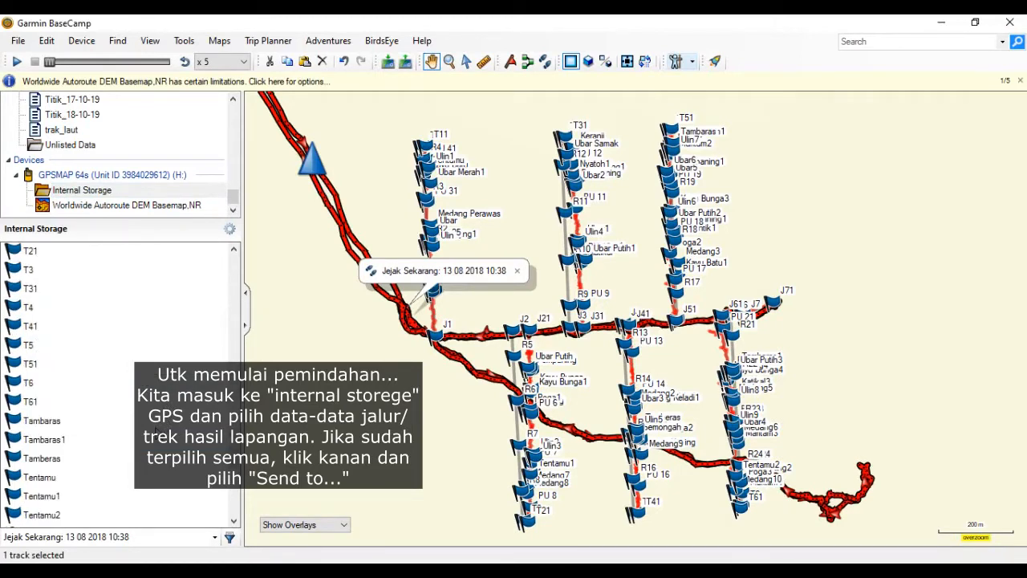
left_click(37, 424, "ctrl")
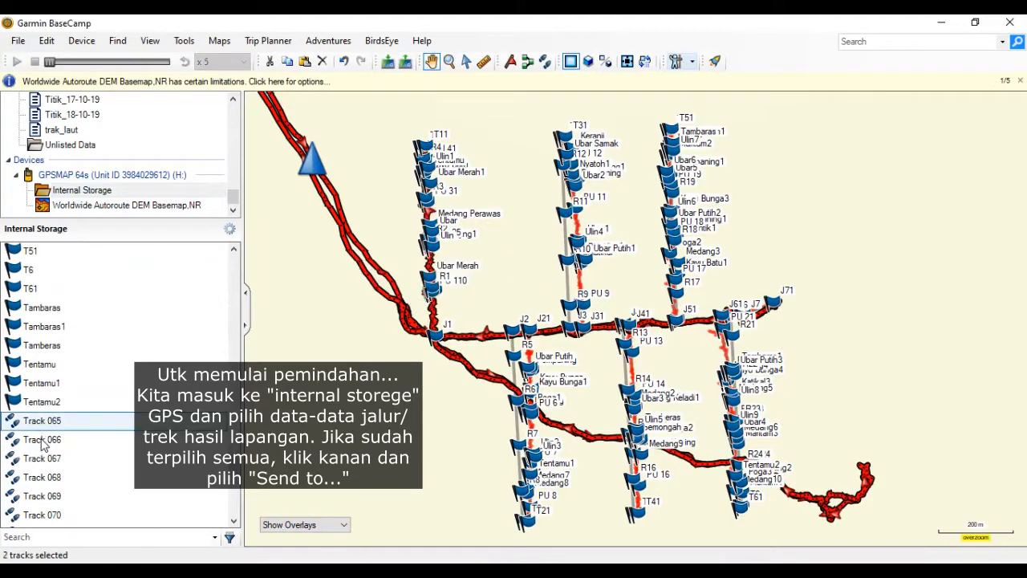
left_click(45, 441, "ctrl")
left_click(47, 458, "ctrl")
left_click(49, 477, "ctrl")
left_click(50, 496, "ctrl")
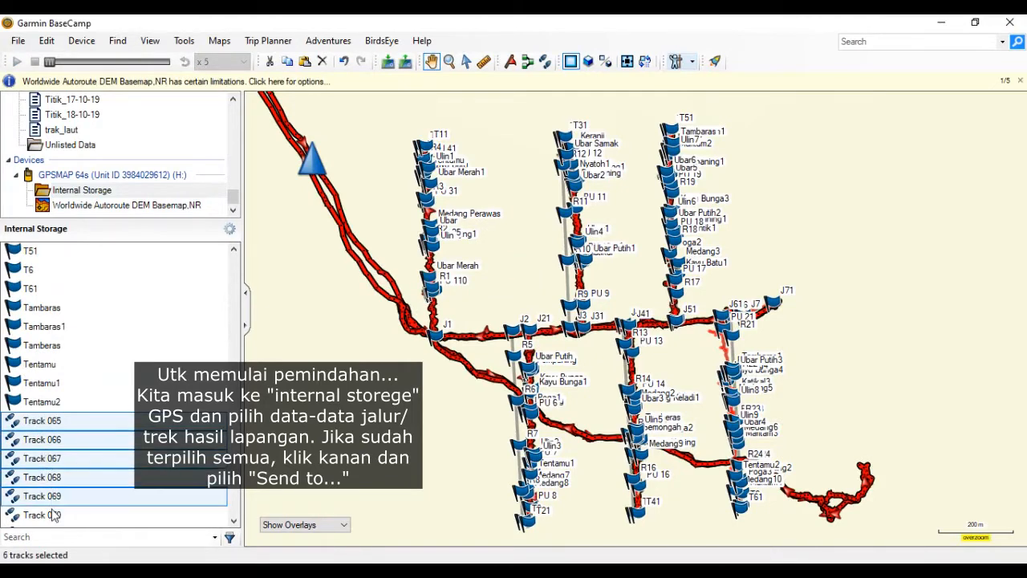
left_click(52, 515, "ctrl")
scroll(98, 500, "down", 1)
left_click(36, 480, "ctrl")
scroll(115, 487, "down", 3)
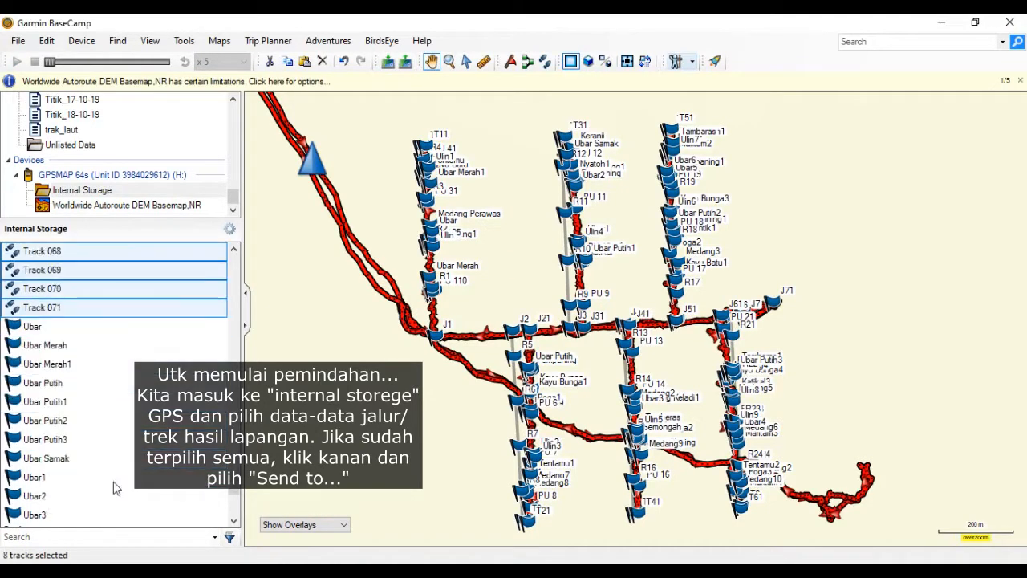
scroll(115, 487, "down", 5)
Step: Examine the selected field tracks on the map along the J1 to J7 baseline and its side transects
scroll(665, 333, "up", 2)
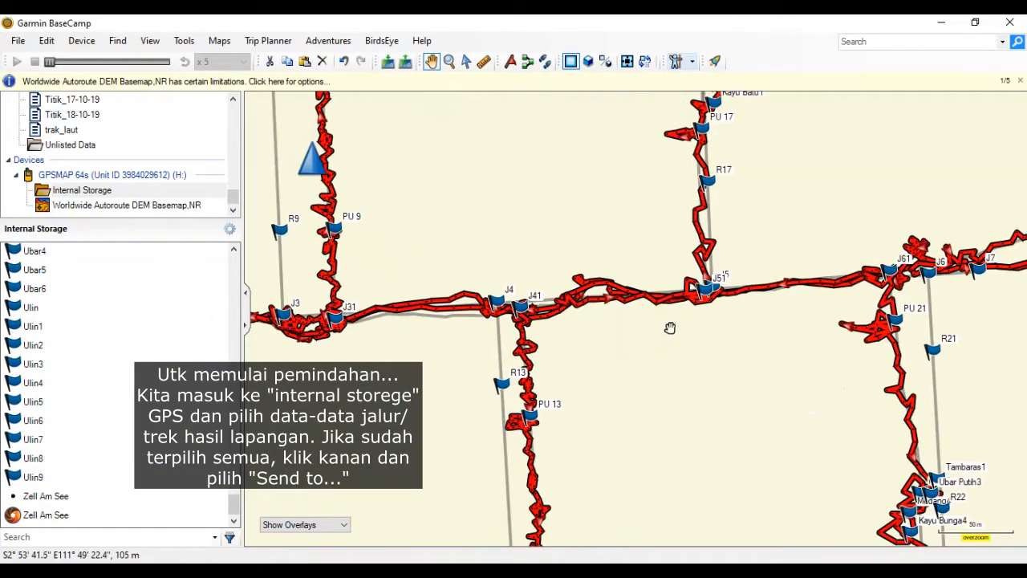
scroll(670, 328, "down", 2)
scroll(480, 329, "up", 2)
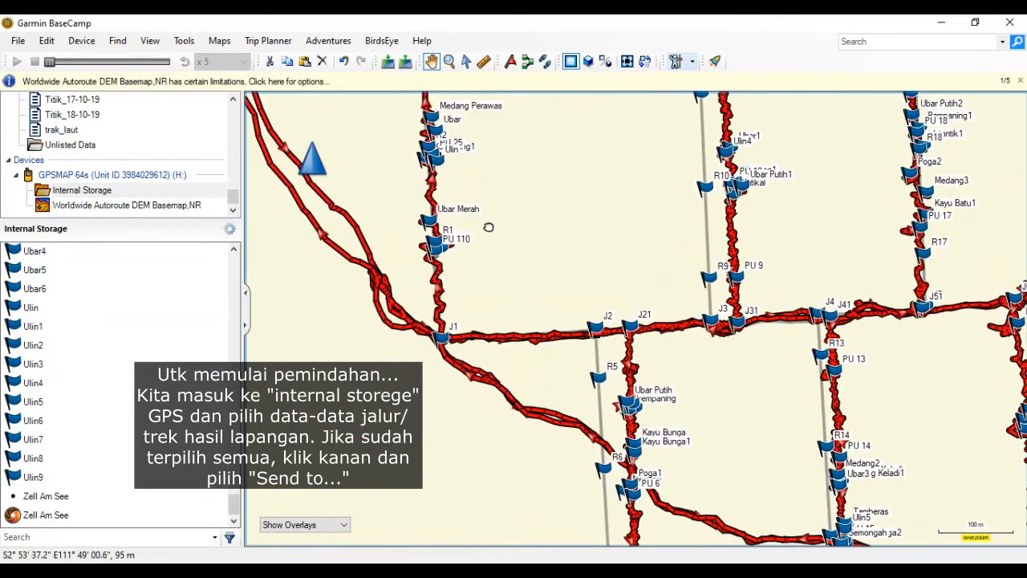
left_click_drag(488, 227, 505, 380)
scroll(459, 391, "up", 3)
scroll(498, 366, "down", 3)
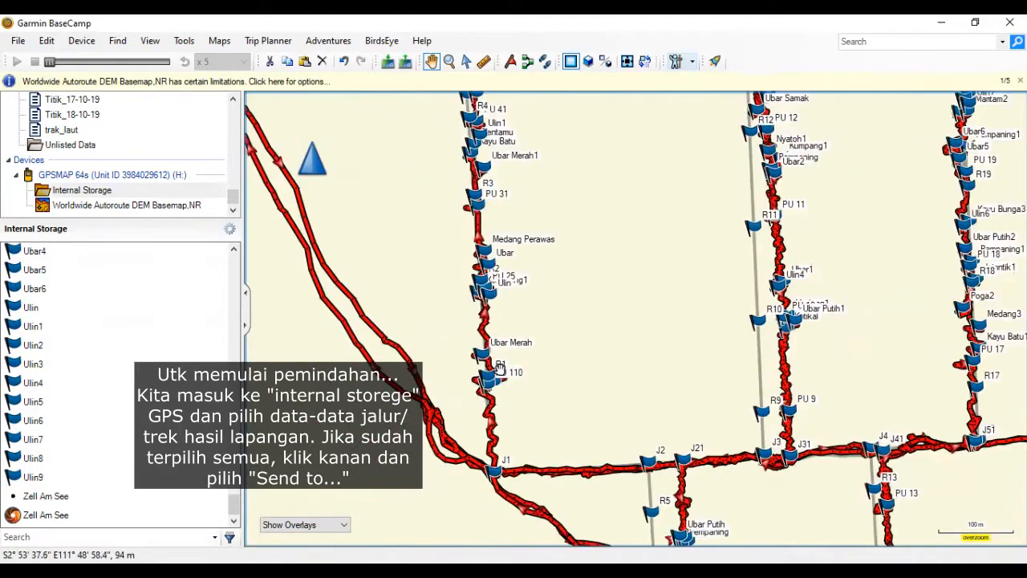
scroll(575, 371, "down", 1)
left_click_drag(761, 432, 694, 228)
scroll(735, 428, "down", 1)
scroll(735, 427, "up", 1)
scroll(735, 427, "up", 1)
scroll(735, 428, "down", 1)
left_click_drag(684, 274, 663, 415)
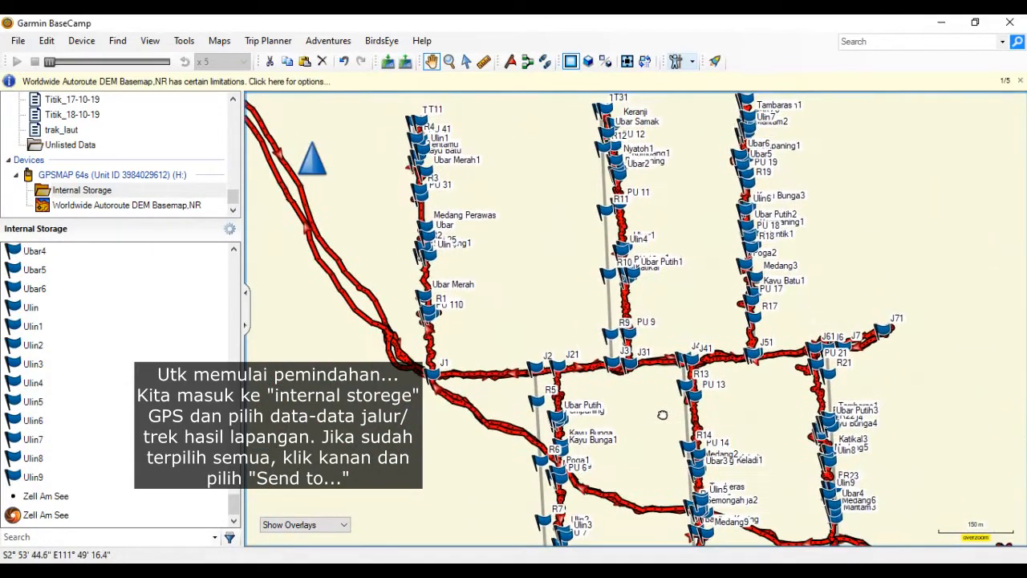
Step: Send the selected GPS tracks to the Trek list in the Latih ofuk22 folder
scroll(92, 381, "up", 5)
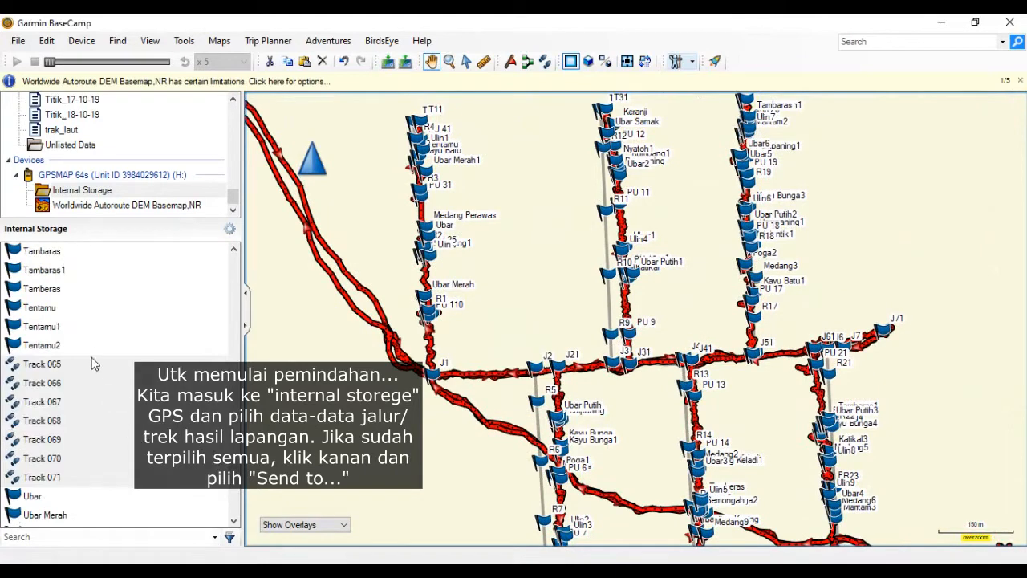
right_click(90, 368)
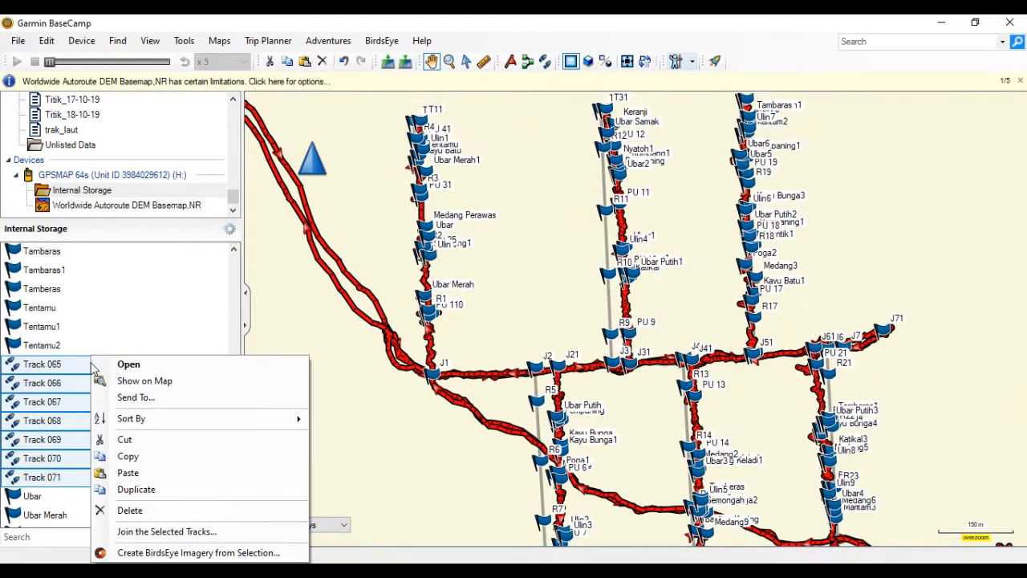
left_click(114, 398)
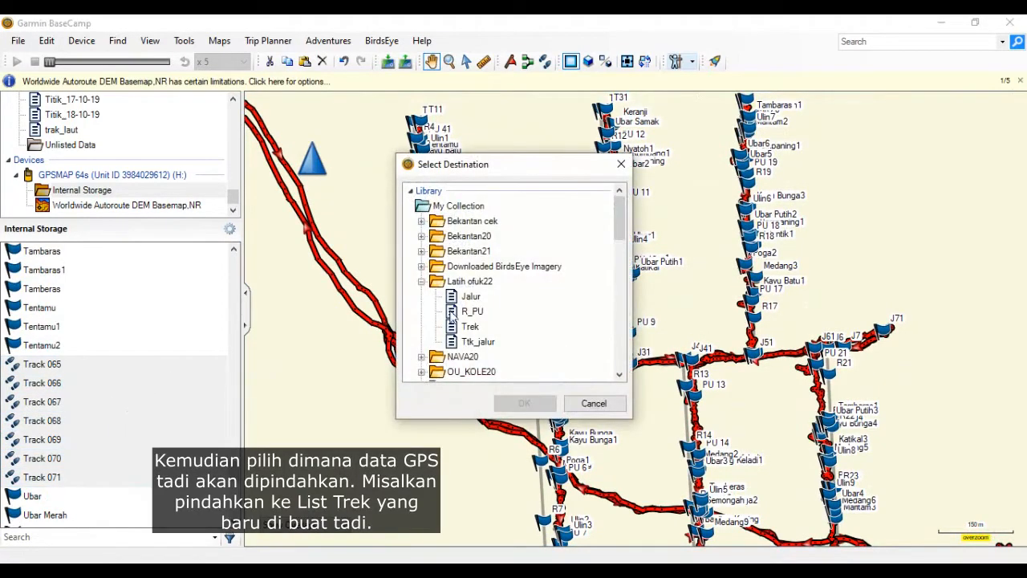
left_click(471, 327)
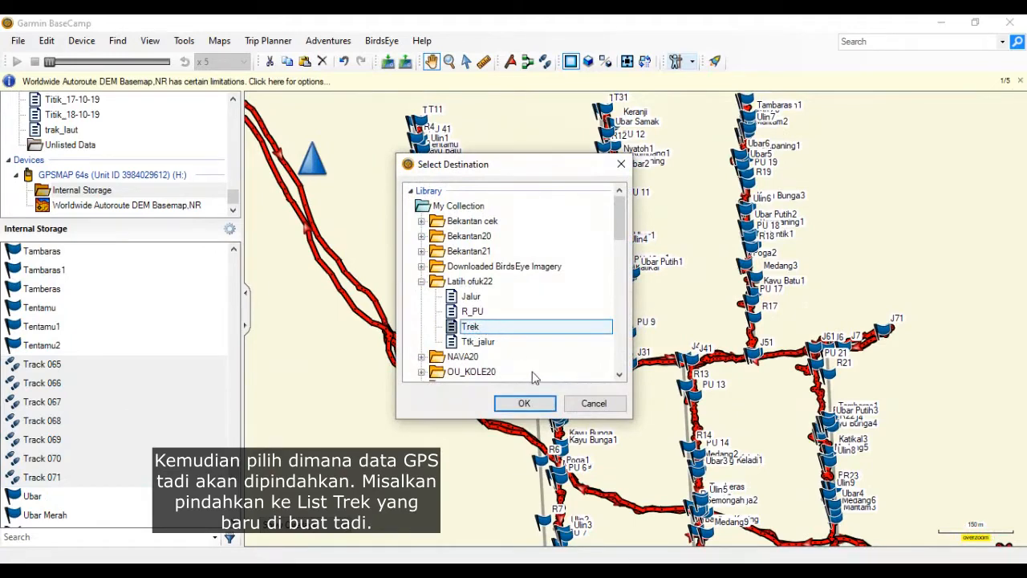
left_click(524, 404)
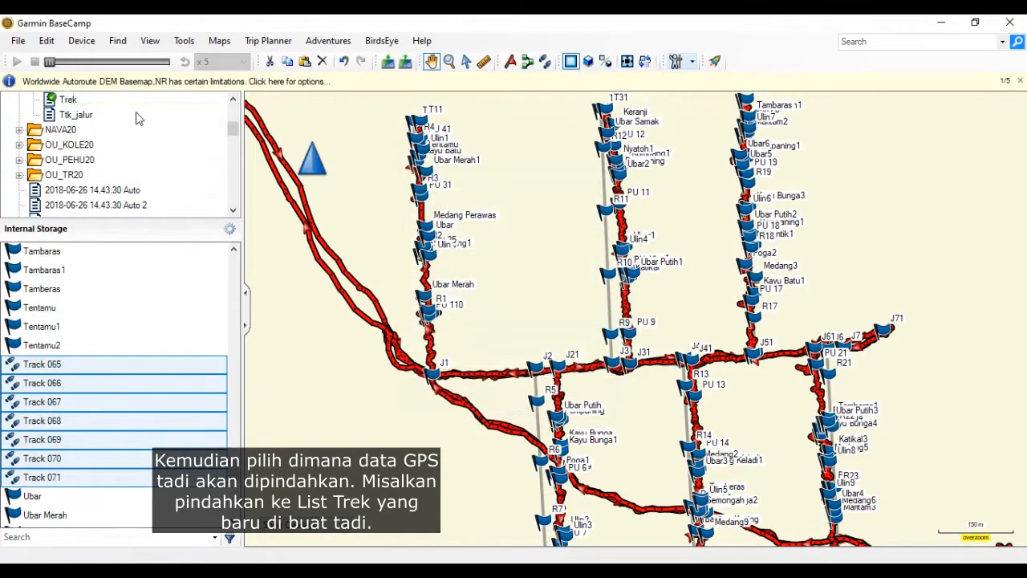
Step: Check the transferred tracks on the map in the Latih ofuk22 folder and in its Trek list
scroll(60, 108, "up", 1)
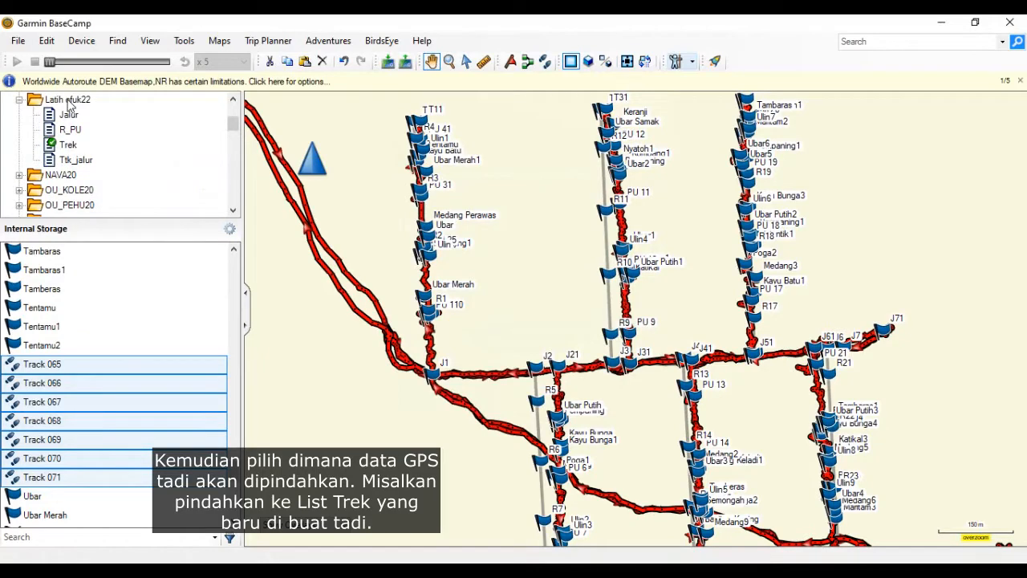
left_click(70, 101)
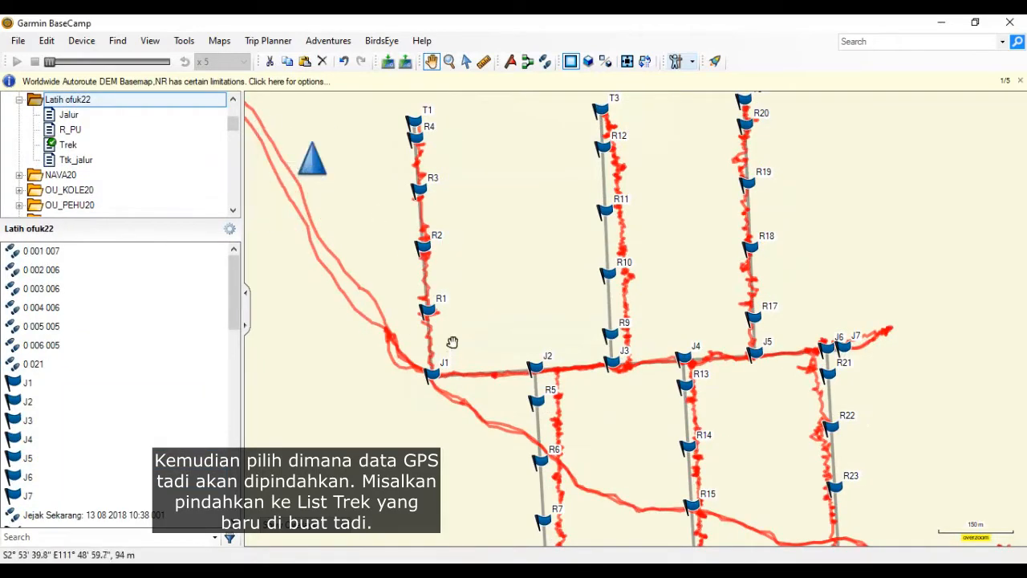
scroll(638, 345, "up", 1)
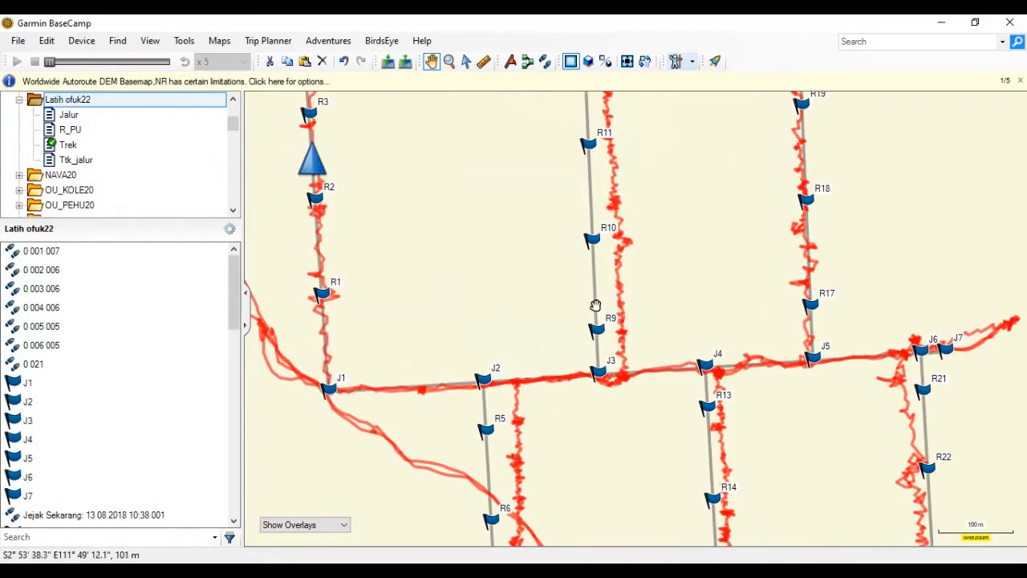
scroll(627, 298, "down", 1)
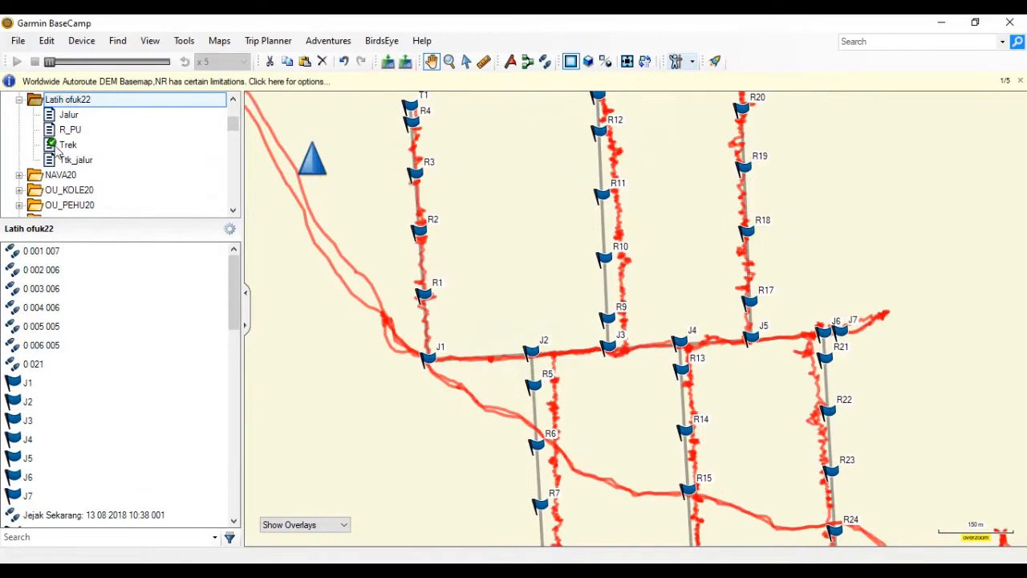
left_click(69, 148)
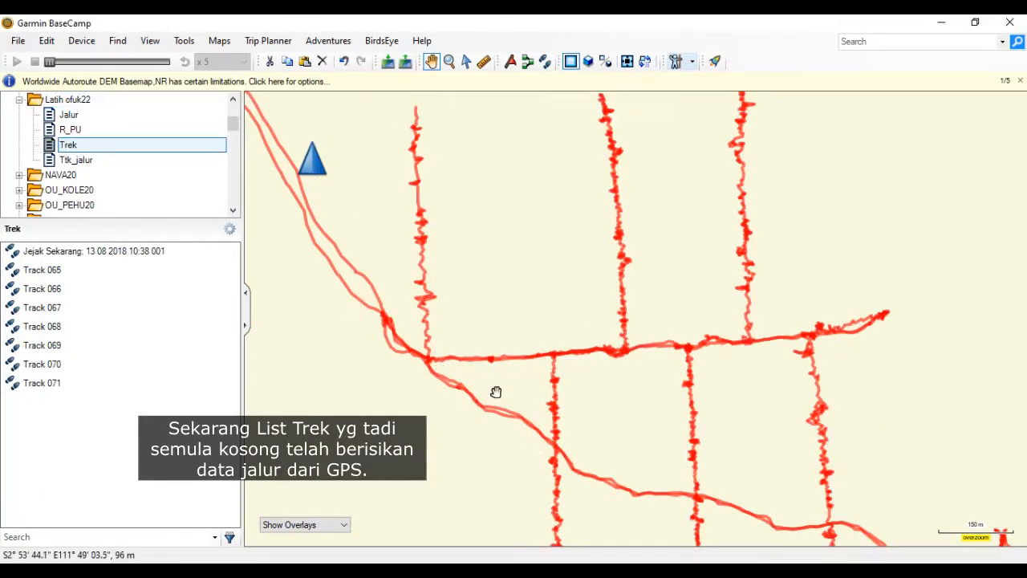
left_click(68, 100)
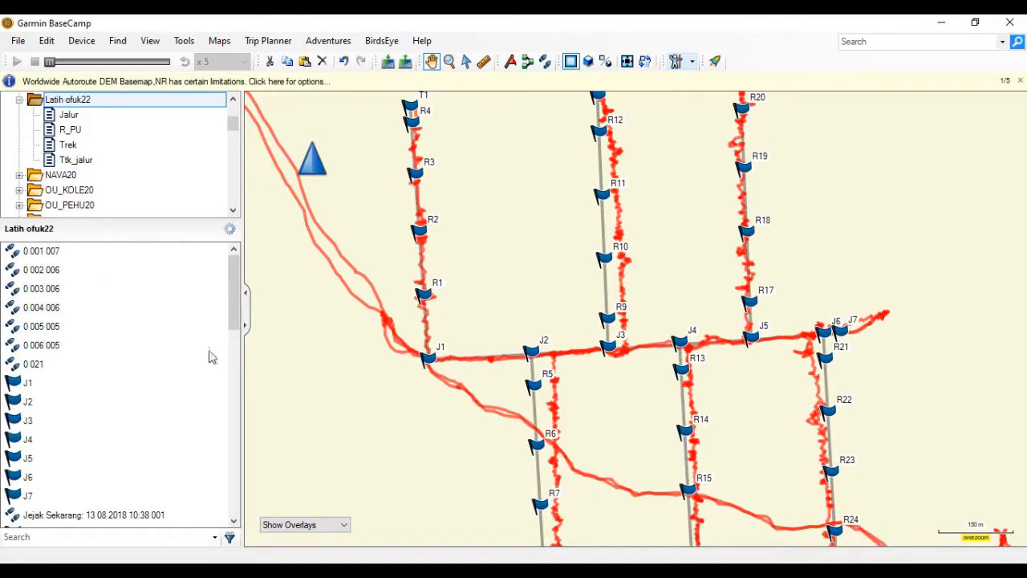
Step: Open the GPSMAP 64s internal storage and examine the field points along the J1 to J41 baseline on the map
scroll(95, 181, "down", 5)
left_click(80, 190)
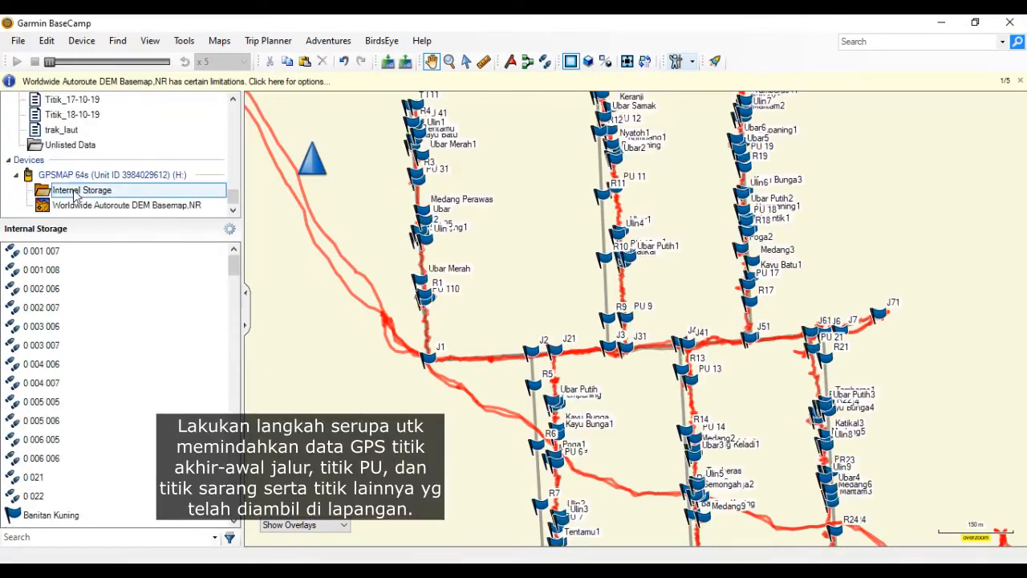
scroll(413, 376, "up", 3)
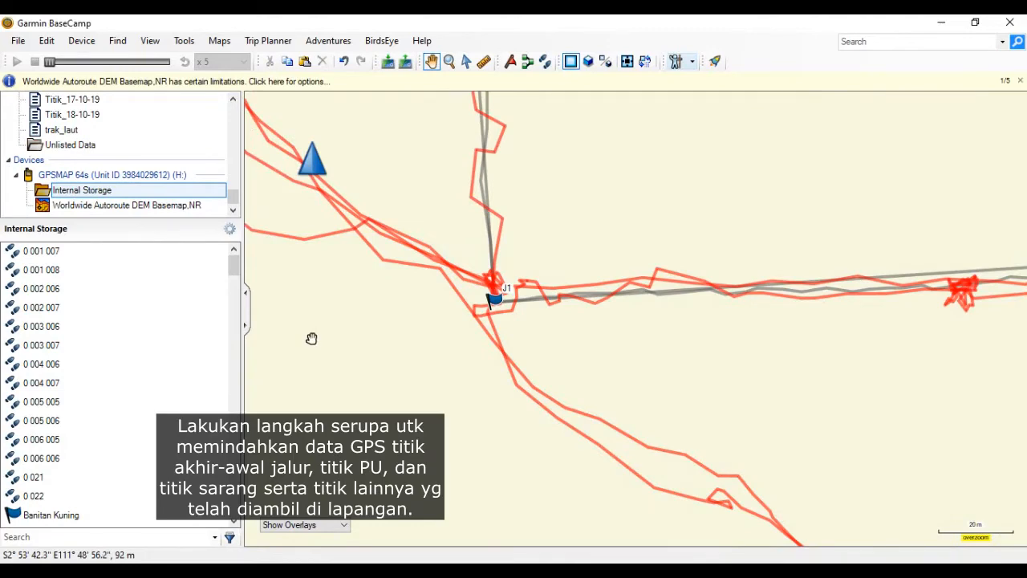
scroll(311, 338, "down", 2)
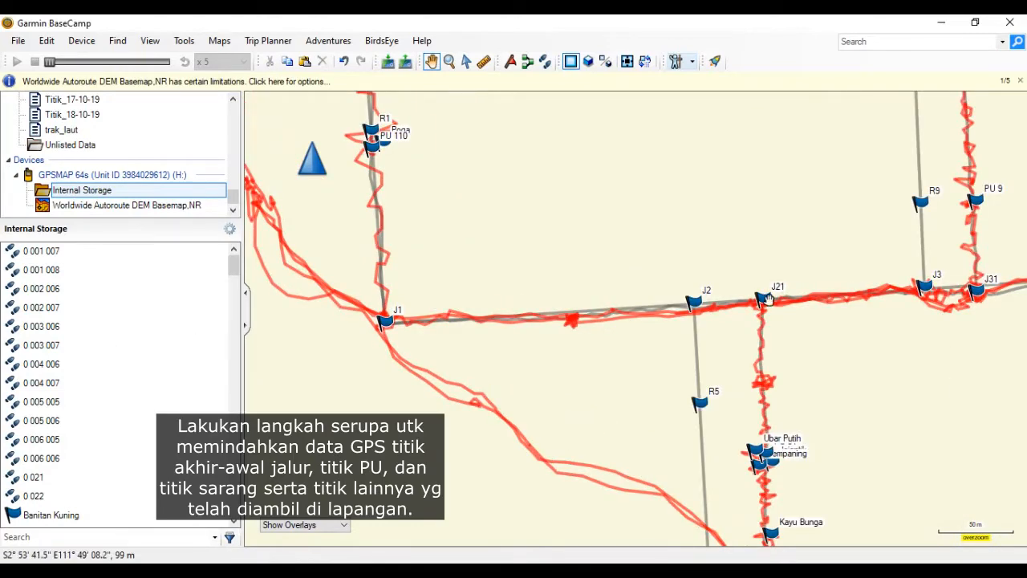
scroll(406, 318, "down", 2)
scroll(406, 318, "up", 1)
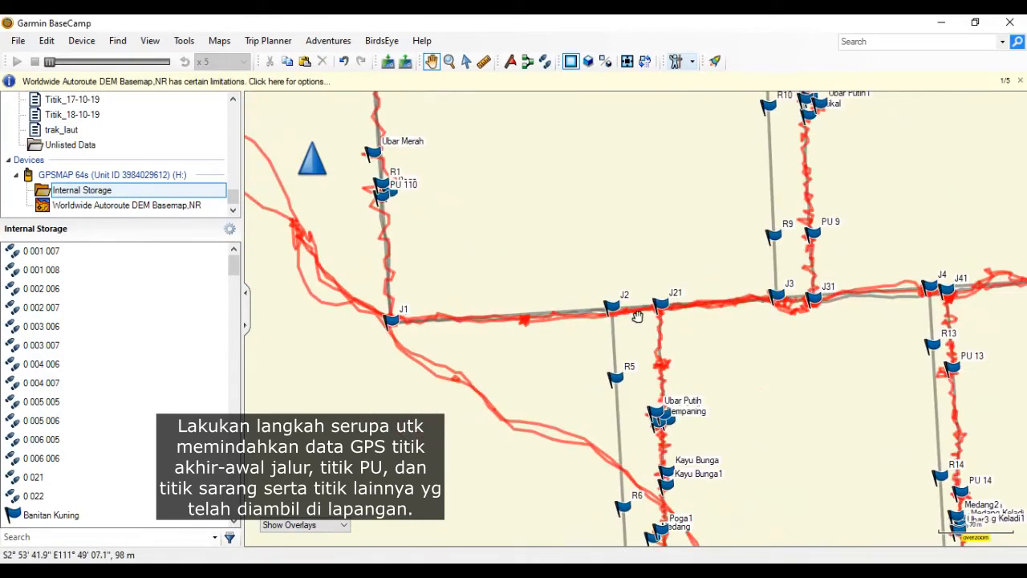
scroll(975, 298, "up", 2)
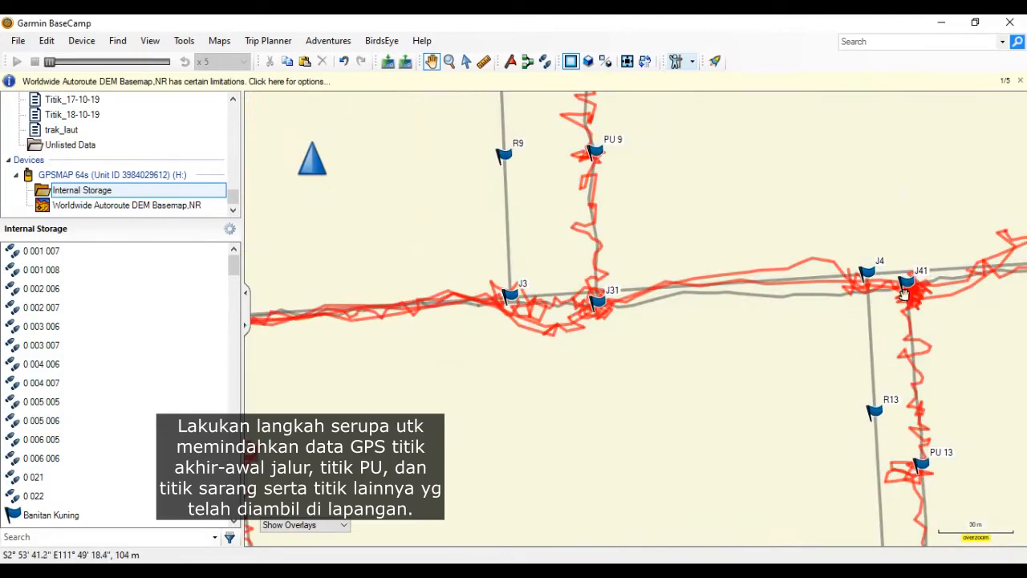
scroll(795, 311, "down", 3)
Step: Select the baseline waypoints J1, J21, J31, J41, J51, J61 and J71 in the internal storage list
scroll(115, 325, "down", 4)
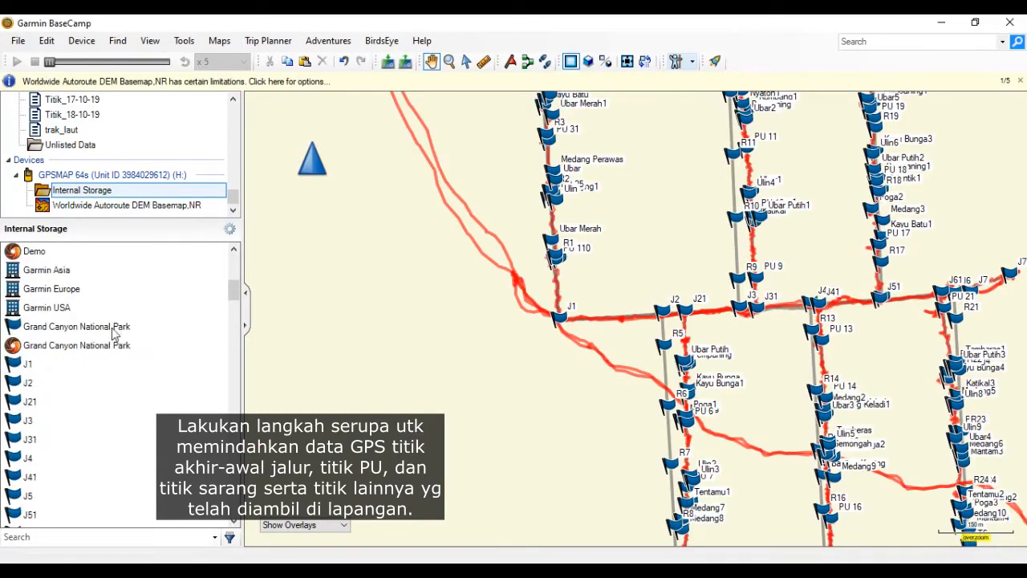
left_click(27, 366)
left_click(28, 404, "ctrl")
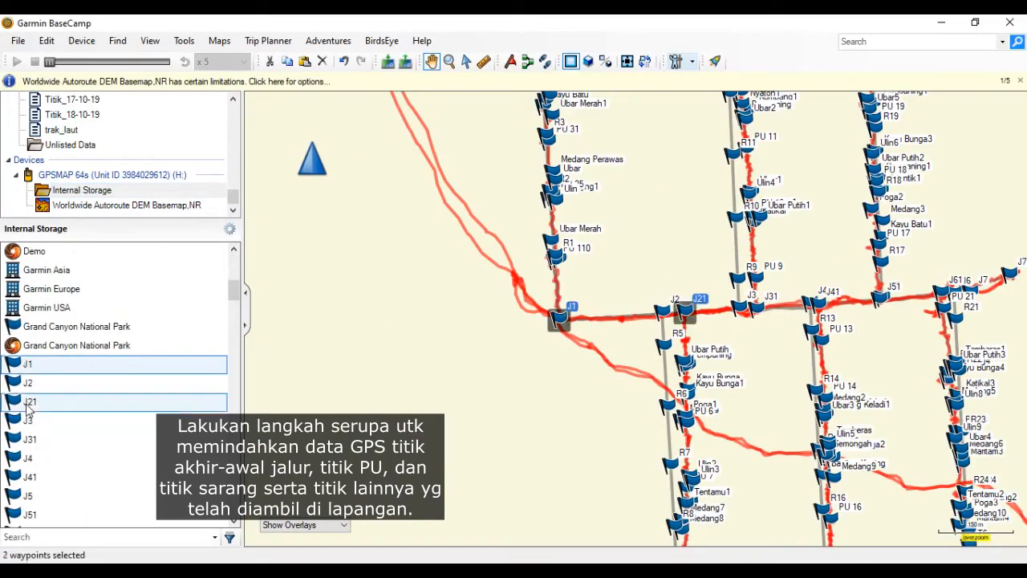
left_click(29, 439, "ctrl")
left_click(29, 476, "ctrl")
scroll(29, 477, "down", 1)
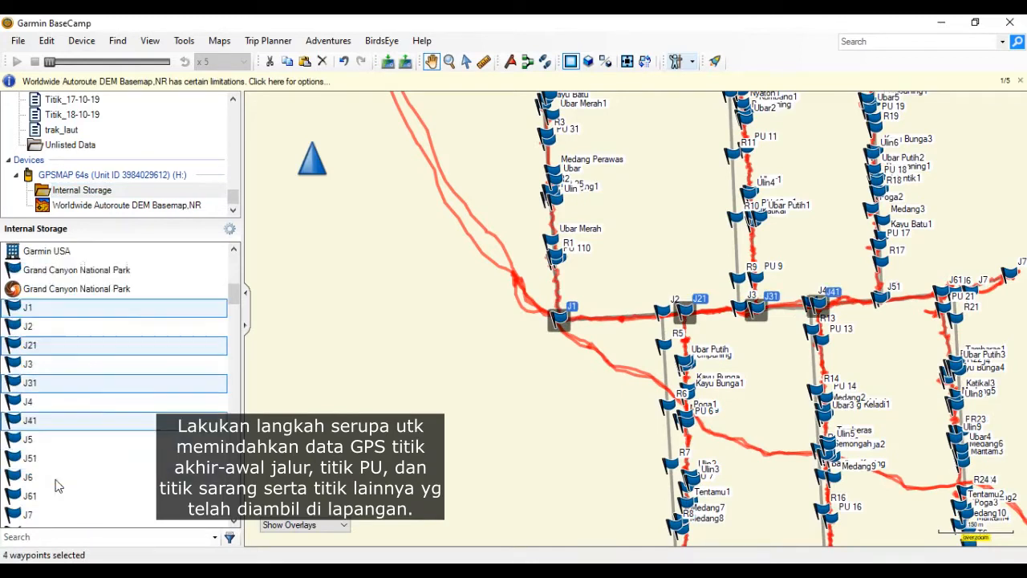
left_click(30, 462, "ctrl")
scroll(35, 479, "down", 1)
left_click(28, 442, "ctrl")
left_click(30, 479, "ctrl")
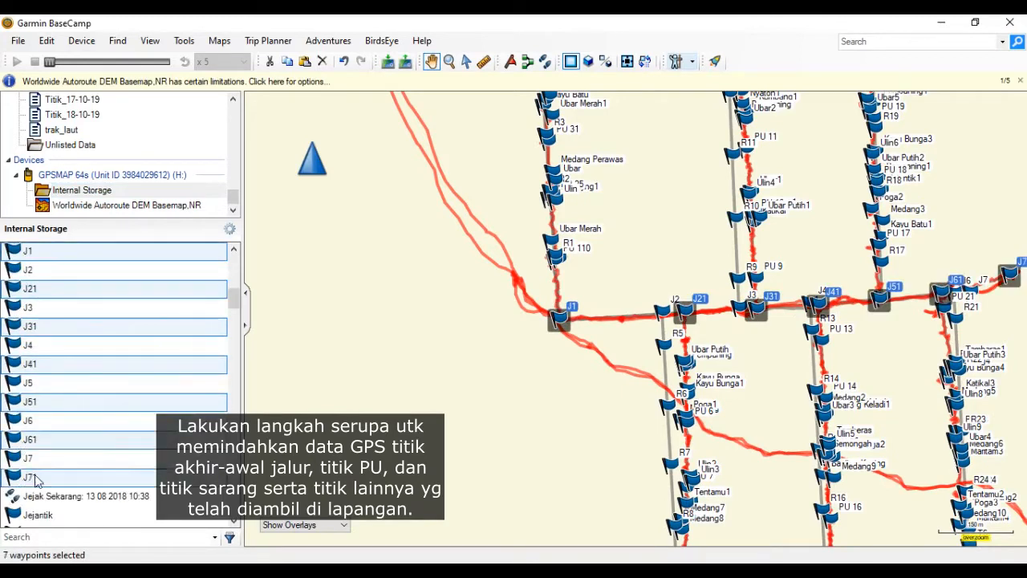
Step: Add the transect end waypoints T11, T21, T31, T41, T51 and T61 to the selection
scroll(101, 479, "down", 4)
scroll(46, 315, "up", 1)
scroll(52, 329, "down", 1)
scroll(617, 398, "down", 1)
scroll(677, 543, "up", 2)
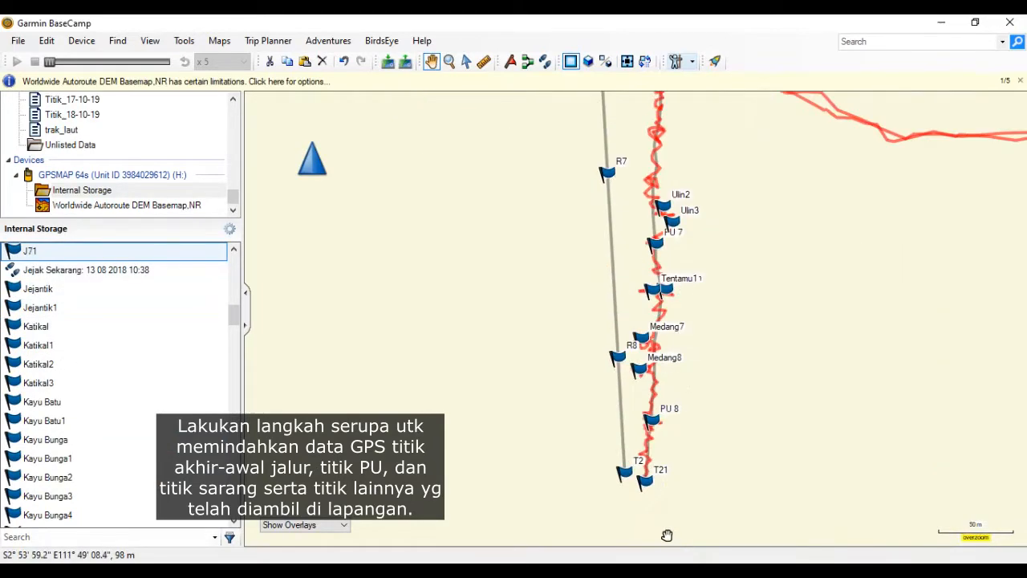
scroll(107, 371, "down", 15)
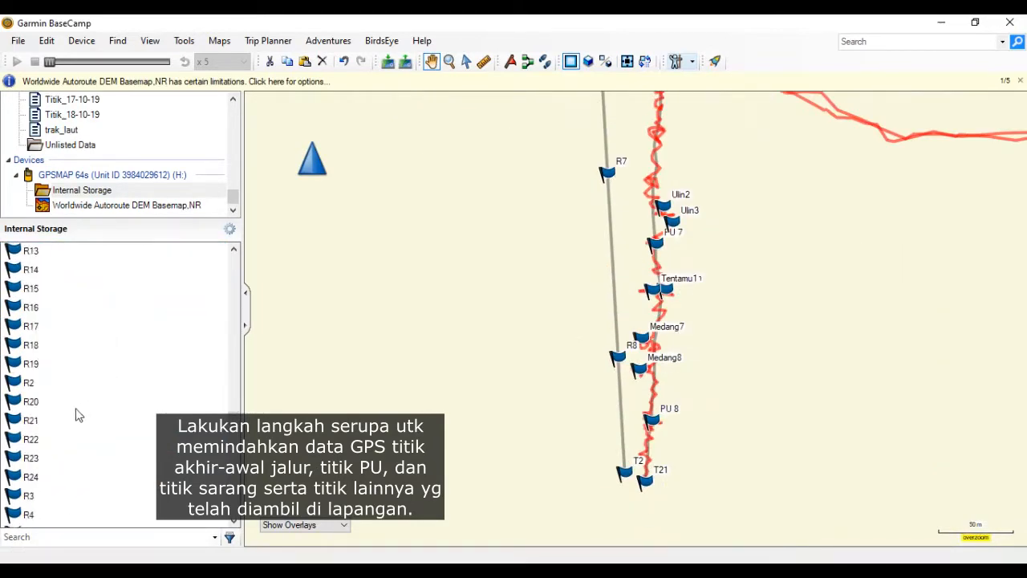
scroll(64, 418, "down", 6)
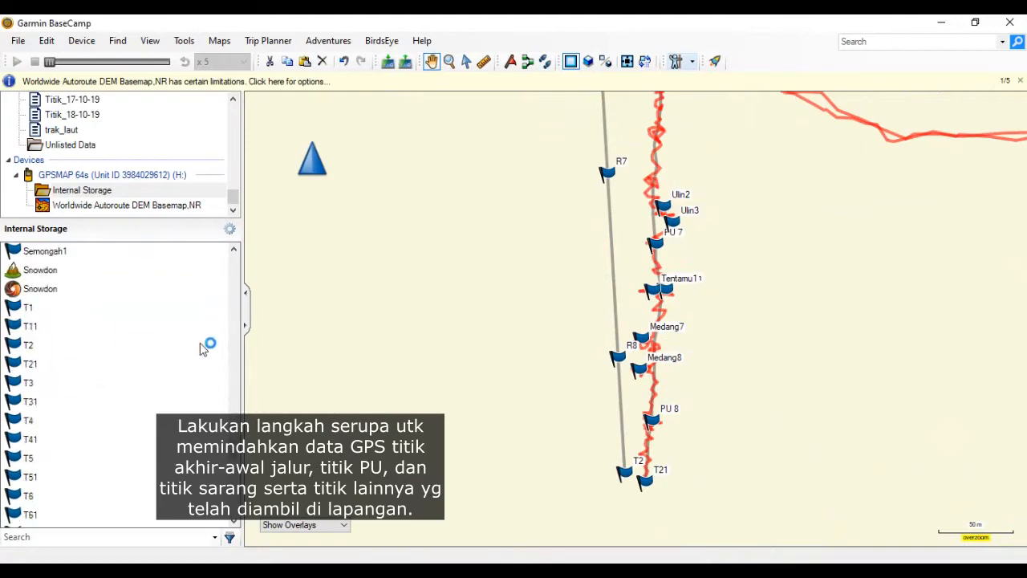
left_click(32, 326)
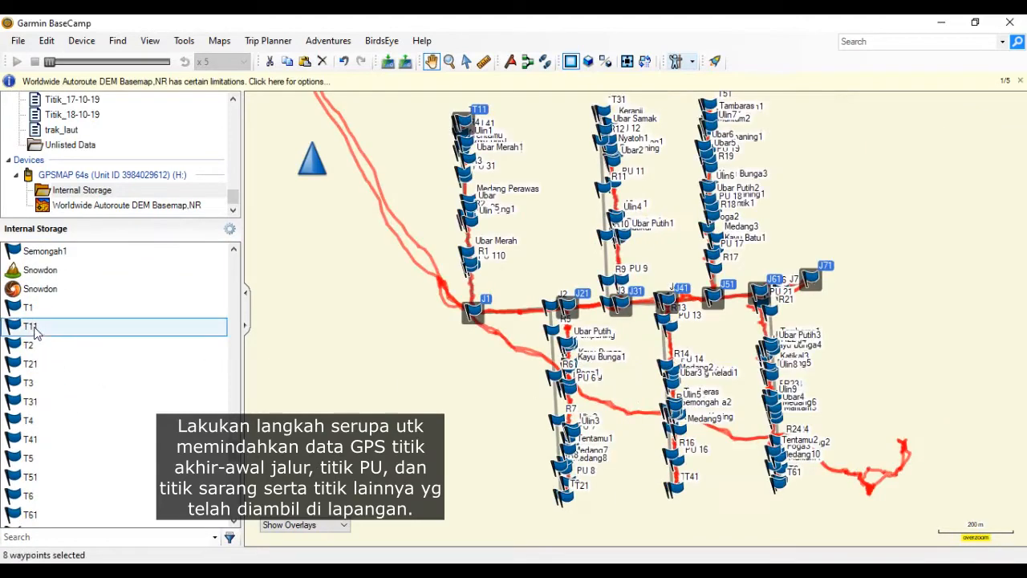
left_click(34, 365, "ctrl")
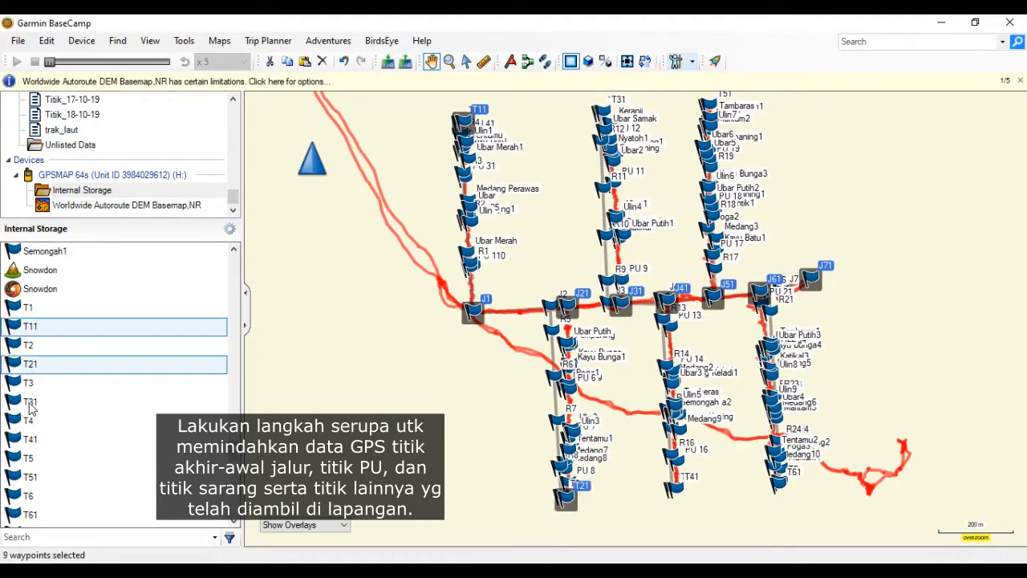
left_click(31, 403, "ctrl")
left_click(33, 441, "ctrl")
left_click(32, 478, "ctrl")
scroll(32, 470, "down", 1)
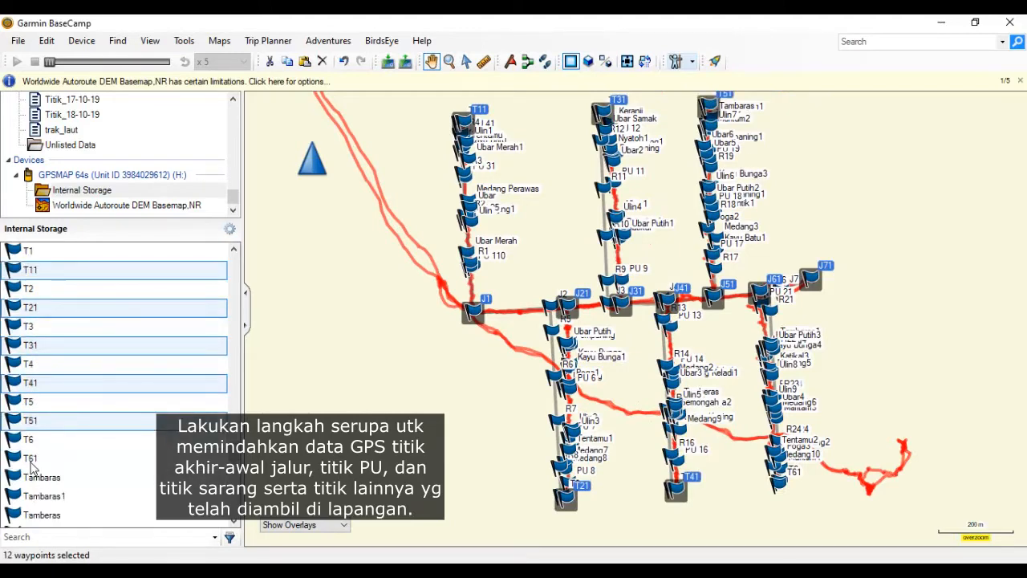
left_click(33, 459, "ctrl")
Step: Send the selected J and T waypoints to a new list created inside the Latih ofuk22 folder
right_click(69, 467)
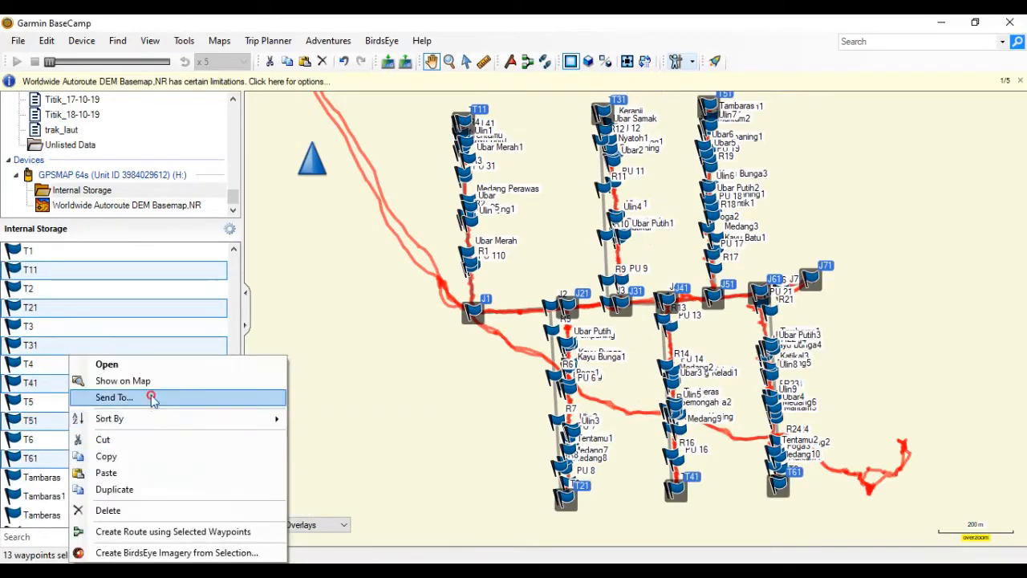
left_click(154, 400)
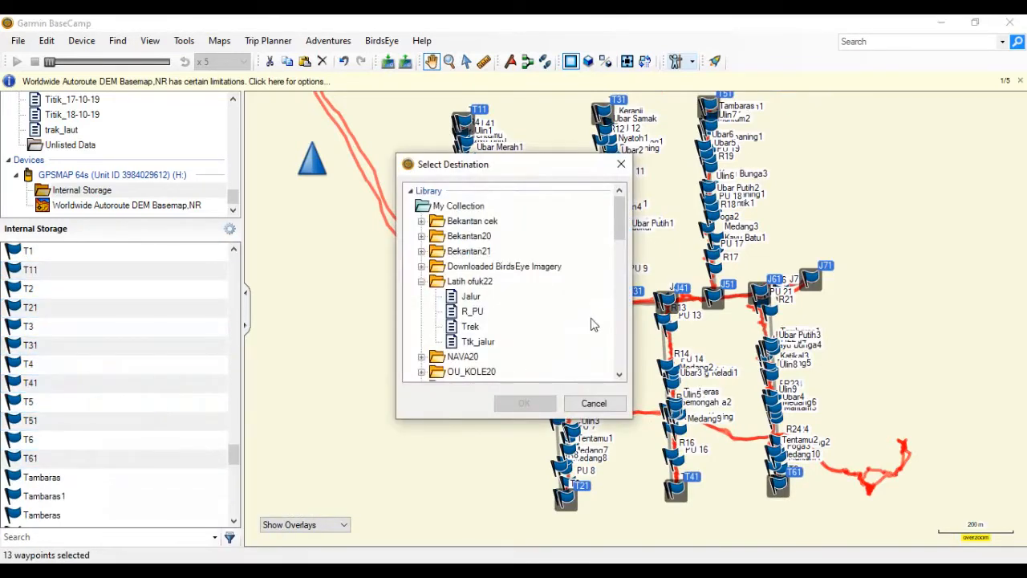
left_click(482, 286)
right_click(523, 314)
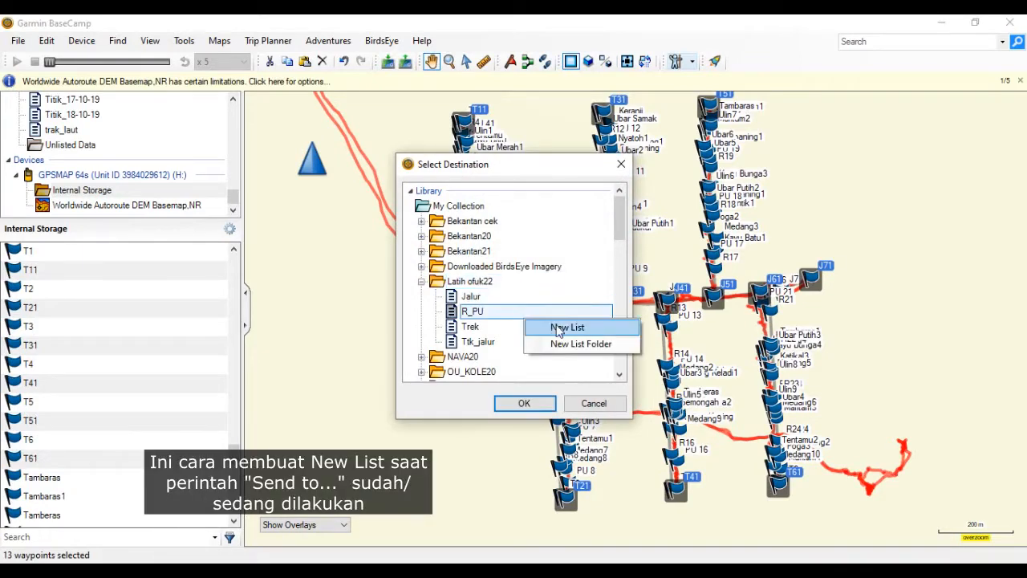
left_click(471, 287)
right_click(511, 297)
left_click(530, 292)
right_click(481, 315)
left_click(473, 313)
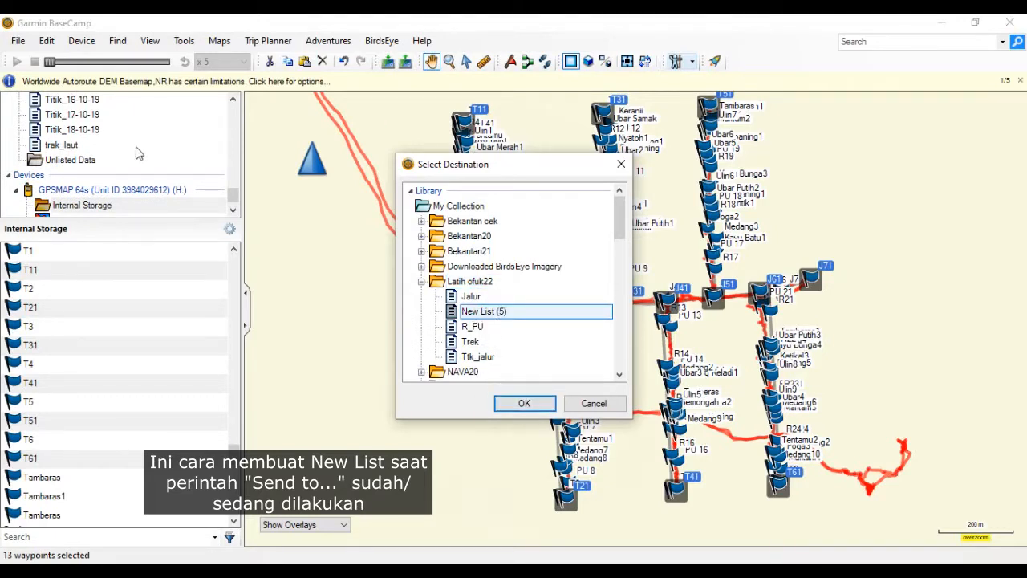
left_click(525, 403)
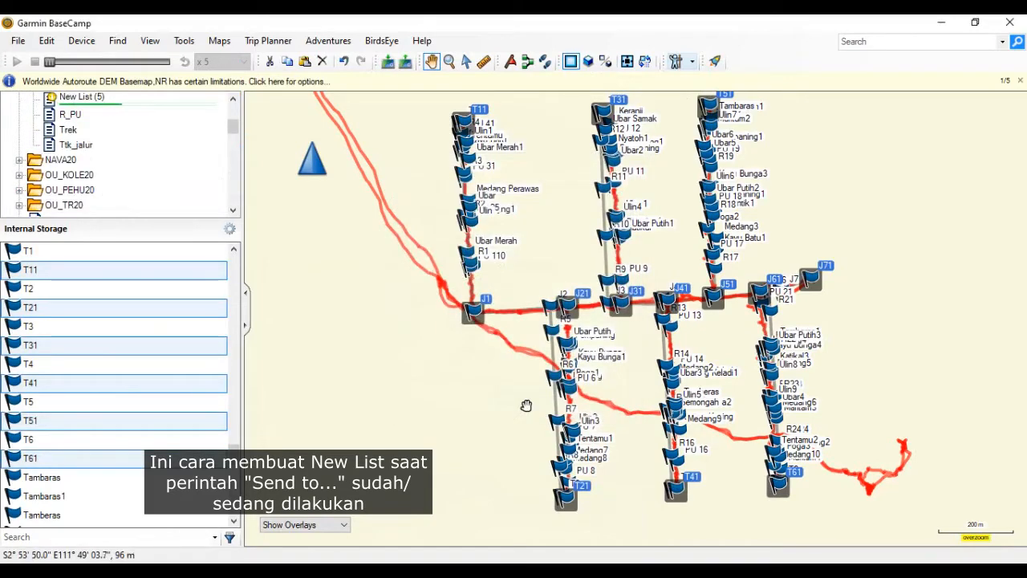
Step: Open the new list in the Latih ofuk22 folder and rename it Titik
scroll(80, 109, "up", 1)
left_click(71, 146)
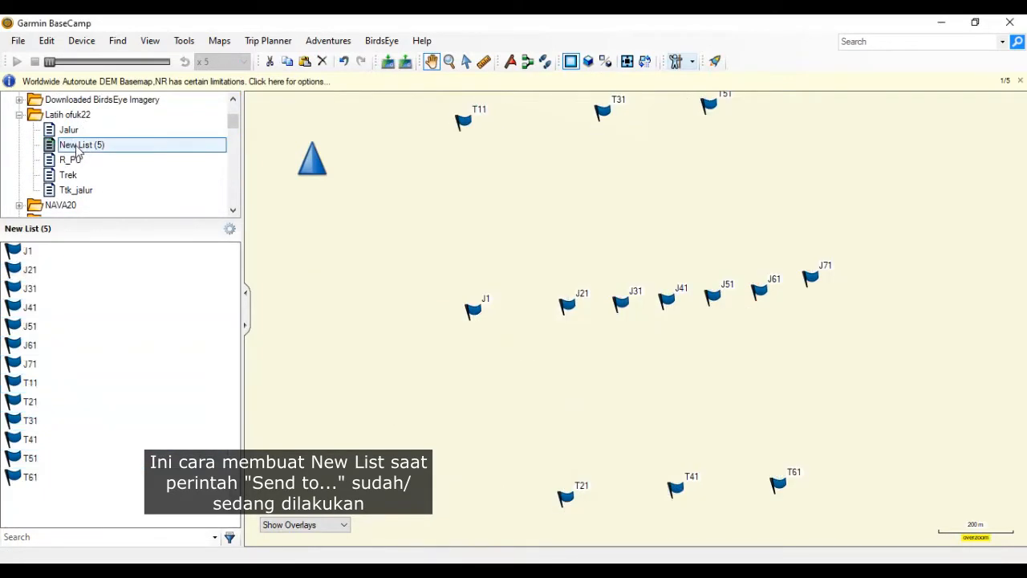
right_click(69, 148)
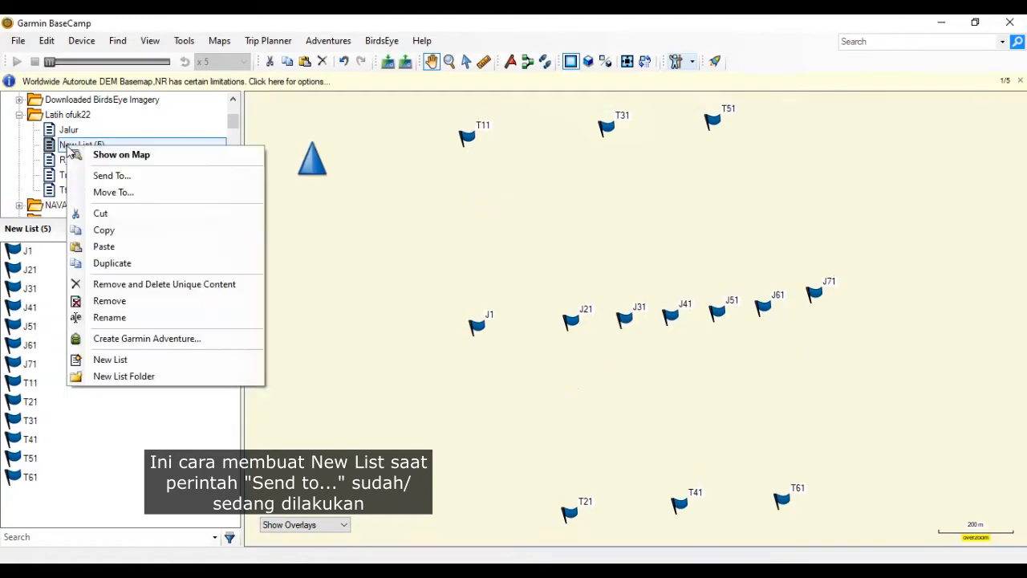
left_click(105, 320)
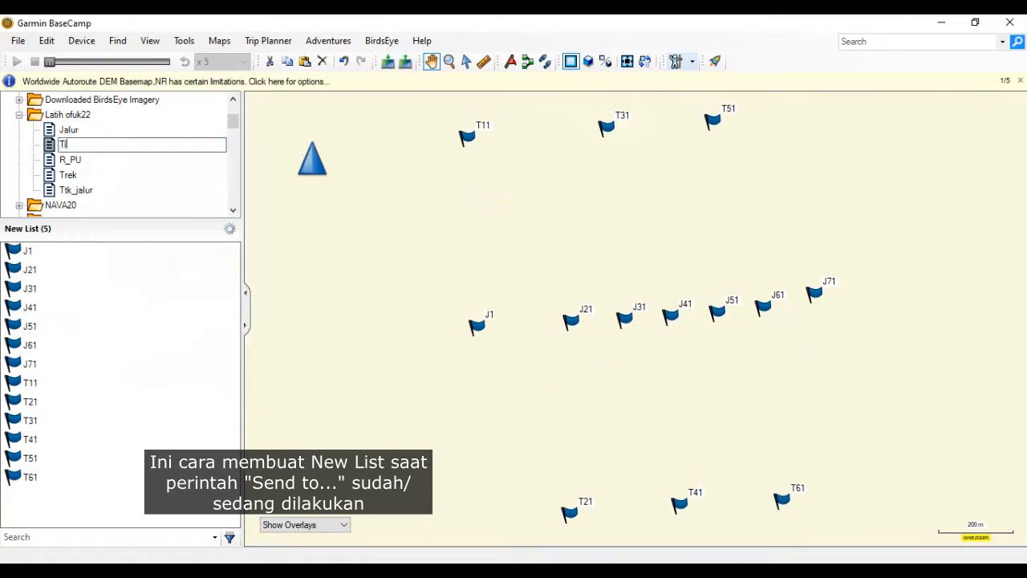
left_click(160, 190)
Step: Check the transferred J and T points against the tracks on the map in the Latih ofuk22 folder
left_click(67, 114)
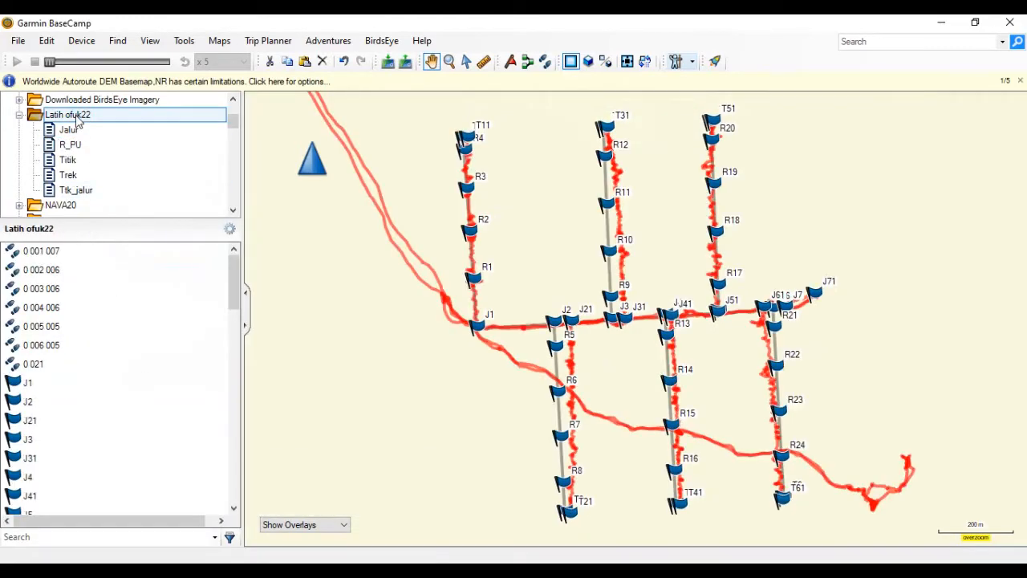
scroll(600, 329, "up", 2)
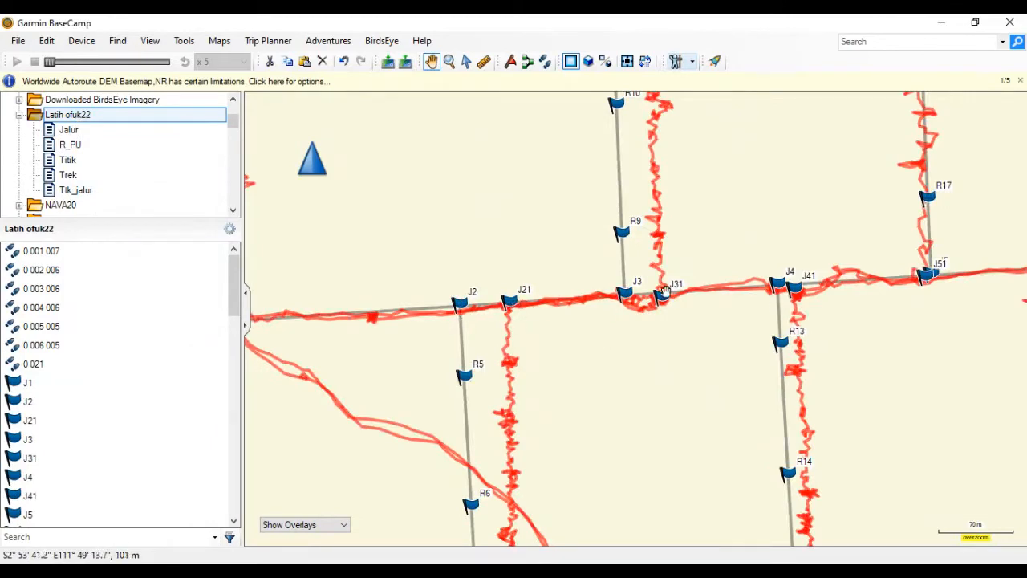
scroll(662, 297, "down", 2)
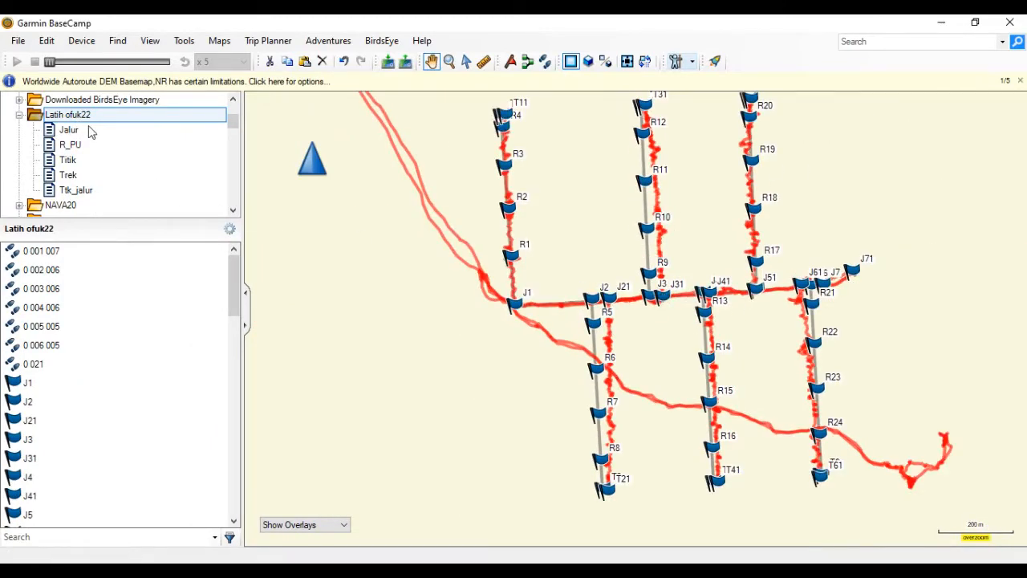
Step: Reopen the GPSMAP 64s internal storage and select the nest-tree waypoints from Jejantik through Medang9
scroll(110, 178, "down", 5)
left_click(76, 191)
scroll(40, 353, "down", 2)
scroll(68, 368, "down", 4)
left_click(69, 401)
scroll(77, 401, "down", 6)
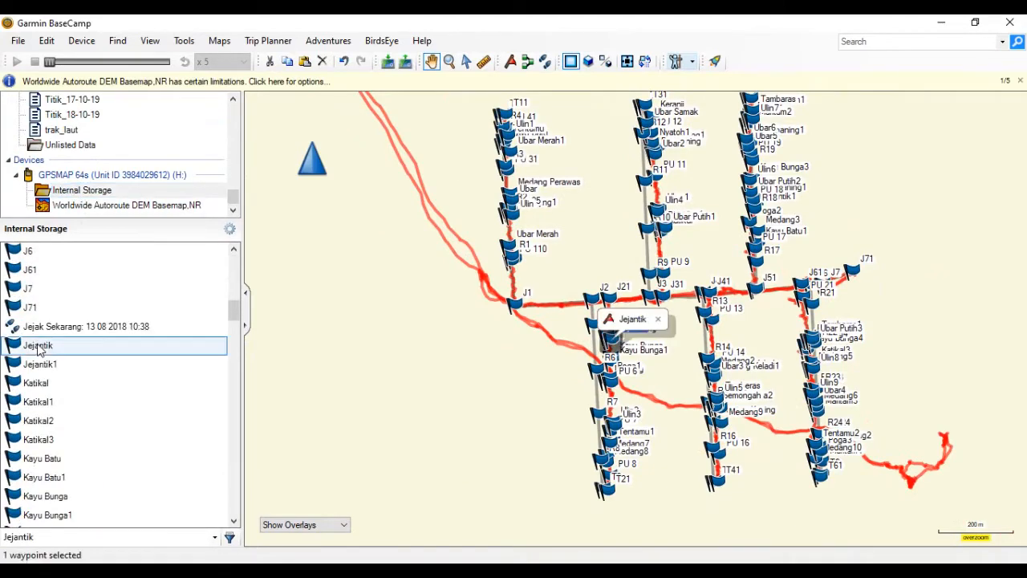
left_click(43, 443, "shift")
scroll(79, 449, "down", 4)
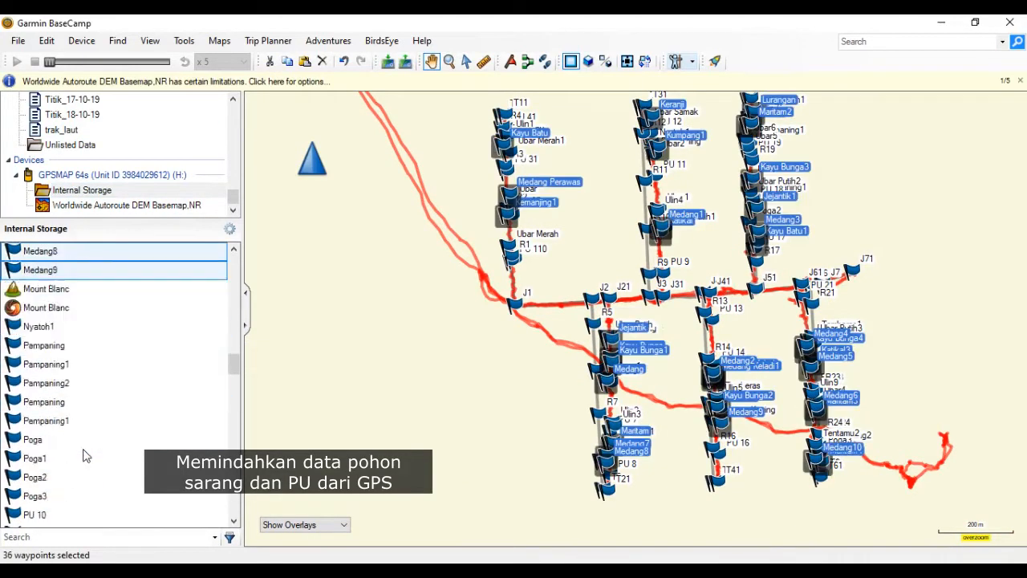
Step: Add Nyatoh1, the Pampaning and Pempaning waypoints, and Poga through Poga3 to the selection
scroll(72, 441, "up", 2)
left_click(34, 386, "ctrl")
left_click(45, 405, "ctrl")
left_click(46, 423, "ctrl")
left_click(47, 441, "ctrl")
left_click(49, 460, "ctrl")
left_click(43, 479, "ctrl")
left_click(37, 498, "ctrl")
left_click(36, 516, "ctrl")
scroll(105, 472, "down", 3)
left_click(39, 365, "ctrl")
left_click(38, 382, "ctrl")
Step: Add the two Semongah waypoints to the selection
scroll(109, 430, "down", 2)
scroll(109, 437, "down", 10)
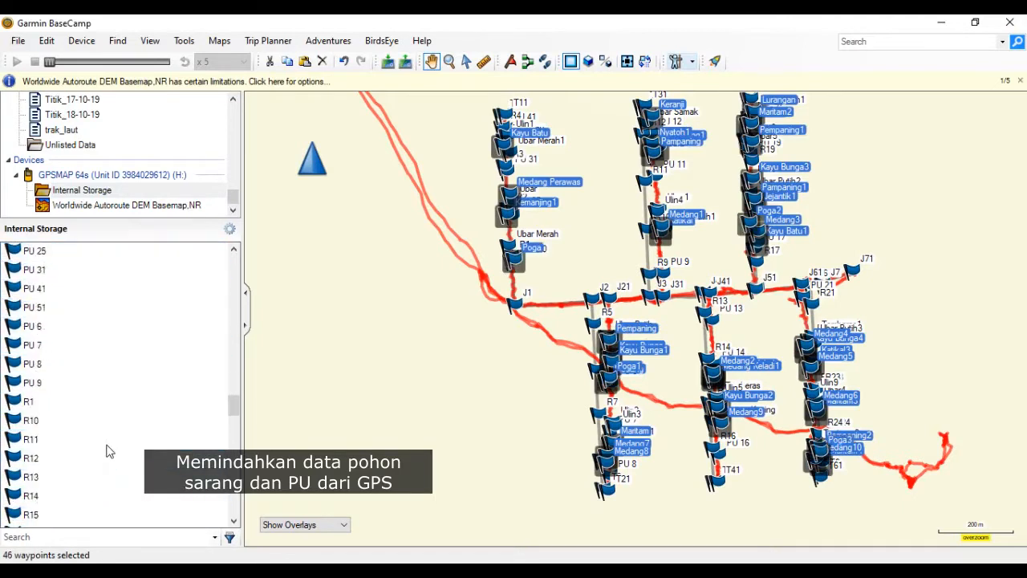
left_click(41, 401, "ctrl")
left_click(45, 420, "ctrl")
scroll(158, 427, "down", 1)
Step: Add Tambaras, Tambaras1, Tamberas, Tentamu, Tentamu1 and Tentamu2 to the selection
scroll(121, 425, "down", 4)
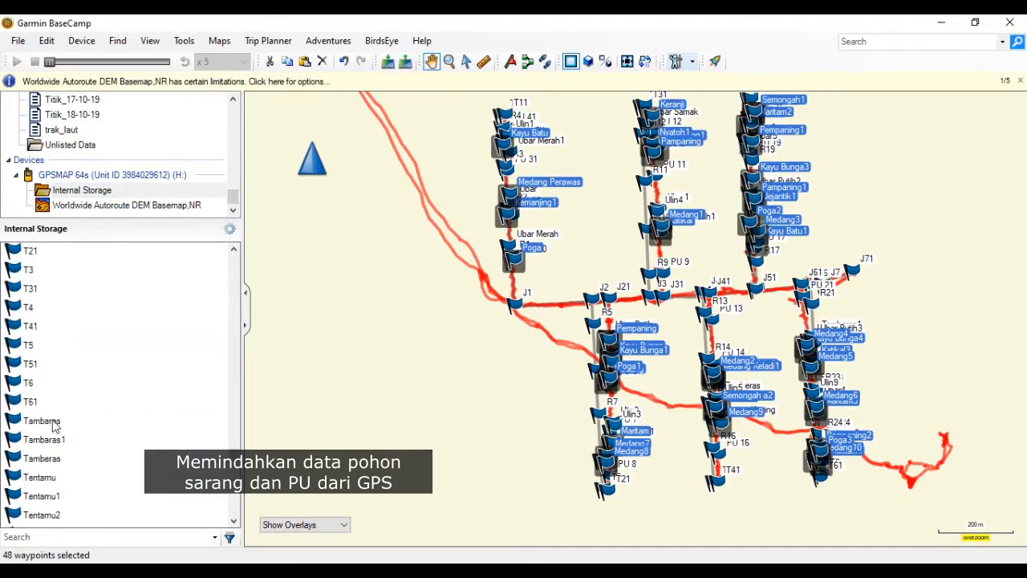
left_click(46, 420, "ctrl")
left_click(48, 439, "ctrl")
left_click(50, 458, "ctrl")
left_click(48, 477, "ctrl")
left_click(48, 496, "ctrl")
left_click(42, 514, "ctrl")
Step: Add Ubar, Ubar Merah, Ubar Merah1, Ubar Putih through Ubar Putih3, and Ubar Samak to the selection
scroll(48, 482, "down", 5)
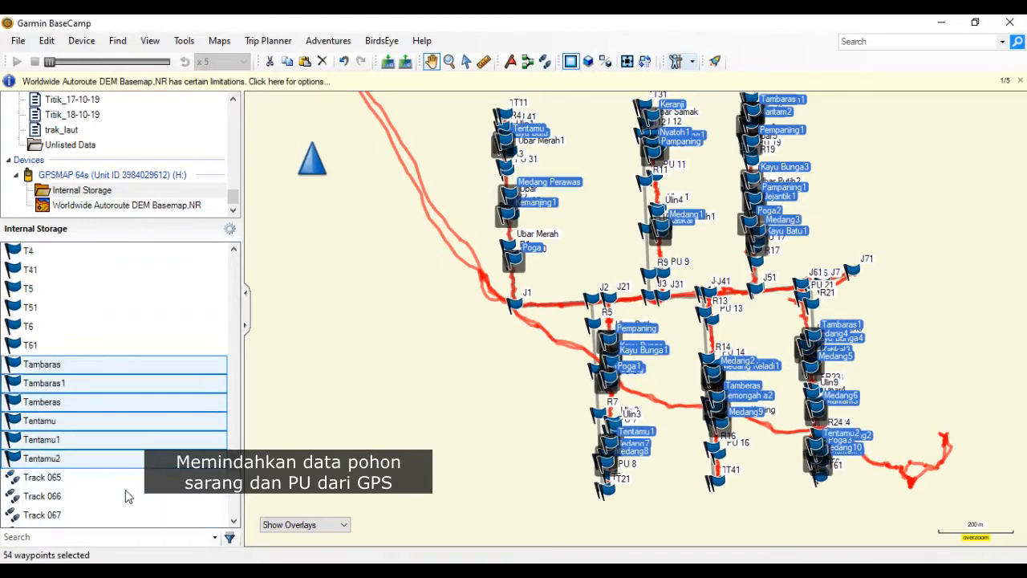
left_click(34, 383, "ctrl")
left_click(45, 401, "ctrl")
left_click(47, 420, "ctrl")
left_click(44, 439, "ctrl")
left_click(45, 458, "ctrl")
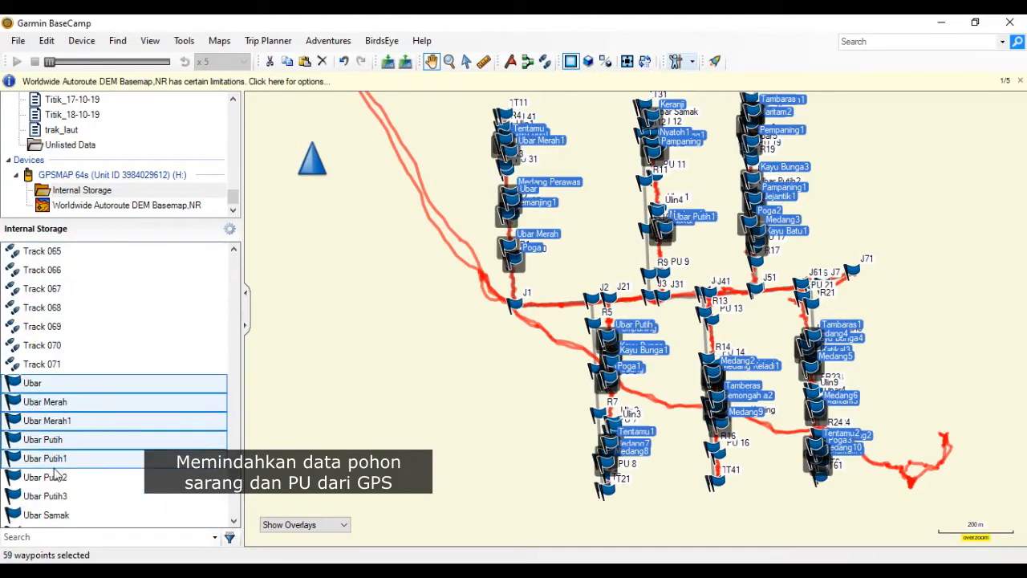
left_click(45, 477, "ctrl")
left_click(45, 496, "ctrl")
left_click(45, 514, "ctrl")
Step: Add the waypoints Ubar1 through Ubar6 to the selection
scroll(44, 481, "down", 2)
left_click(36, 420, "ctrl")
left_click(37, 439, "ctrl")
left_click(40, 477, "ctrl")
left_click(40, 495, "ctrl")
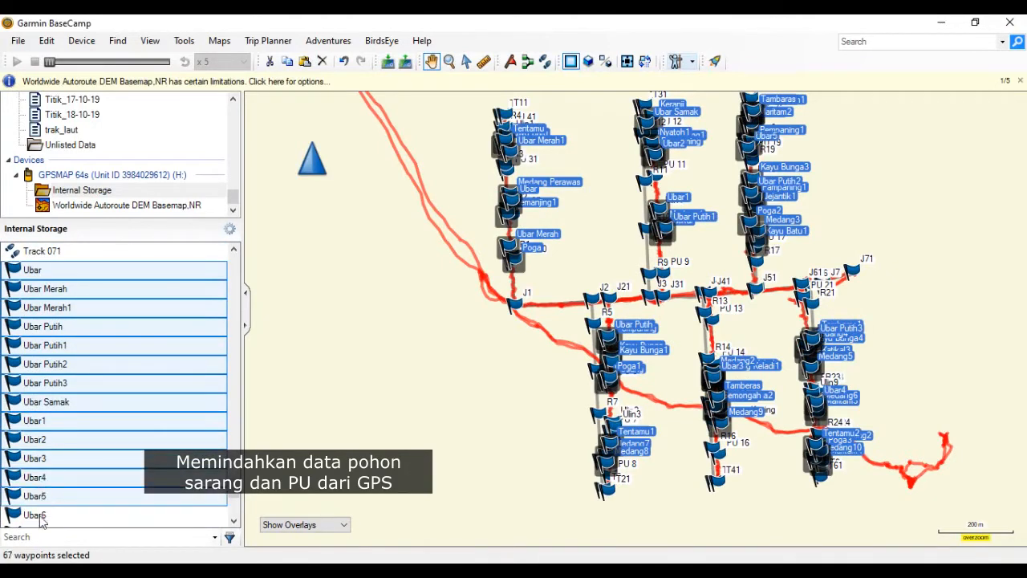
left_click(40, 515, "ctrl")
Step: Add the waypoints Ulin and Ulin1 through Ulin9 to the selection
scroll(48, 481, "down", 2)
left_click(36, 420, "ctrl")
left_click(37, 439, "ctrl")
left_click(36, 458, "ctrl")
left_click(36, 476, "ctrl")
left_click(35, 496, "ctrl")
left_click(35, 514, "ctrl")
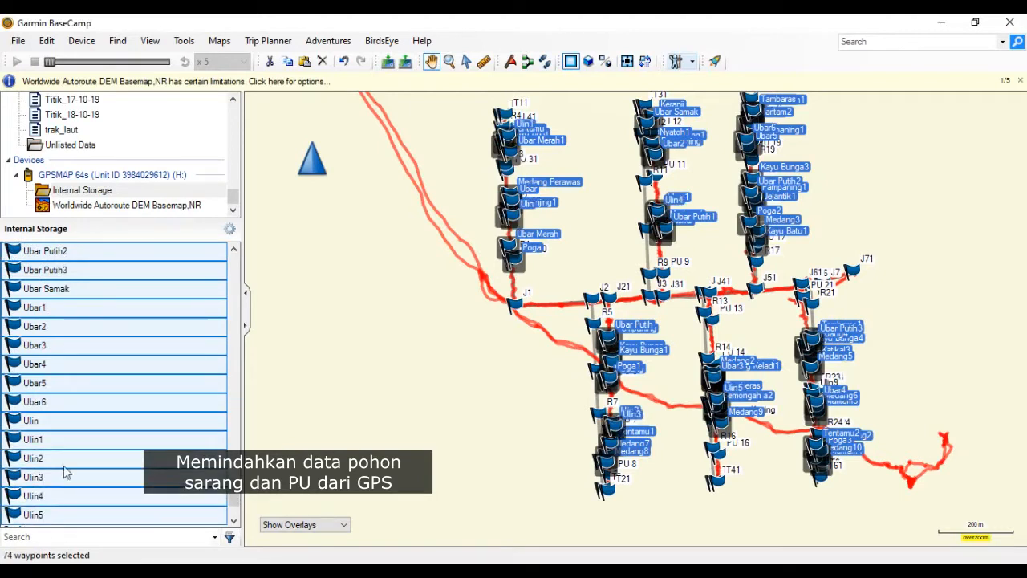
scroll(40, 481, "down", 2)
left_click(48, 421, "ctrl")
left_click(49, 439, "ctrl")
left_click(60, 458, "ctrl")
left_click(62, 476, "ctrl")
scroll(65, 469, "up", 20)
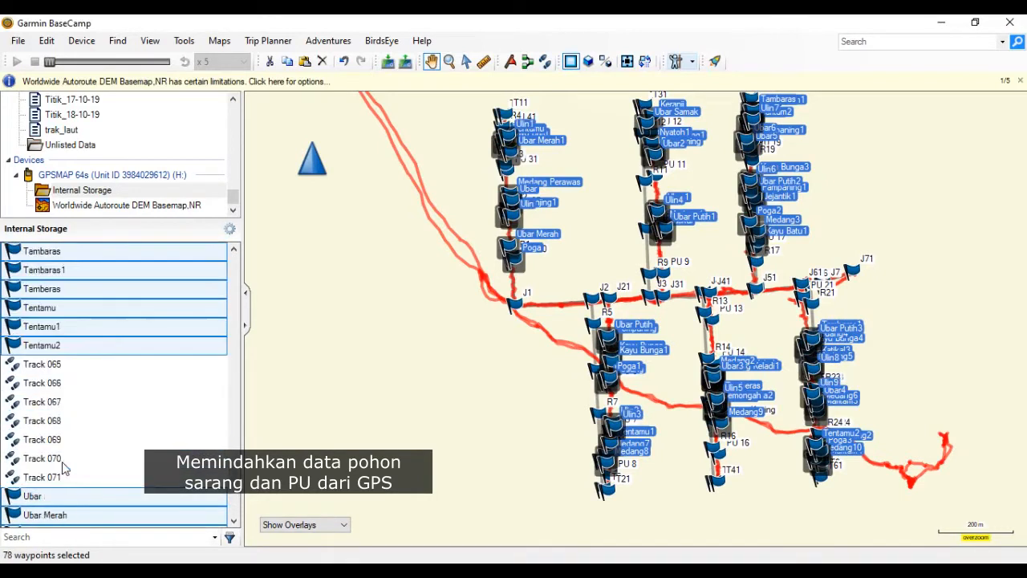
Step: Add the Banitan Kuning waypoint to the selection in the device's internal storage
scroll(72, 385, "up", 20)
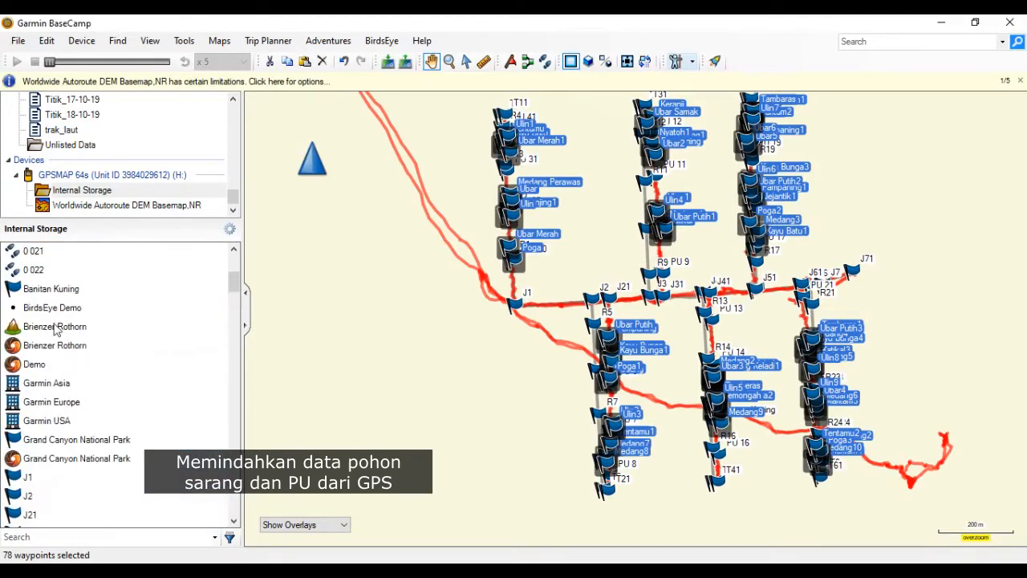
scroll(54, 329, "up", 1)
left_click(55, 349)
scroll(81, 354, "up", 3)
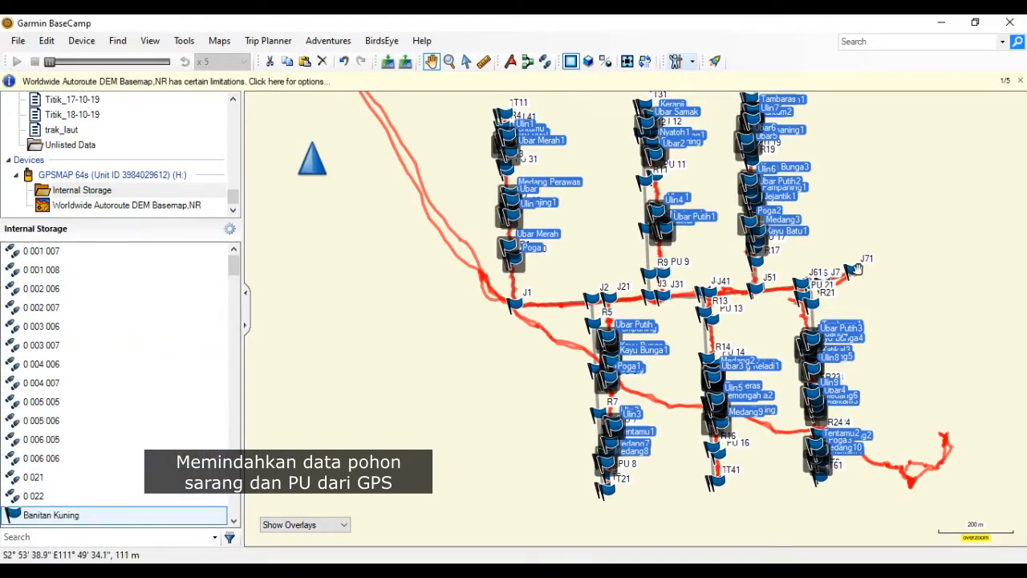
Step: Examine the map and the internal storage list for waypoints still missing from the selection
scroll(523, 254, "up", 2)
scroll(523, 254, "up", 1)
scroll(441, 243, "down", 3)
scroll(674, 257, "up", 1)
scroll(671, 382, "down", 2)
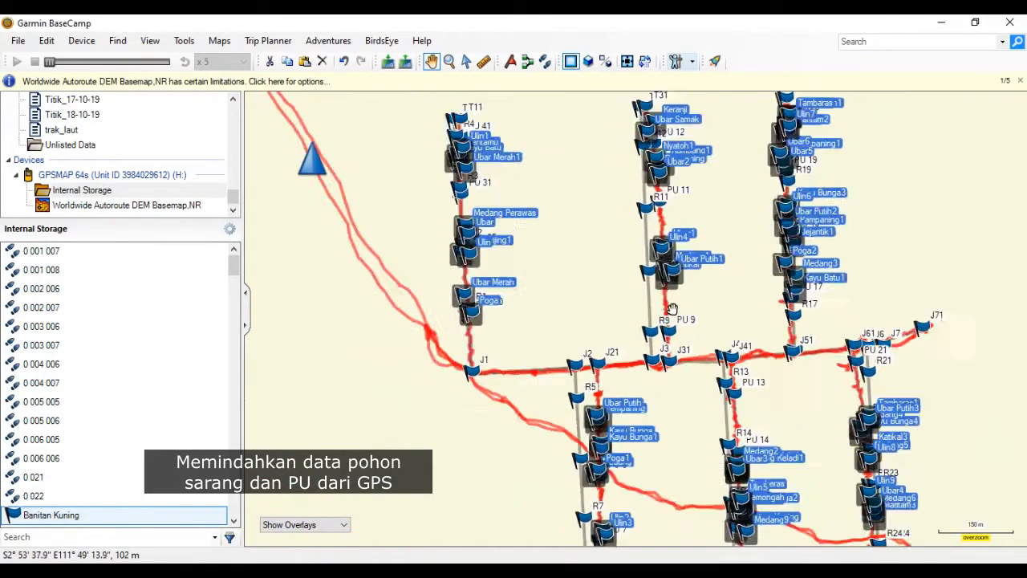
scroll(160, 387, "down", 3)
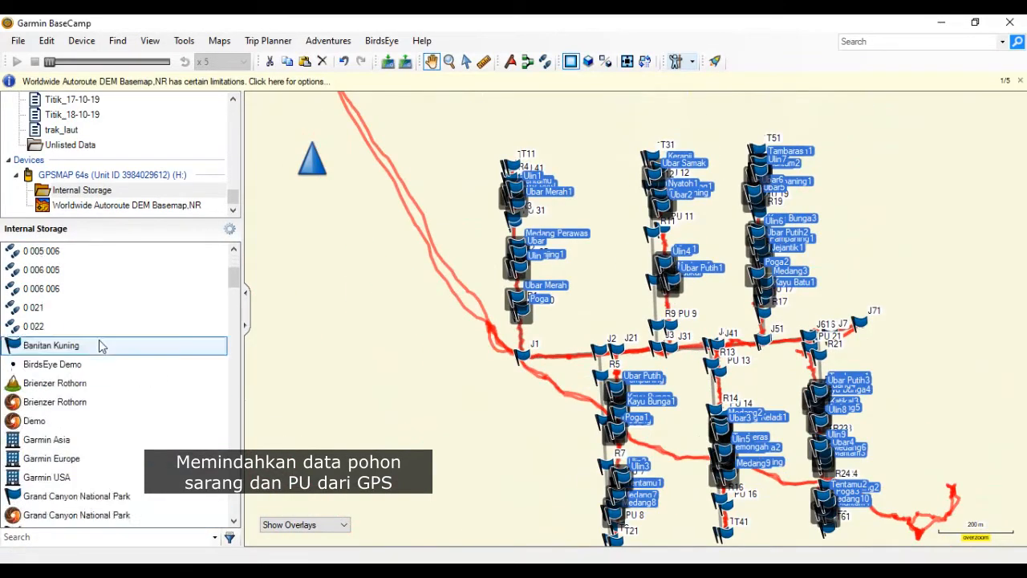
key("shift+Page_Down")
key("shift+Page_Down")
key("shift+Page_Down")
scroll(100, 345, "down", 3)
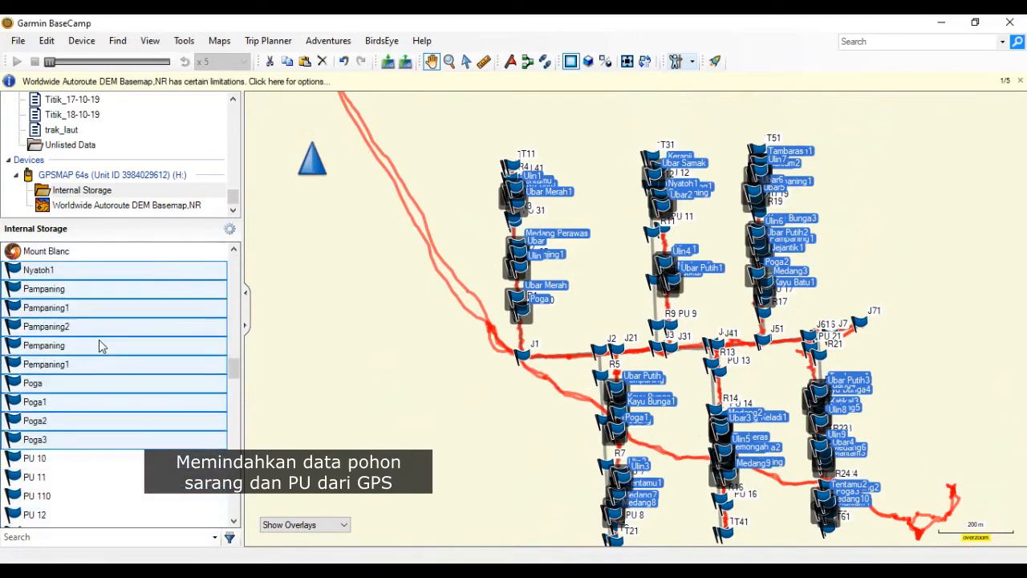
scroll(513, 337, "up", 2)
scroll(520, 286, "up", 1)
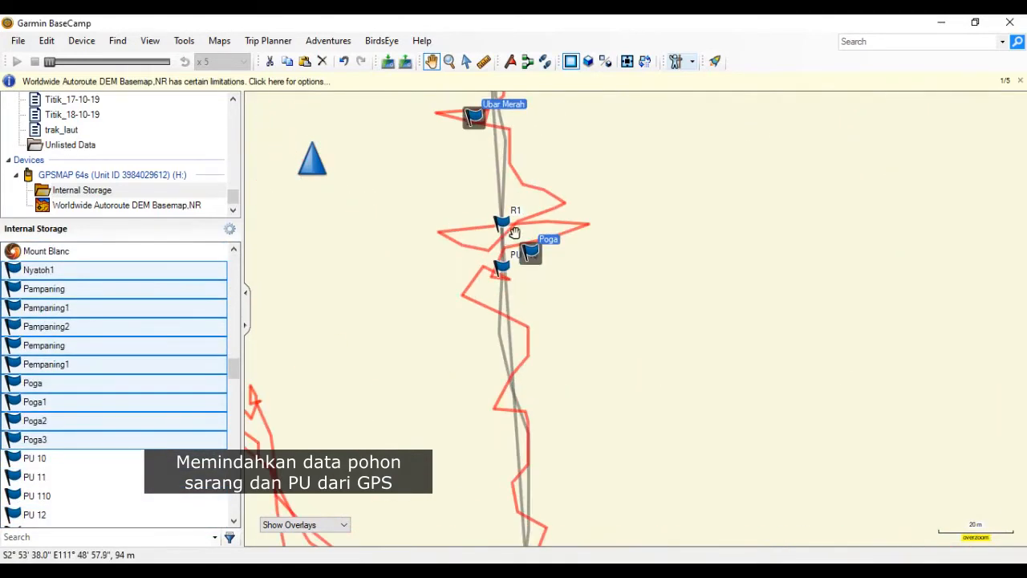
scroll(502, 269, "down", 3)
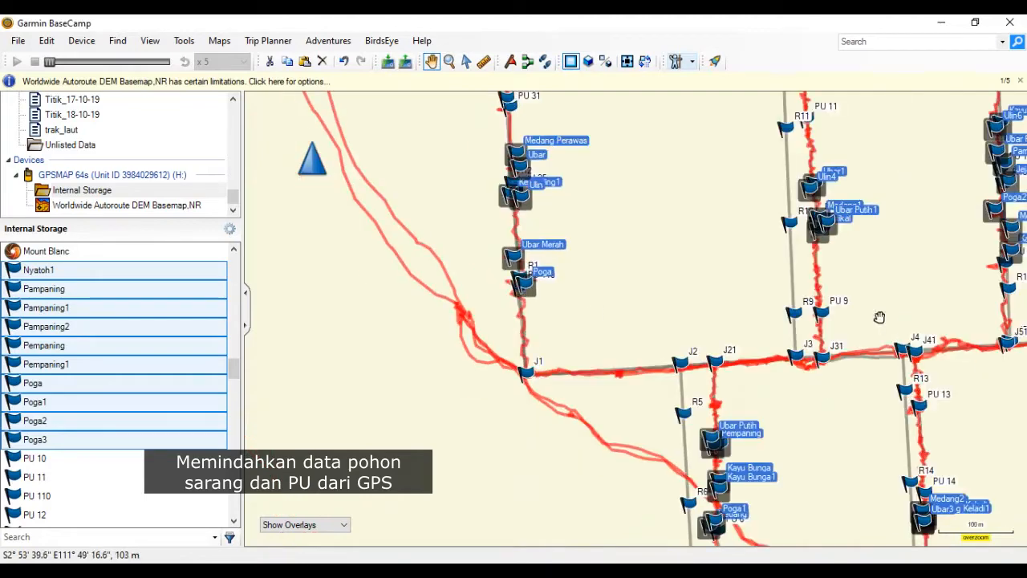
scroll(878, 316, "up", 3)
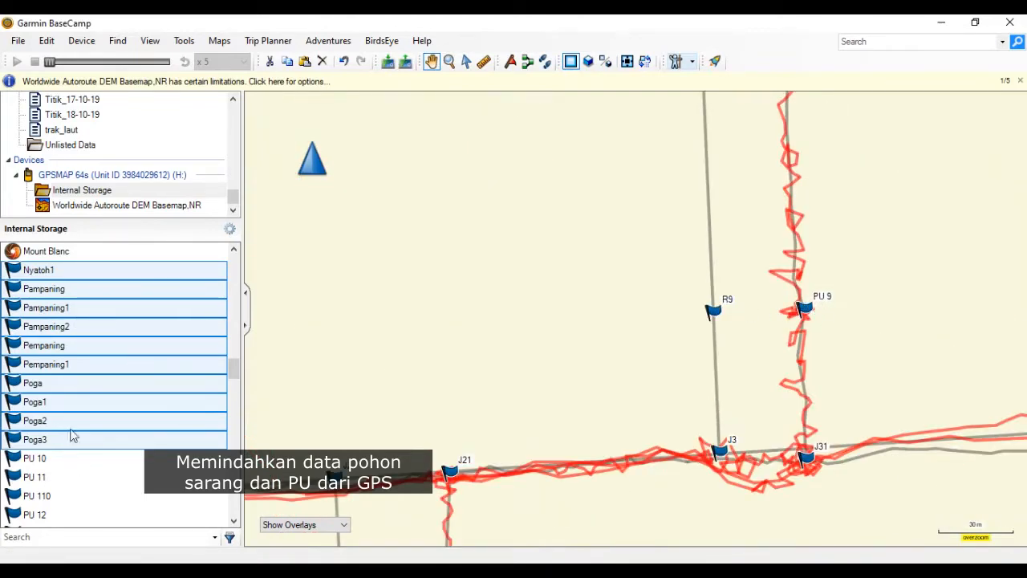
Step: Add the waypoints PU 10, PU 11, PU 110 and PU 12 to the selection
key("shift+Down")
key("shift+Down")
key("shift+Down")
key("shift+Down")
key("shift+Down")
key("shift+Down")
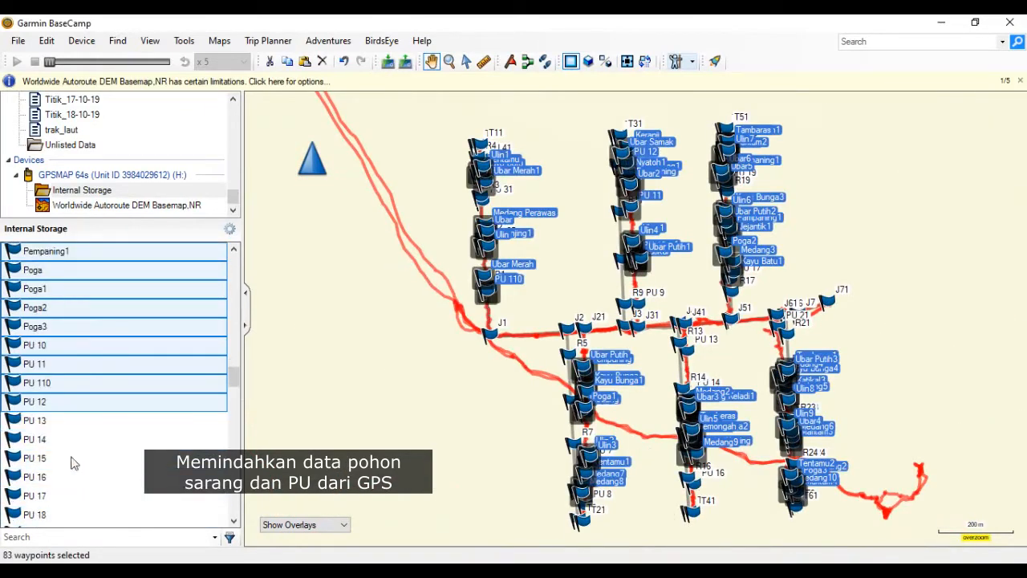
Step: Add the waypoints PU 13 through PU 20 to the selection
key("shift+Down")
key("shift+Down")
key("shift+Down")
key("shift+Down")
key("shift+Down")
key("shift+Down")
key("shift+Down")
key("shift+Down")
key("shift+Down")
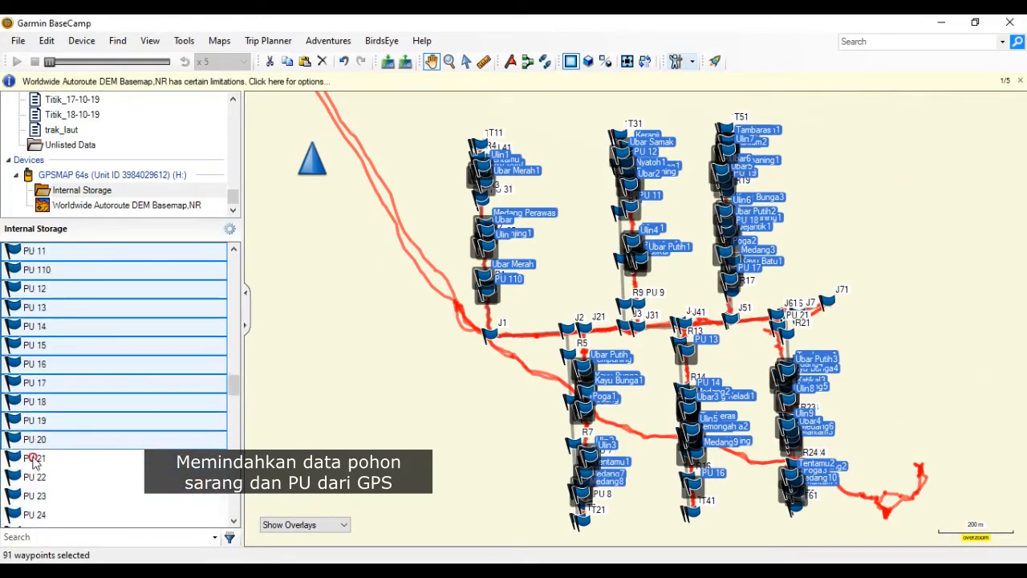
Step: Add PU 21 through PU 25, PU 31 and PU 41 to the selection
key("shift+Down")
key("shift+Down")
key("shift+Down")
key("shift+Down")
key("shift+Down")
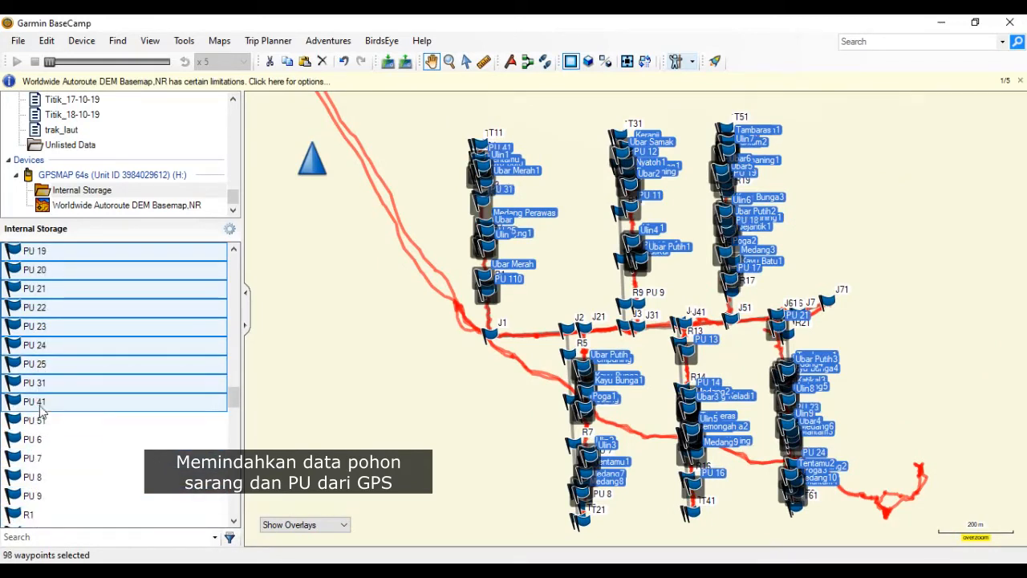
Step: Add PU 51 and PU 6 through PU 9 to the selection
left_click(36, 438, "shift")
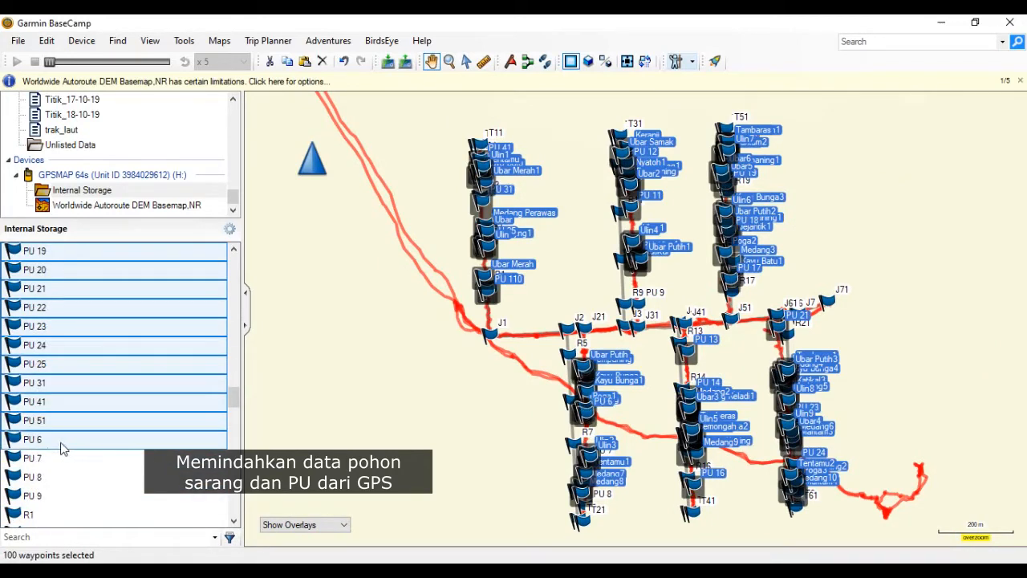
key("shift+Down")
key("shift+Down")
key("shift+Down")
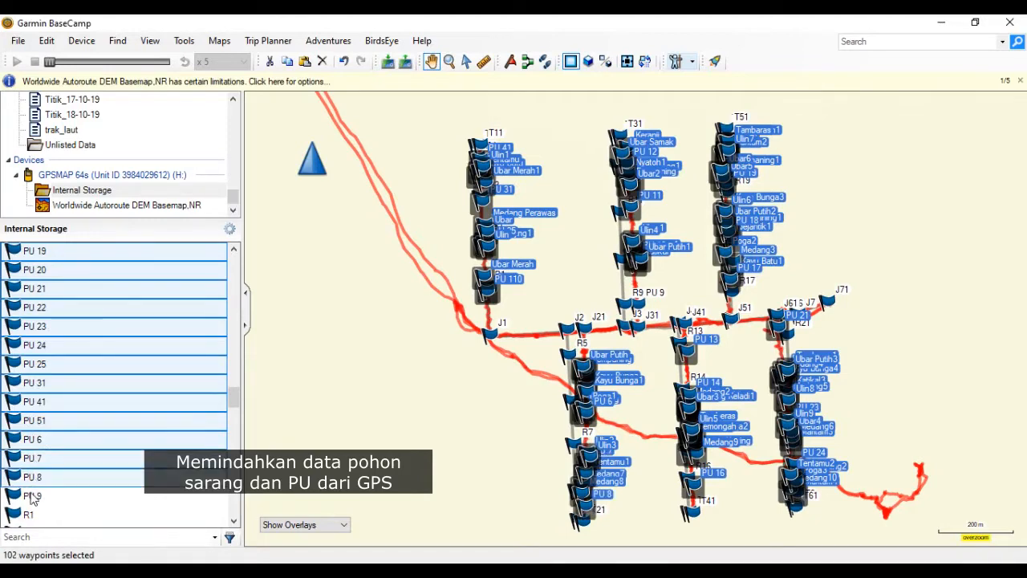
Step: Check the selection through the end of the list and transfer the selected waypoints to the Titik list in Latih ofuk22
scroll(71, 492, "down", 15)
scroll(71, 493, "up", 15)
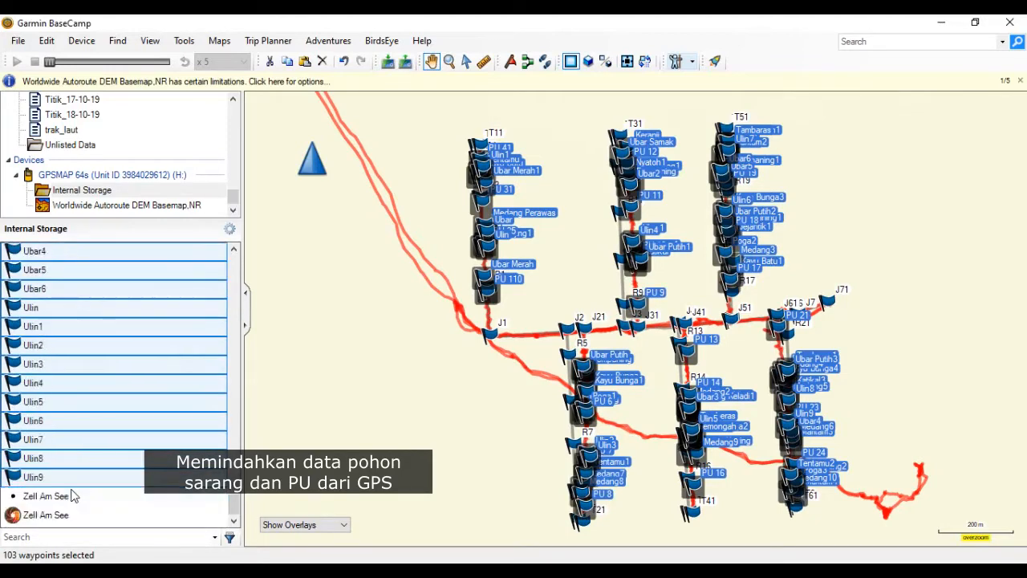
scroll(72, 477, "up", 10)
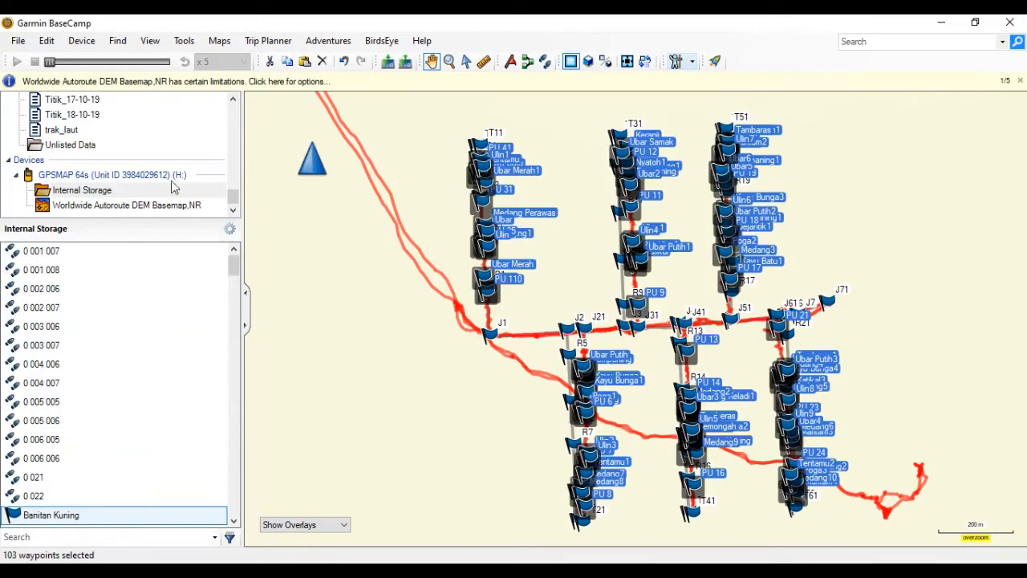
scroll(174, 165, "up", 10)
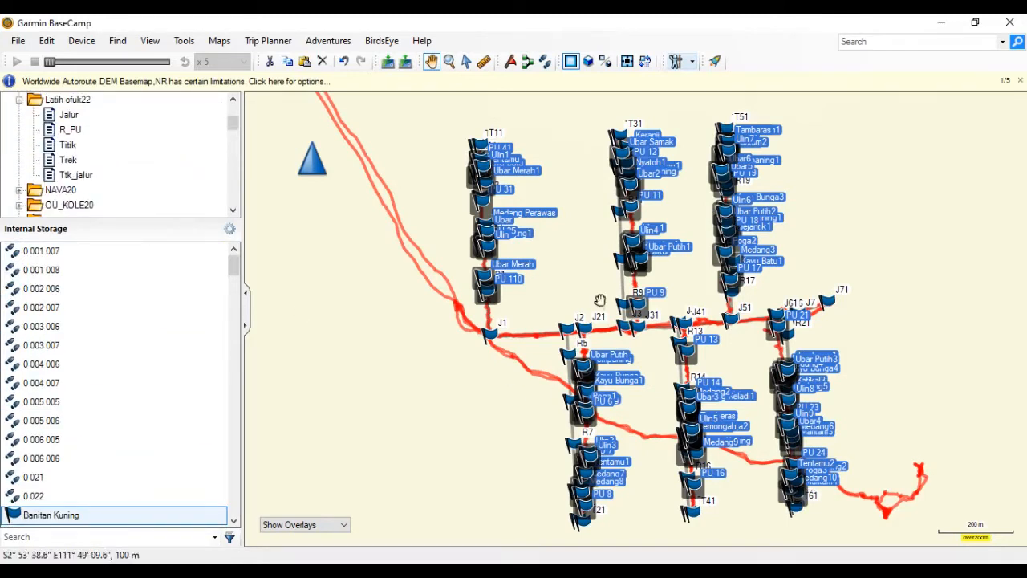
scroll(64, 405, "down", 2)
right_click(63, 403)
left_click(120, 398)
left_click(471, 329)
left_click(525, 404)
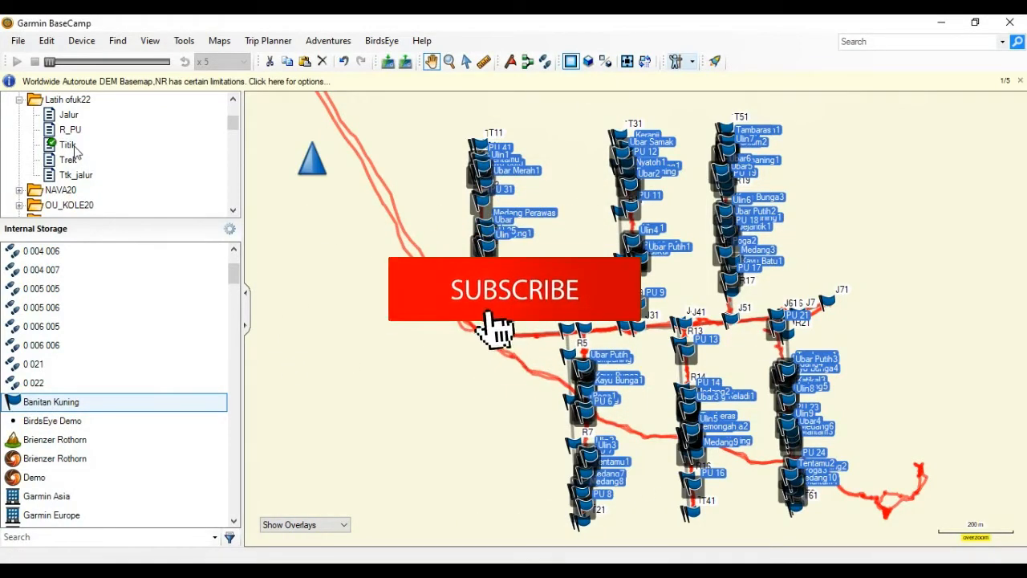
scroll(85, 160, "down", 2)
scroll(77, 154, "up", 2)
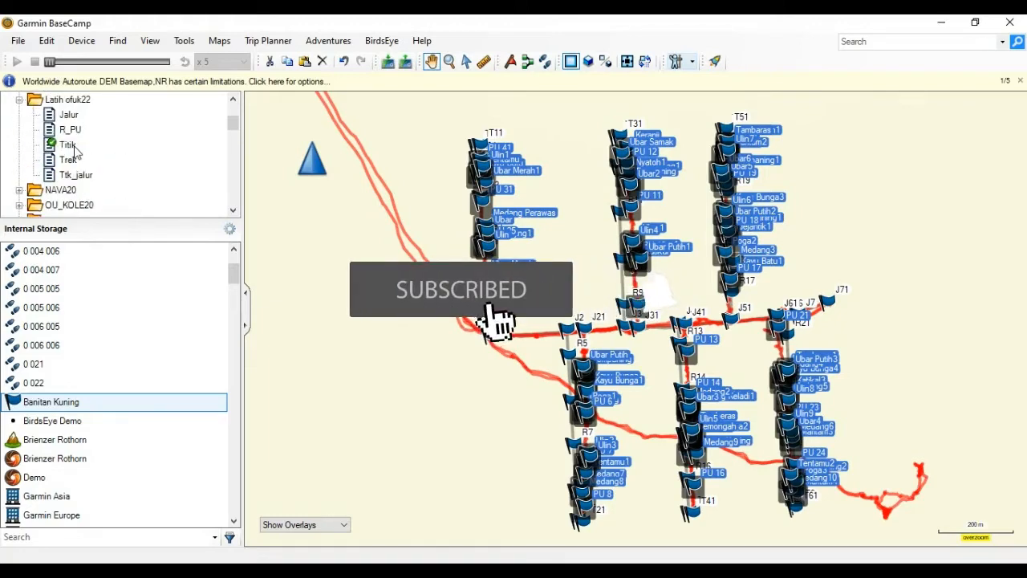
Step: Review the transferred data in the Latih ofuk22 folder and its Titik, Ttk_jalur and Trek lists
left_click(68, 100)
left_click(67, 145)
scroll(559, 338, "up", 1)
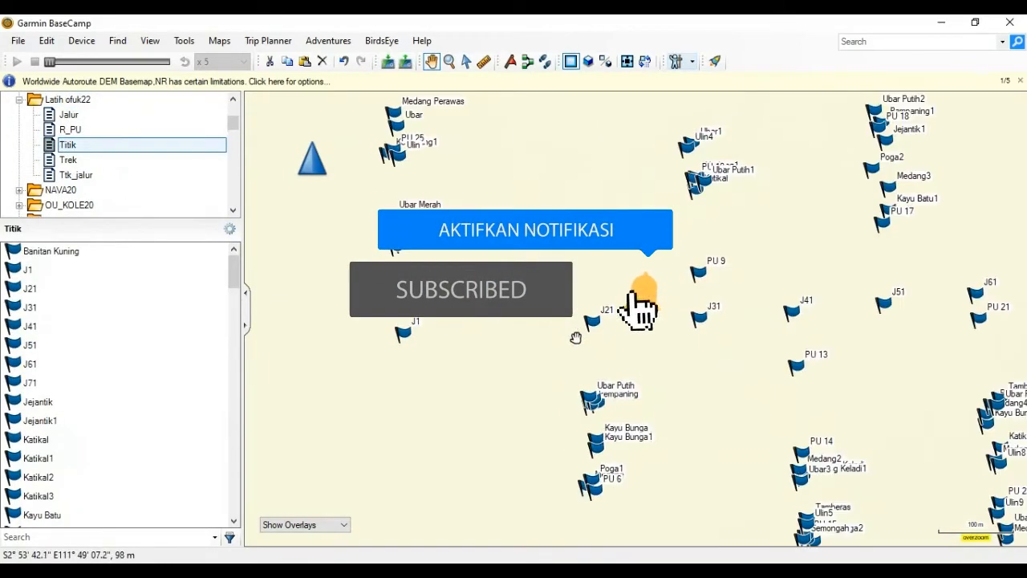
left_click(68, 175)
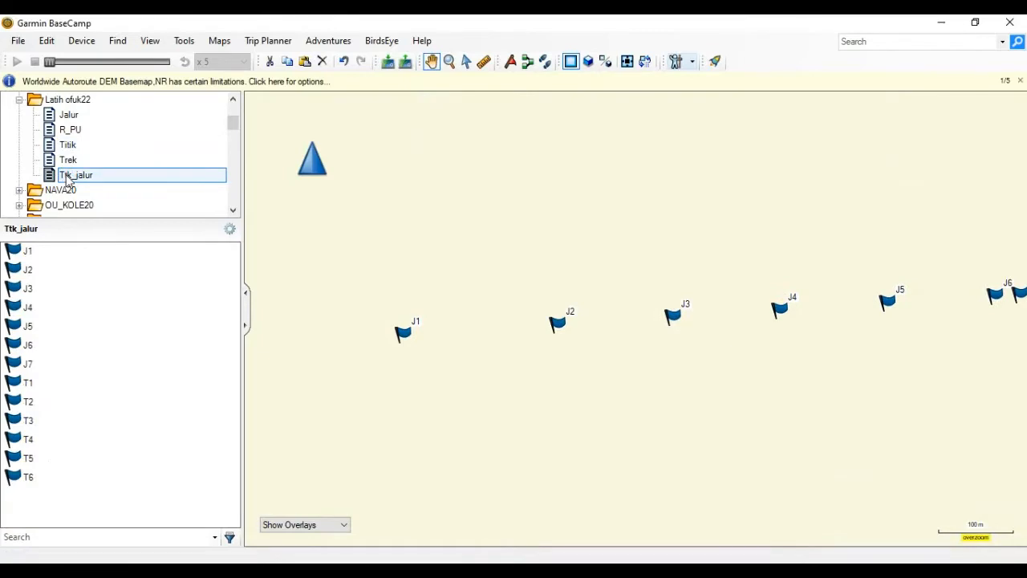
left_click(68, 149)
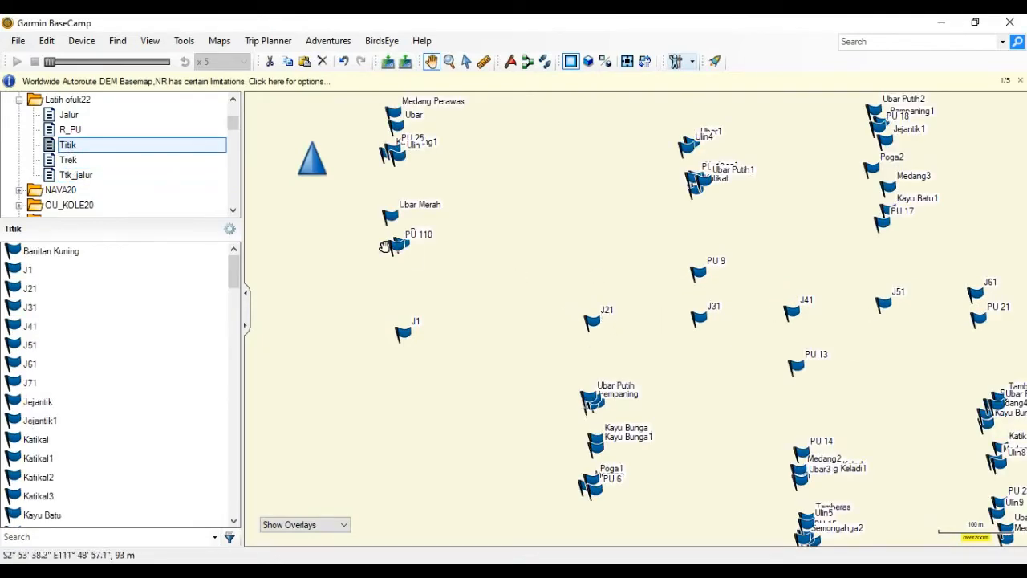
left_click(68, 99)
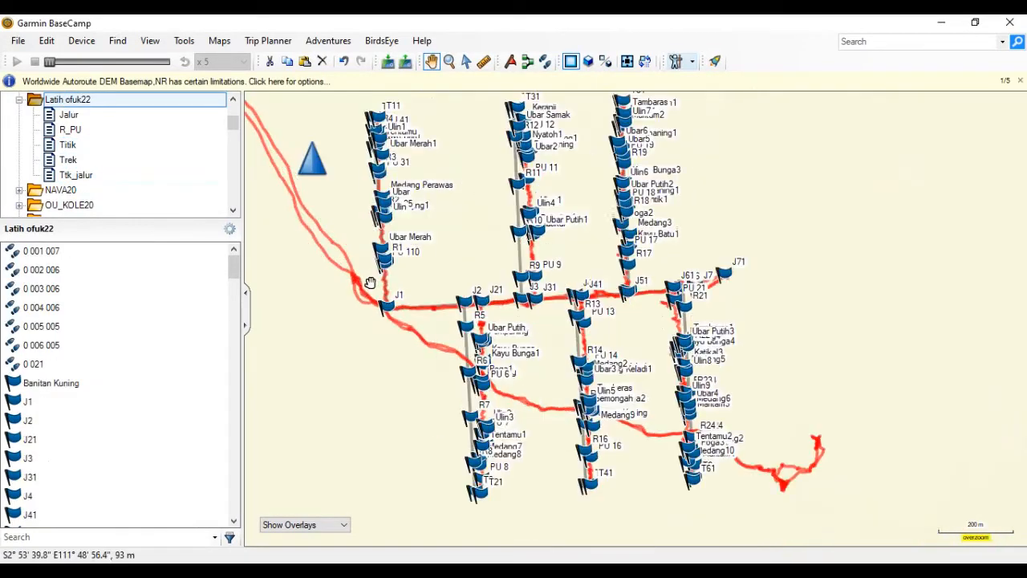
left_click(82, 161)
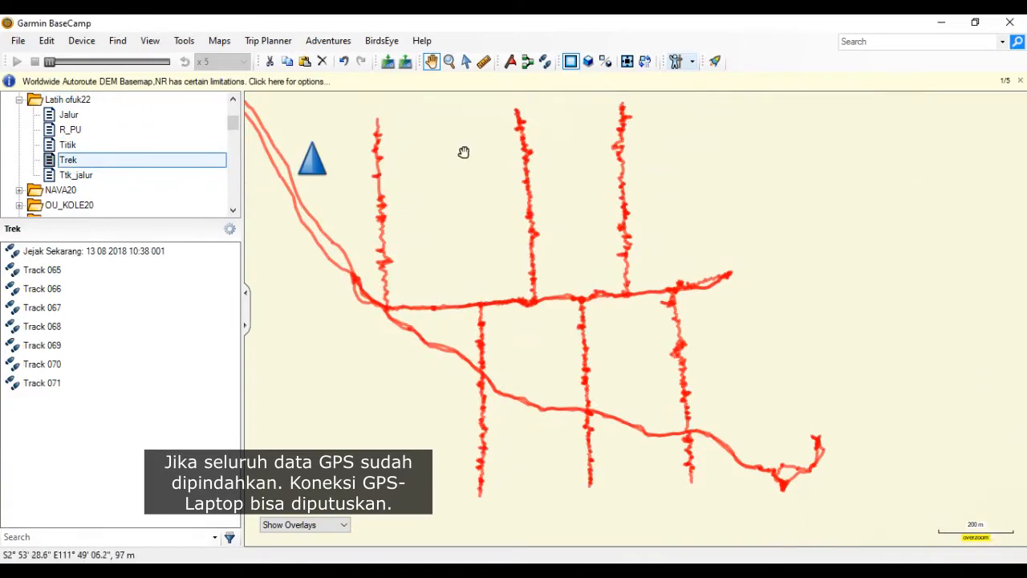
Step: Eject the GPSMAP 64s device
scroll(206, 161, "down", 10)
left_click(96, 192)
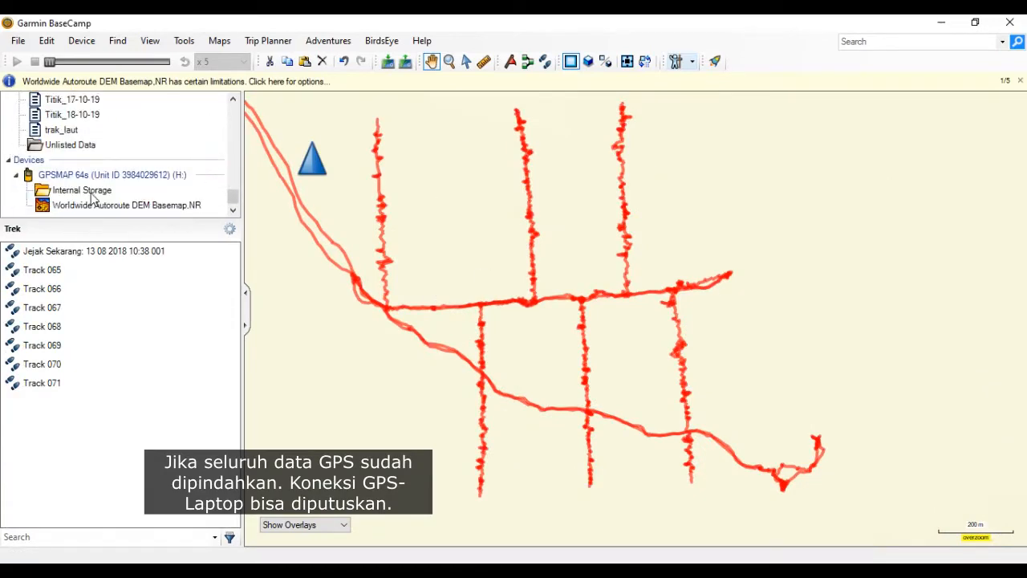
right_click(97, 195)
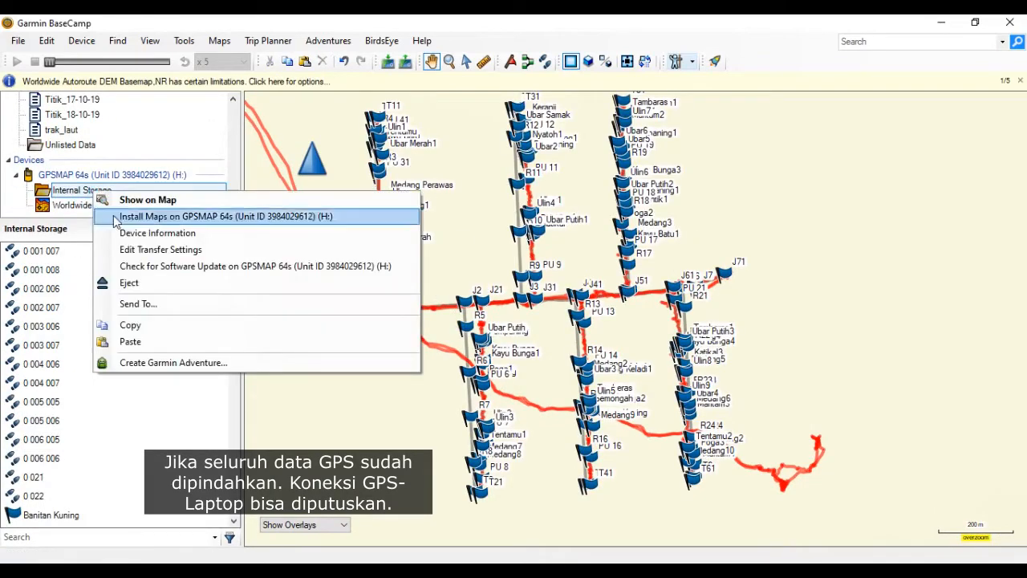
left_click(136, 282)
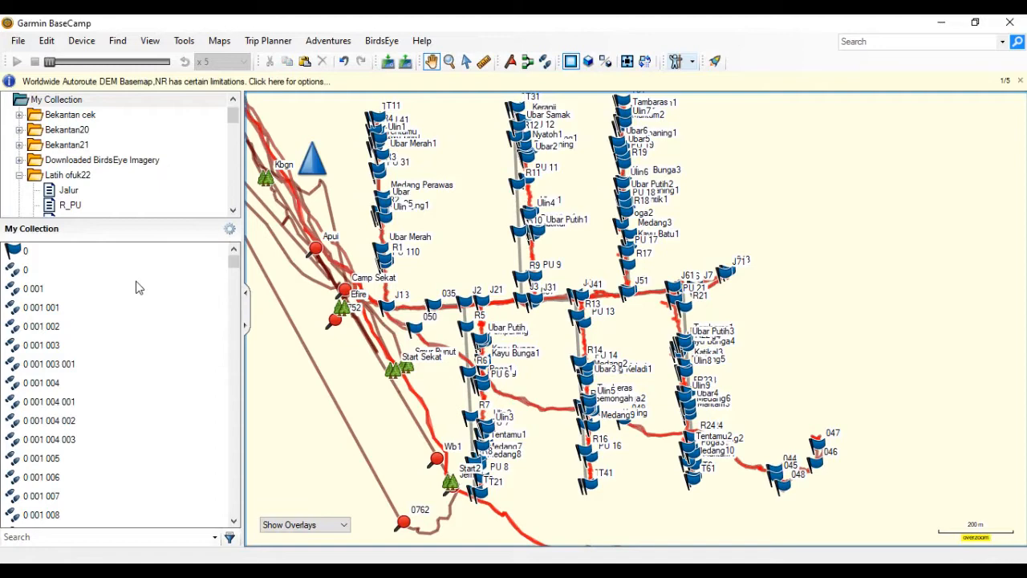
Step: View the tracks in the Trek list of the Latih ofuk22 folder
scroll(76, 181, "down", 1)
left_click(72, 175)
left_click(68, 193)
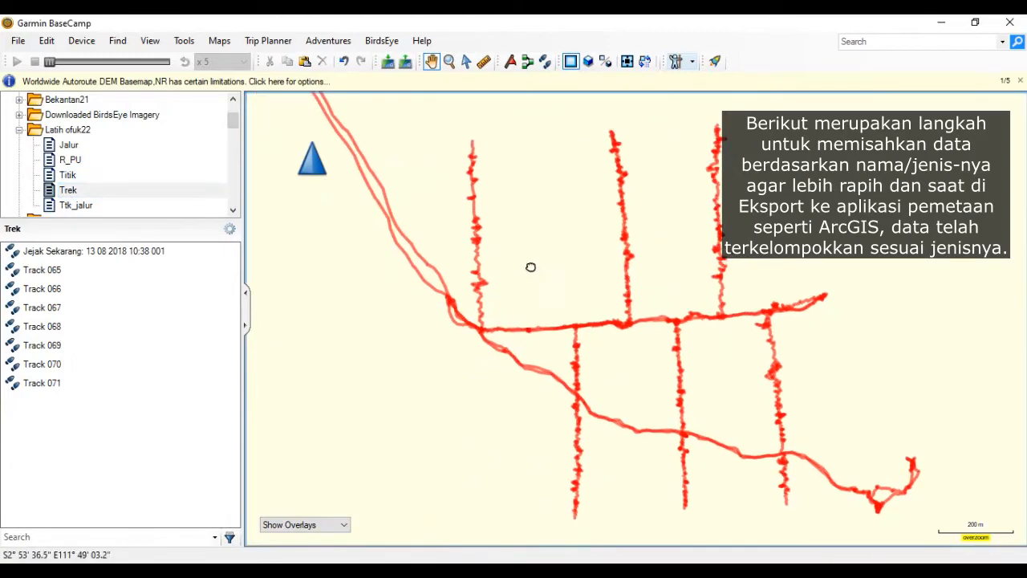
Step: Rename the Titik list in the Latih ofuk22 folder as Nest
left_click(68, 175)
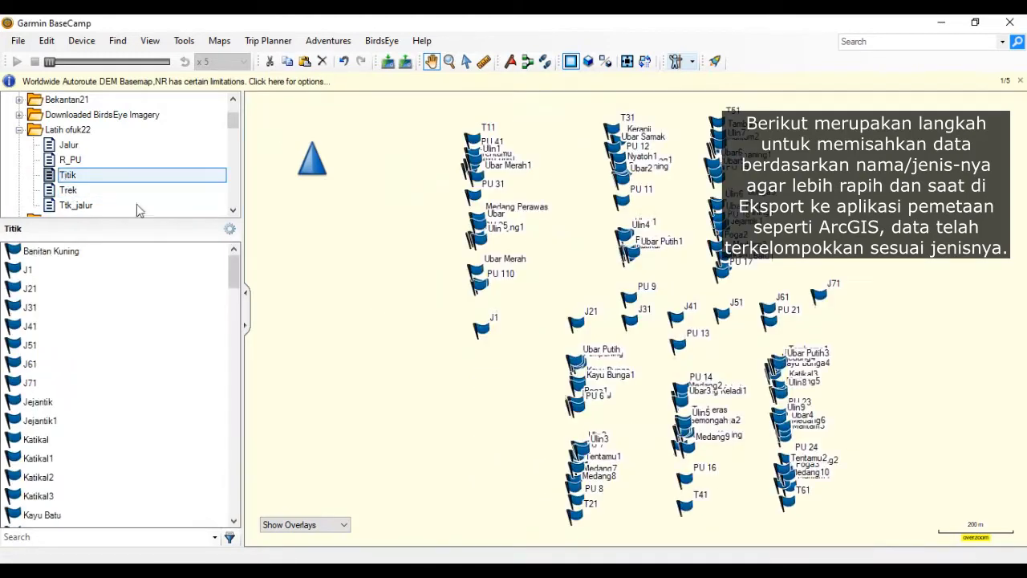
right_click(70, 180)
left_click(96, 347)
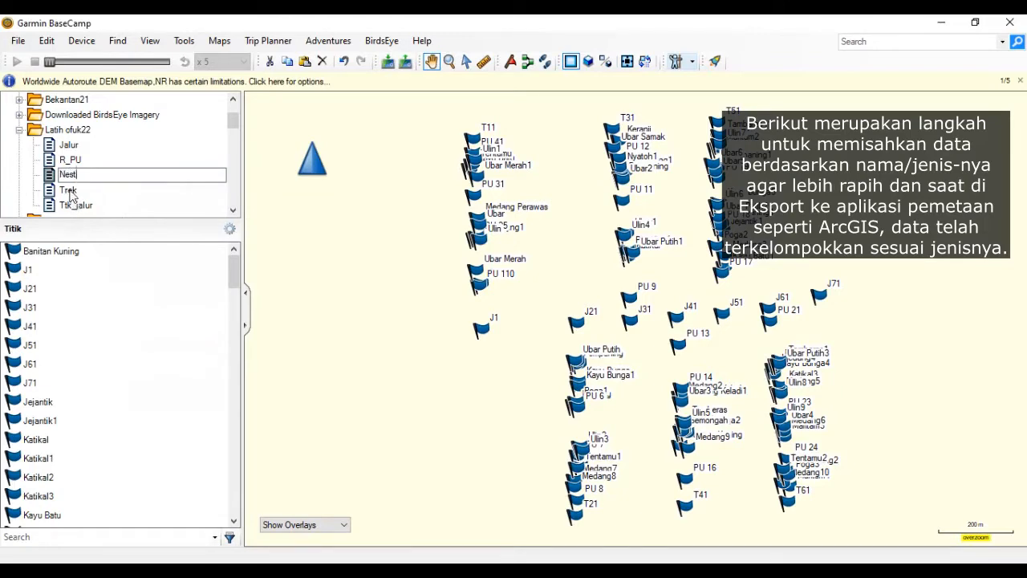
type("Nest")
left_click(70, 191)
Step: Create a new list named Aw-Ak Jalur in the Latih ofuk22 folder
left_click(70, 159)
left_click(18, 40)
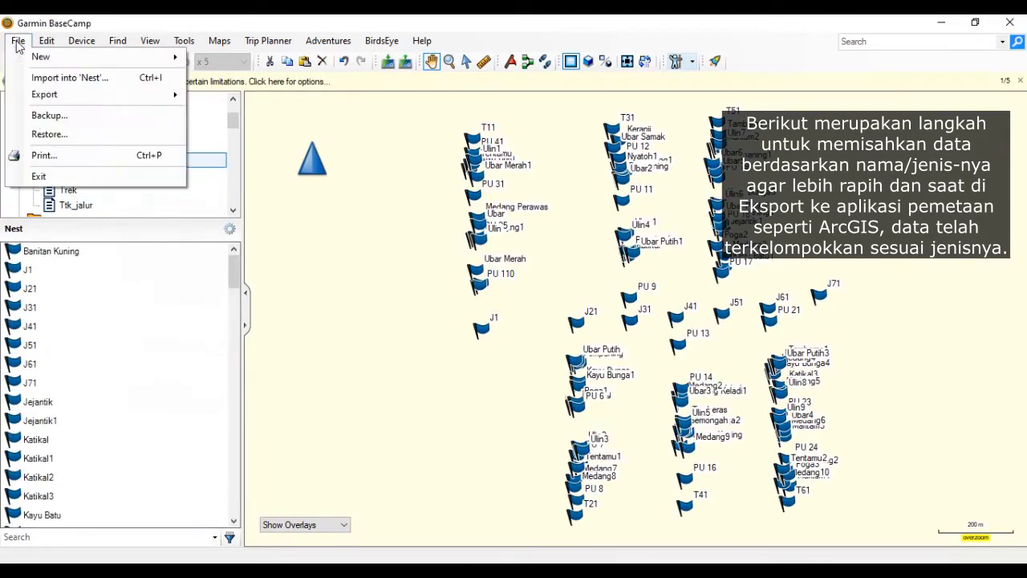
mouse_move(96, 56)
left_click(236, 56)
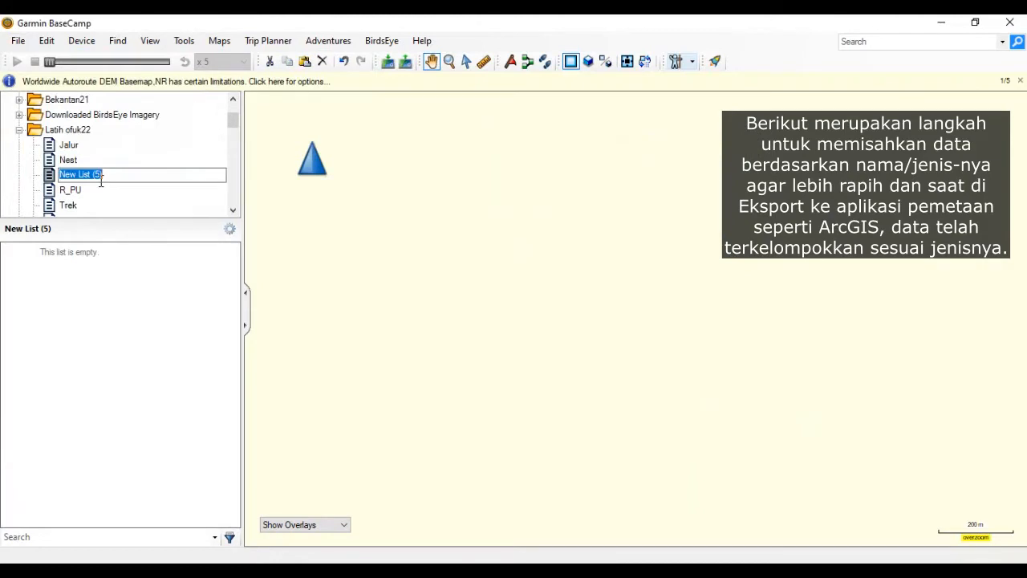
type("Aw-Ak Jalur")
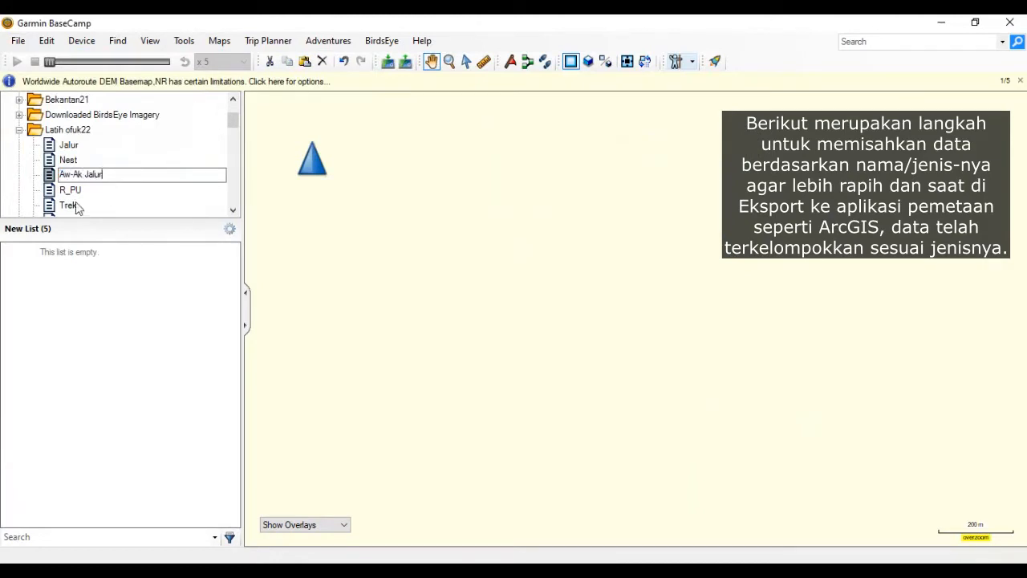
left_click(87, 192)
Step: Select the line endpoints J1, J21 through J71 and T11 through T61 together in the Nest list
left_click(74, 176)
left_click(29, 271)
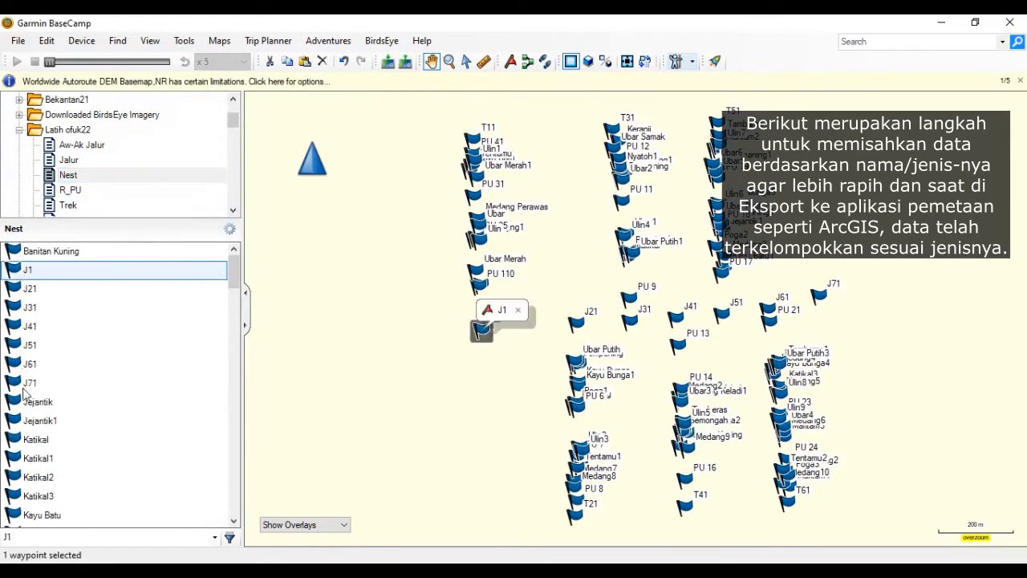
left_click(28, 383, "shift")
scroll(87, 438, "down", 8)
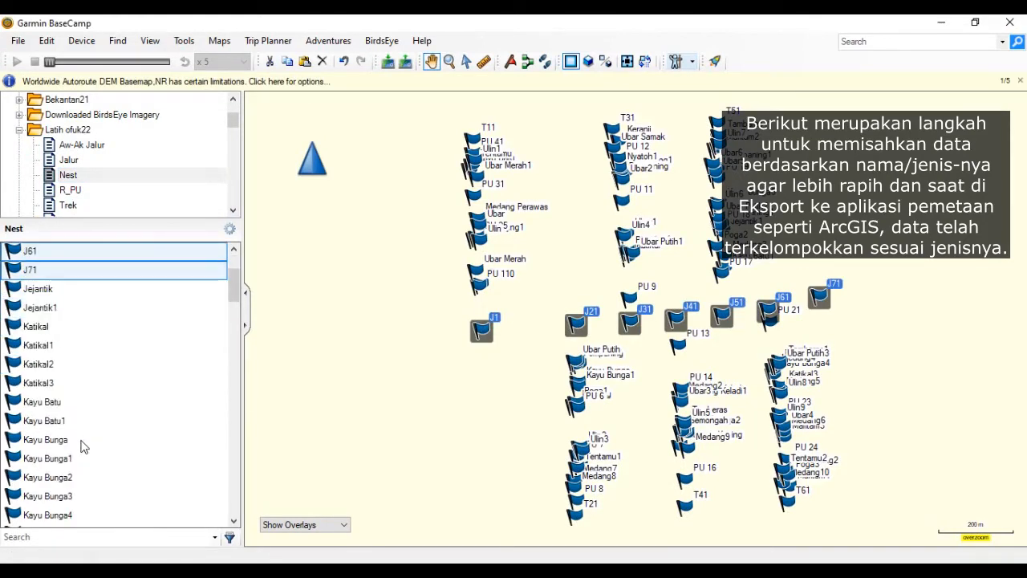
scroll(78, 454, "down", 5)
scroll(78, 457, "down", 6)
left_click_drag(29, 403, 32, 495)
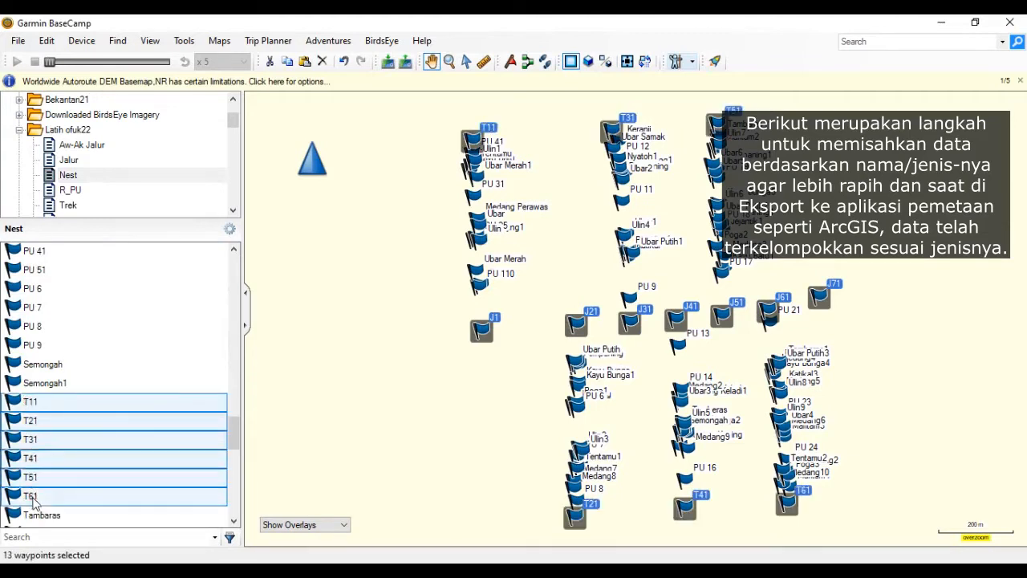
Step: Move the selected line endpoint waypoints out of the Nest list and into the Aw-Ak Jalur list
scroll(57, 488, "down", 5)
scroll(57, 495, "up", 5)
right_click(45, 364)
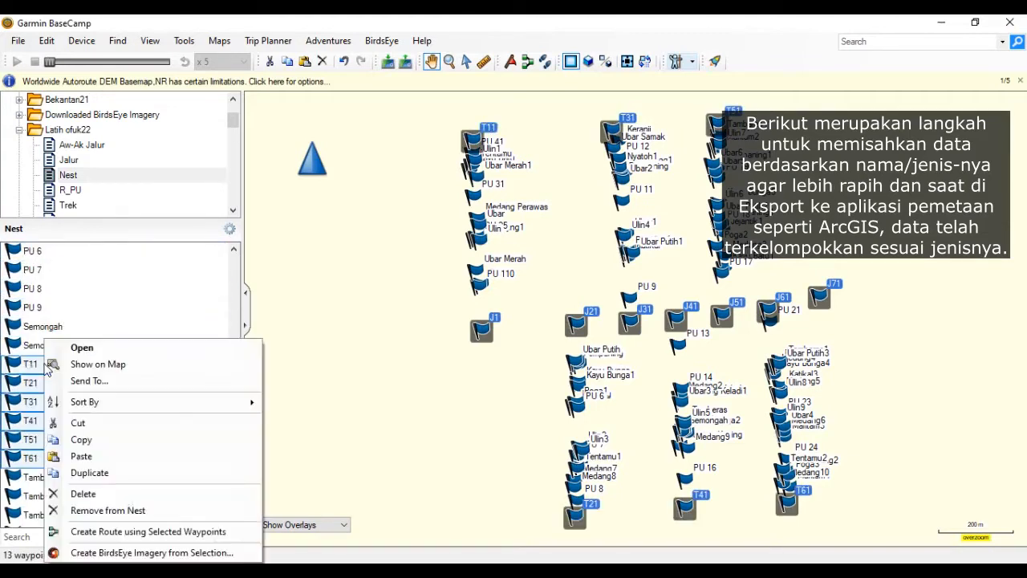
left_click(87, 424)
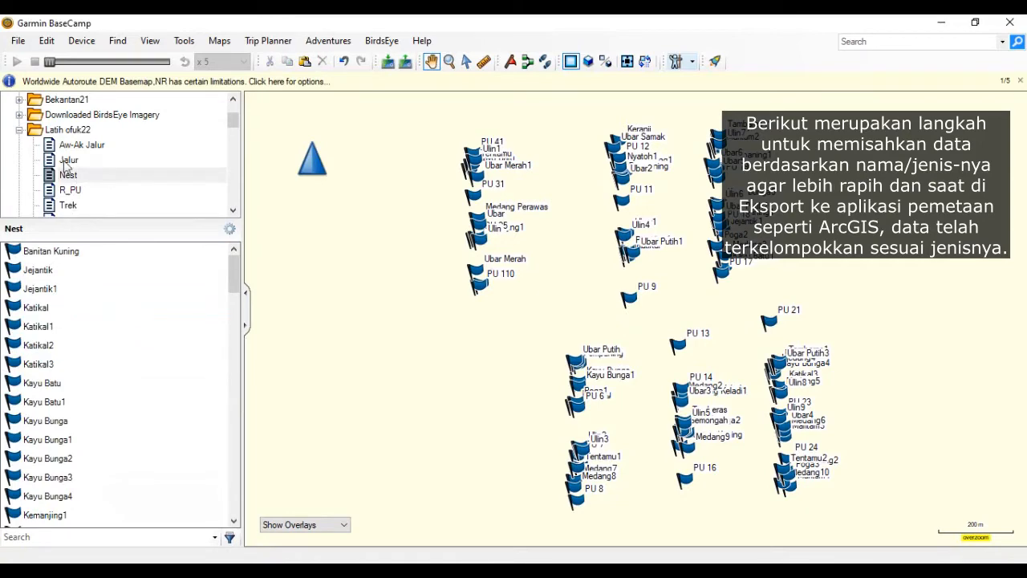
left_click(80, 146)
right_click(77, 281)
left_click(121, 313)
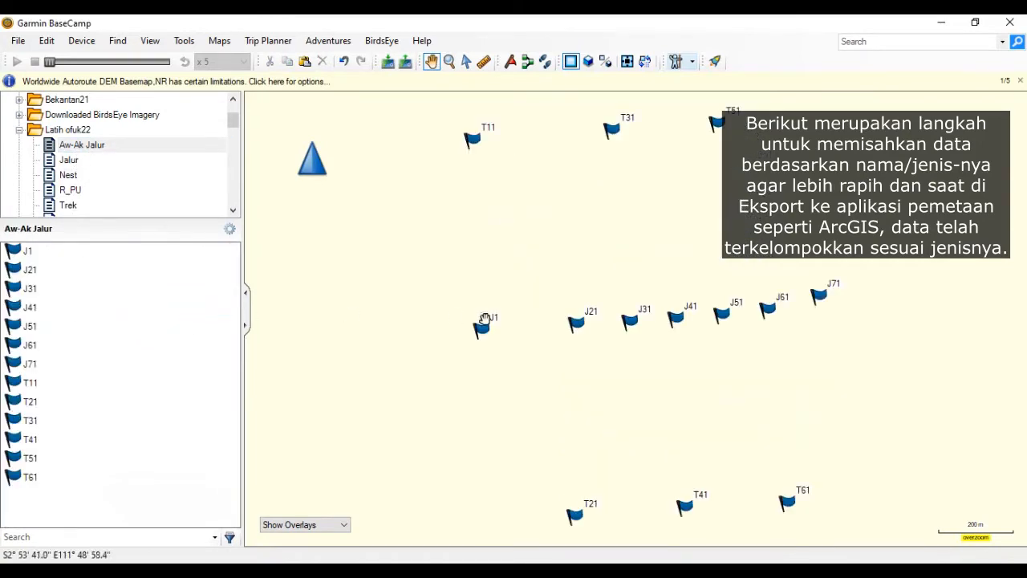
Step: Look through the waypoints remaining in the Nest list
left_click(69, 174)
scroll(93, 333, "down", 5)
scroll(90, 341, "up", 2)
scroll(88, 344, "down", 10)
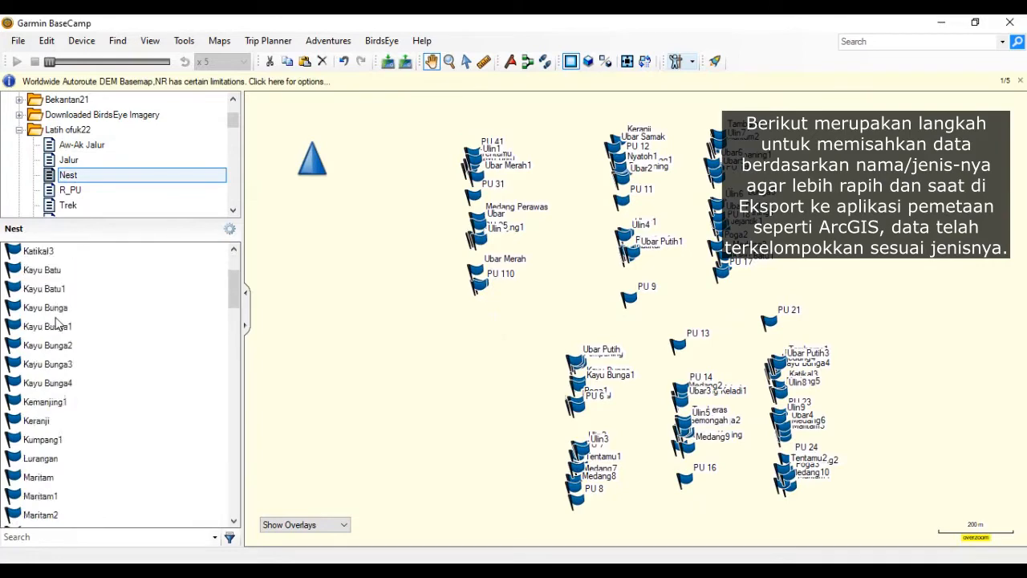
scroll(44, 379, "down", 8)
scroll(44, 380, "up", 8)
Step: Create a new list named PU in the Latih ofuk22 folder
left_click(56, 129)
left_click(18, 42)
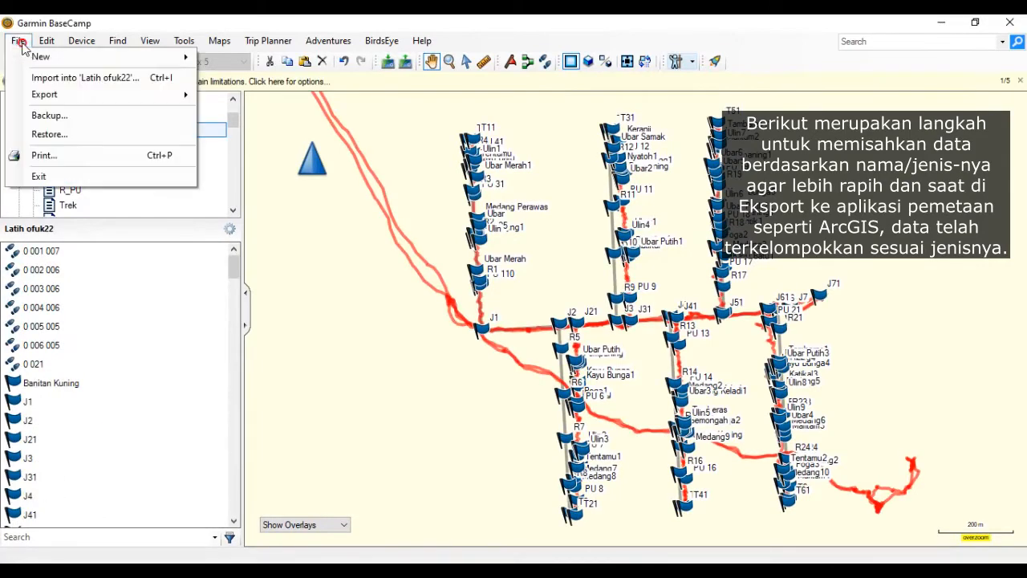
mouse_move(40, 56)
left_click(223, 60)
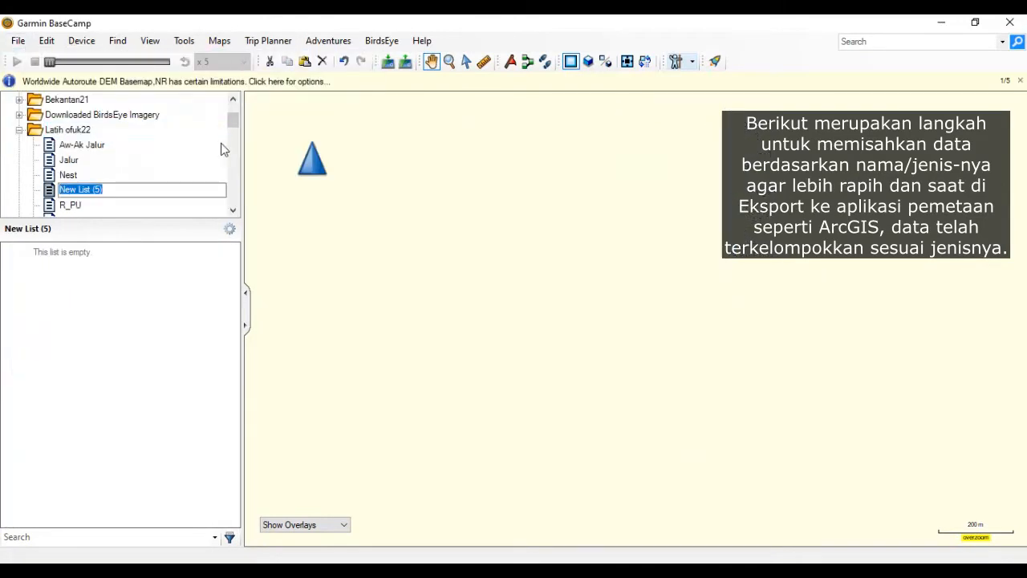
type("PU")
scroll(212, 159, "down", 1)
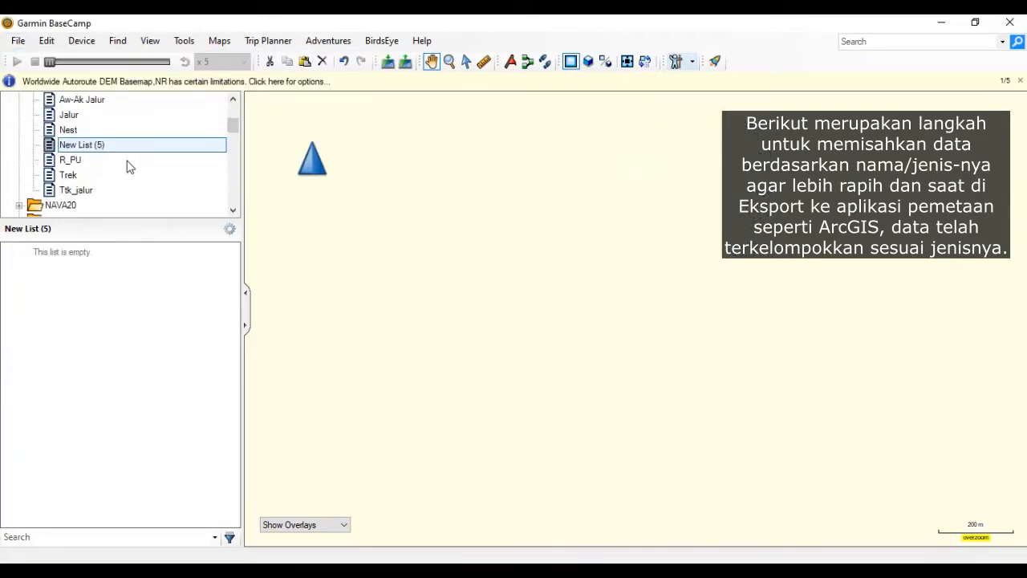
scroll(129, 166, "up", 1)
right_click(92, 190)
left_click(108, 329)
type("PU")
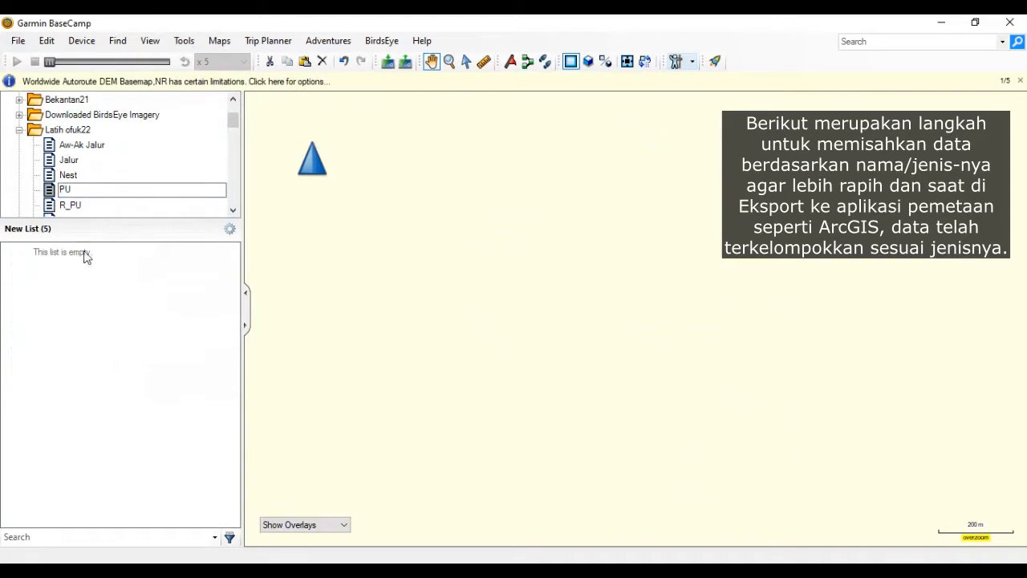
left_click(67, 204)
Step: Move all PU waypoints, from PU 10 through PU 9, out of the Nest list and into the PU list
left_click(66, 175)
scroll(115, 390, "down", 15)
scroll(117, 393, "up", 1)
left_click(39, 291)
scroll(128, 385, "down", 4)
left_click(35, 496, "shift")
scroll(96, 437, "up", 2)
scroll(95, 437, "up", 2)
scroll(96, 437, "down", 5)
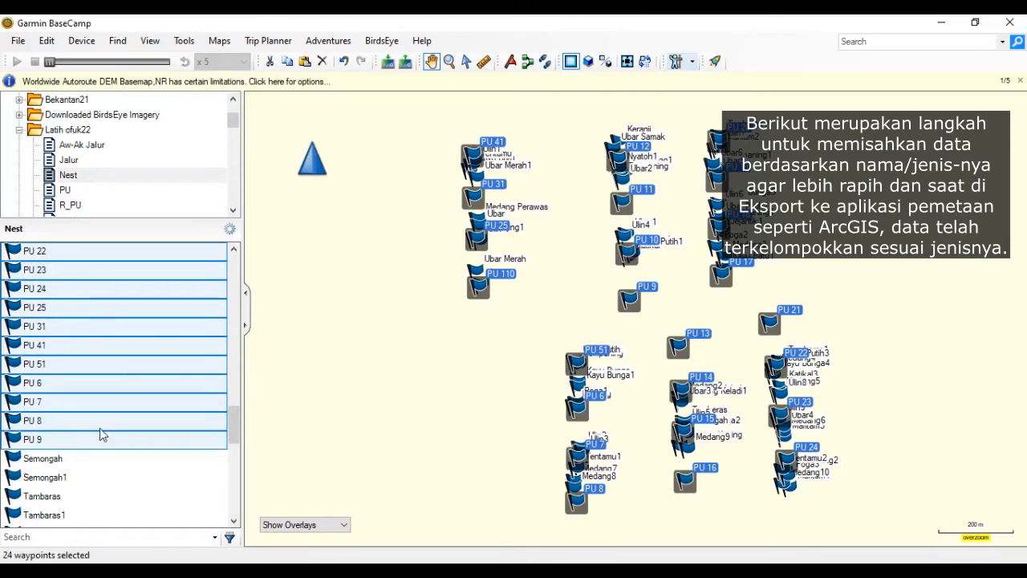
scroll(87, 442, "down", 5)
scroll(87, 442, "up", 5)
right_click(86, 329)
left_click(129, 412)
left_click(64, 191)
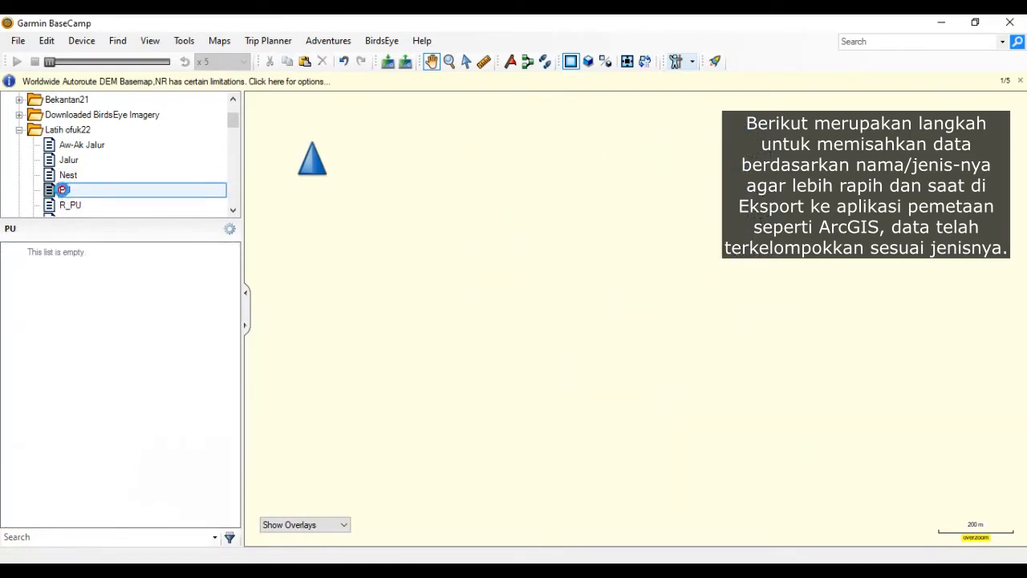
right_click(93, 339)
left_click(120, 369)
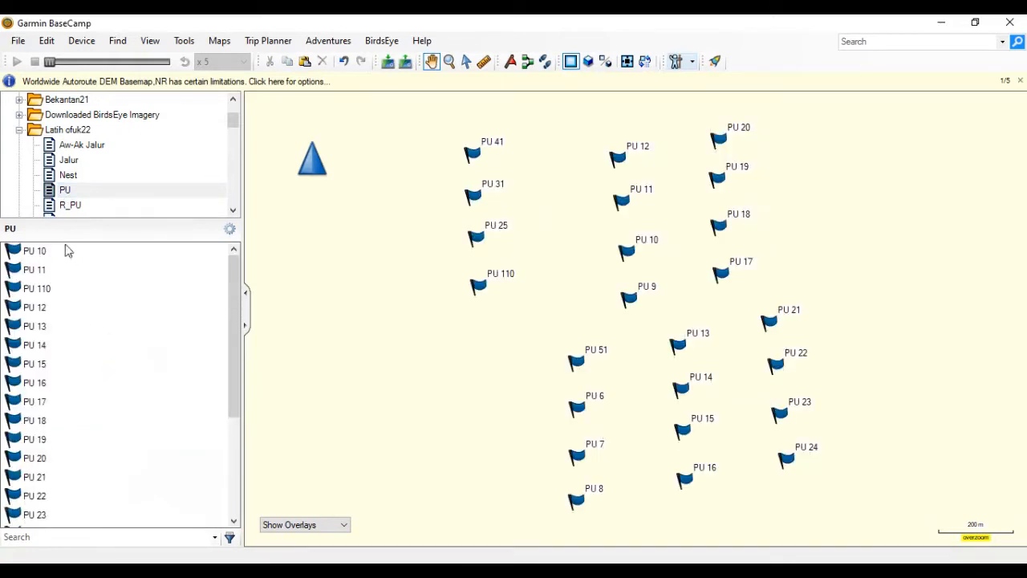
Step: Review the Aw-Ak Jalur, Jalur, PU and Nest lists, followed by the whole Latih ofuk22 folder on the map
left_click(81, 146)
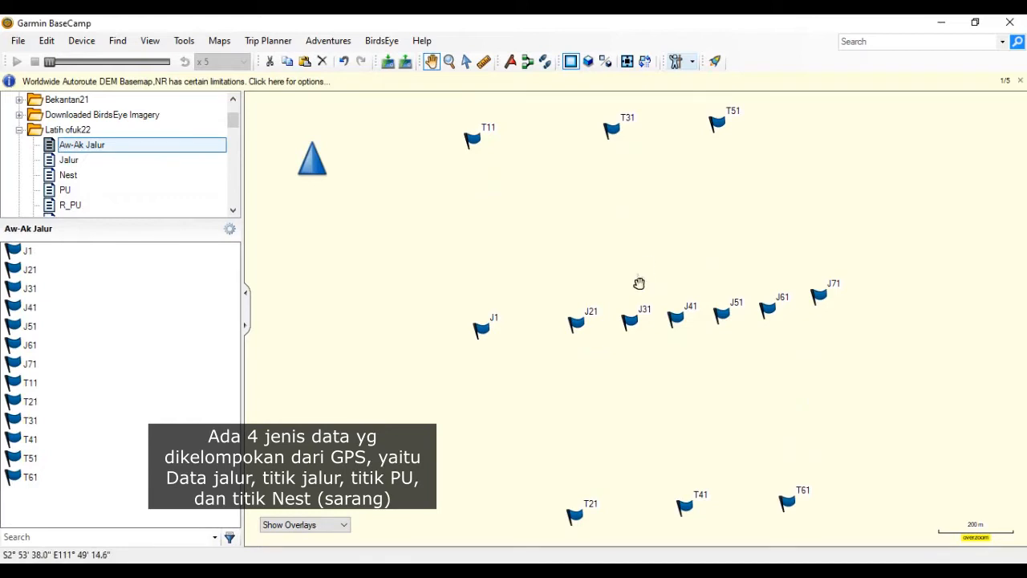
left_click(68, 160)
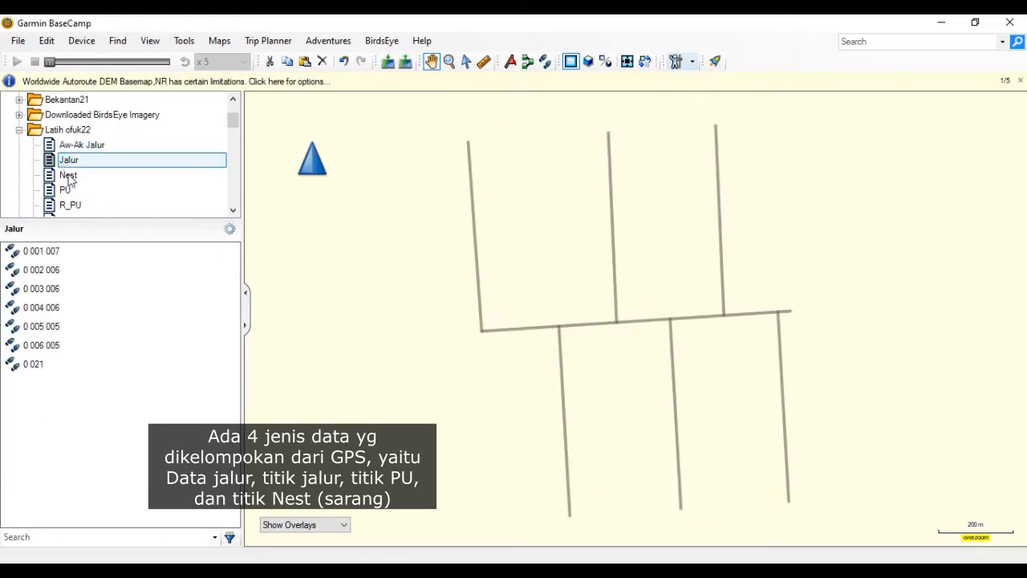
left_click(66, 190)
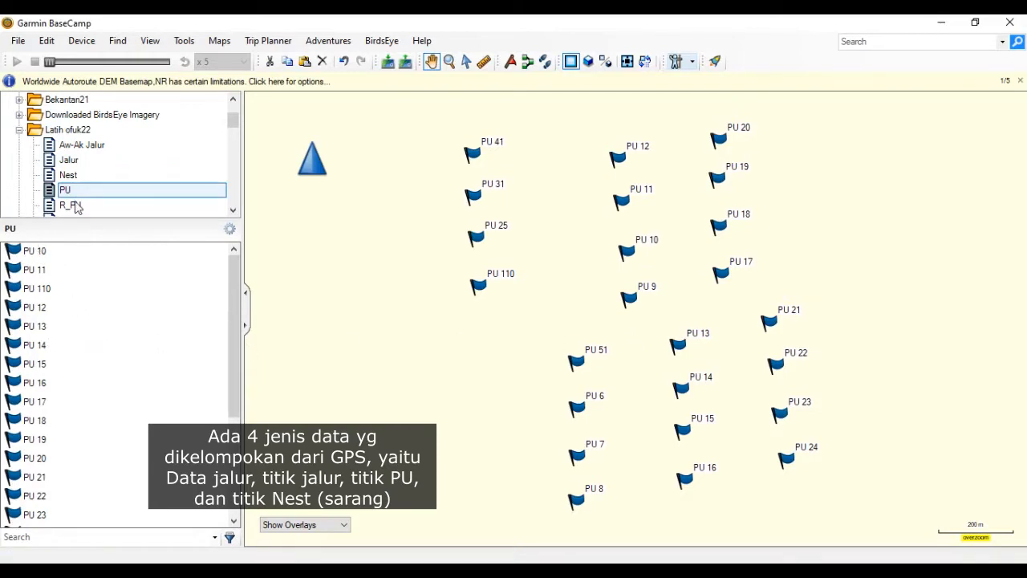
scroll(77, 207, "down", 1)
left_click(76, 130)
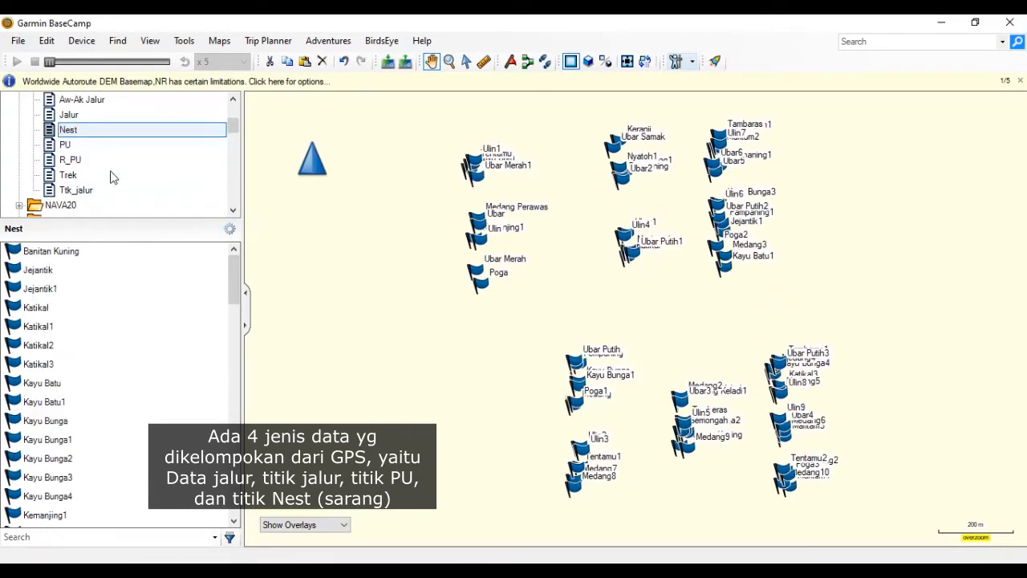
scroll(113, 176, "up", 1)
left_click(65, 130)
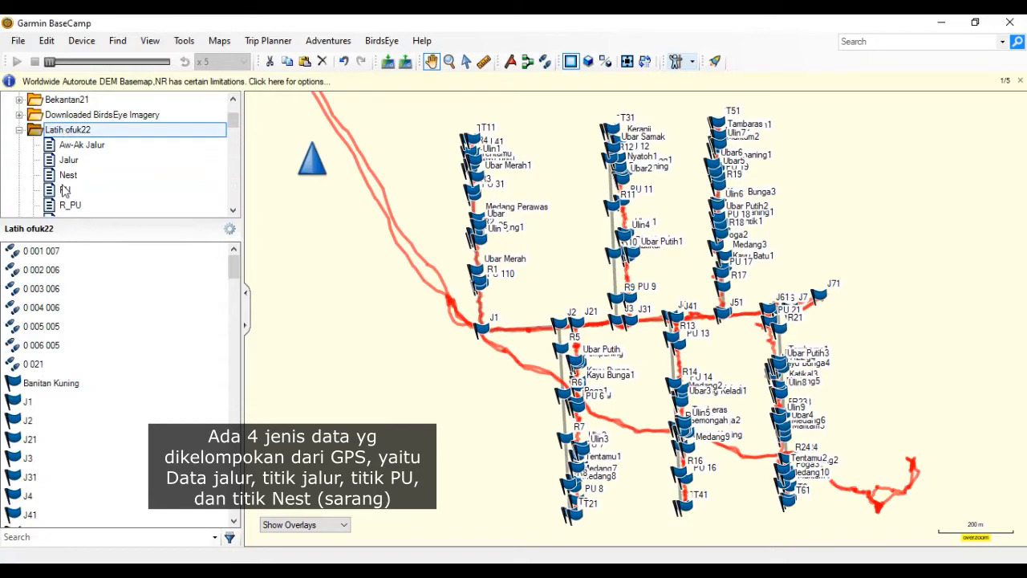
Step: Start exporting the Aw-Ak Jalur list and browse to the PELAT_OFUK\Latih22 folder on the MAP (G:) drive
left_click(84, 146)
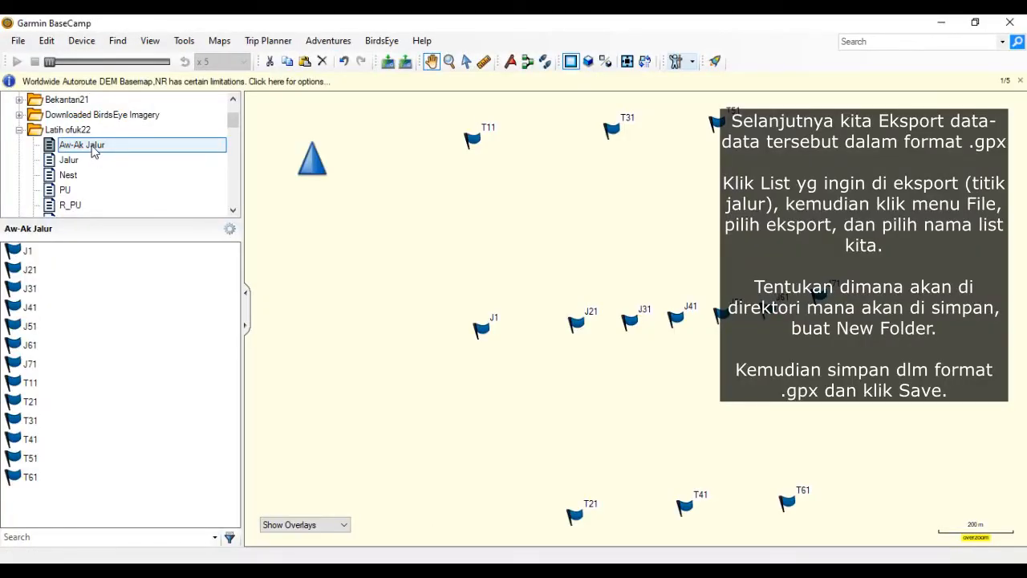
left_click(18, 40)
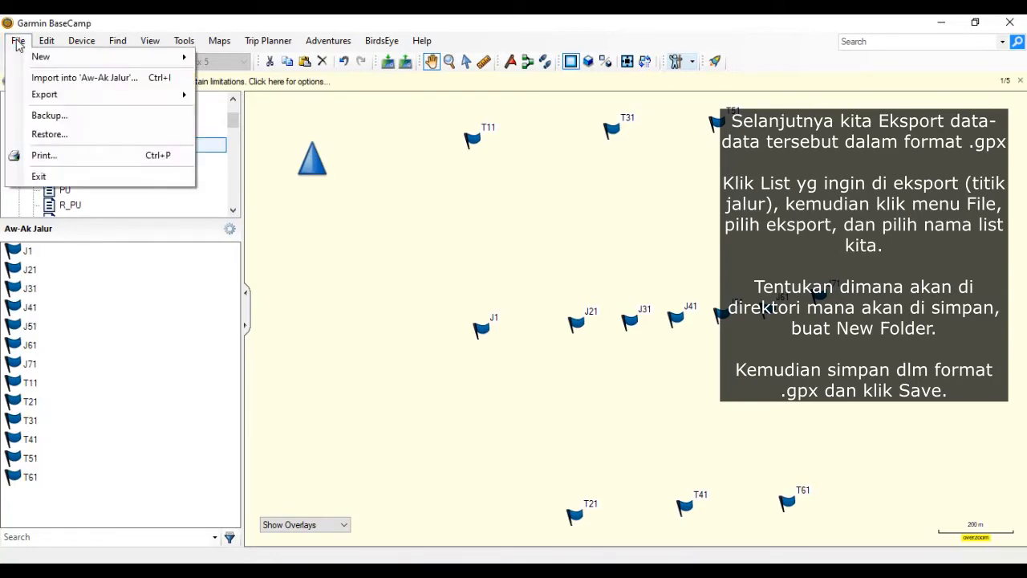
mouse_move(30, 98)
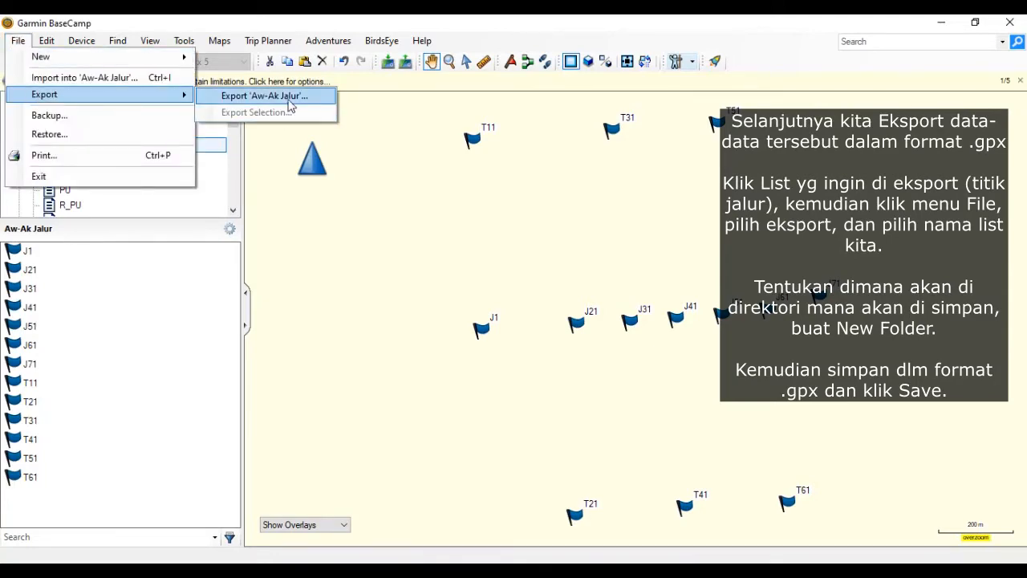
left_click(264, 96)
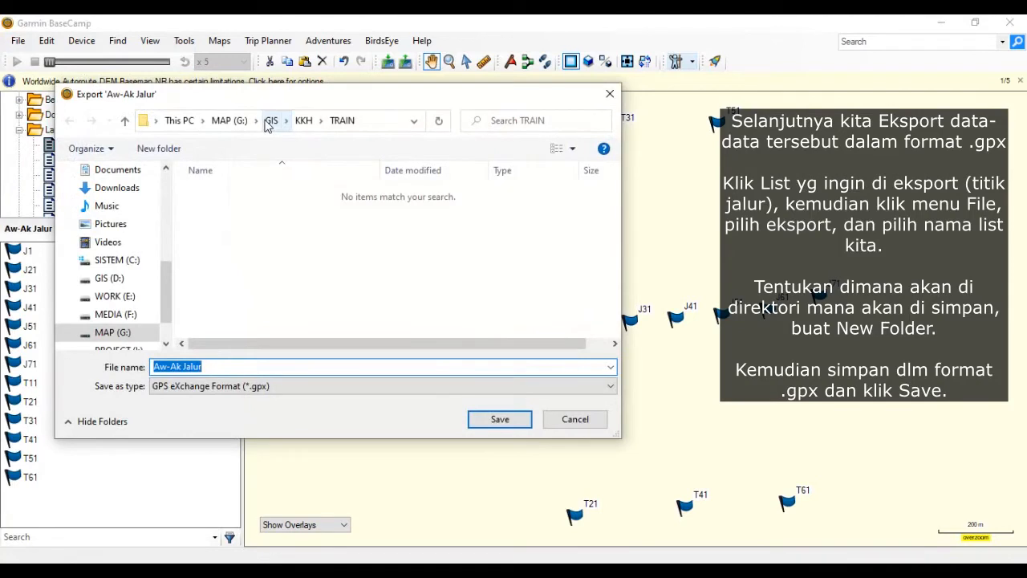
left_click(228, 121)
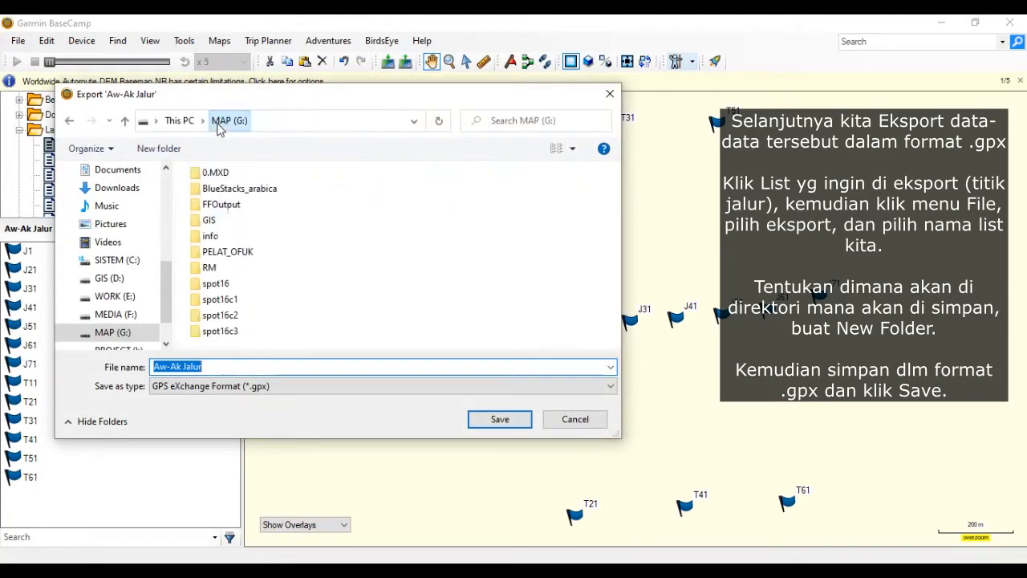
double_click(241, 266)
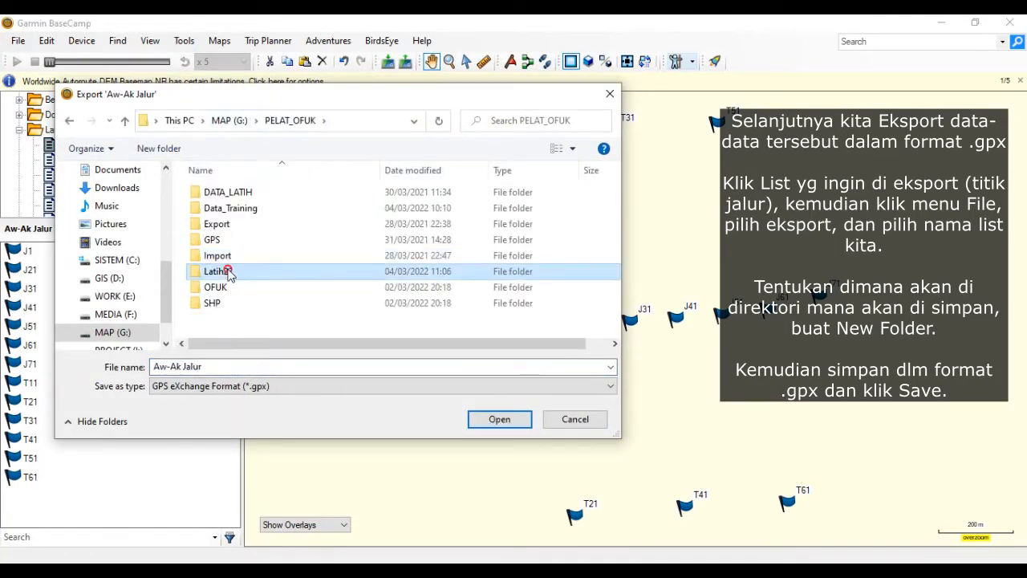
double_click(245, 272)
Step: Create a folder named GPX inside Latih22 and open it as the export destination
right_click(245, 255)
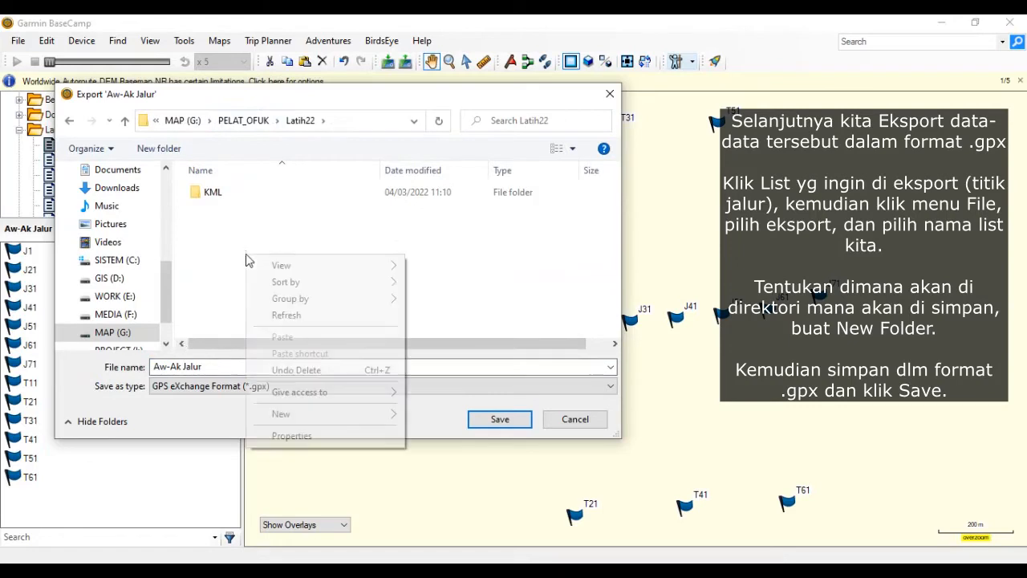
left_click(282, 413)
left_click(440, 192)
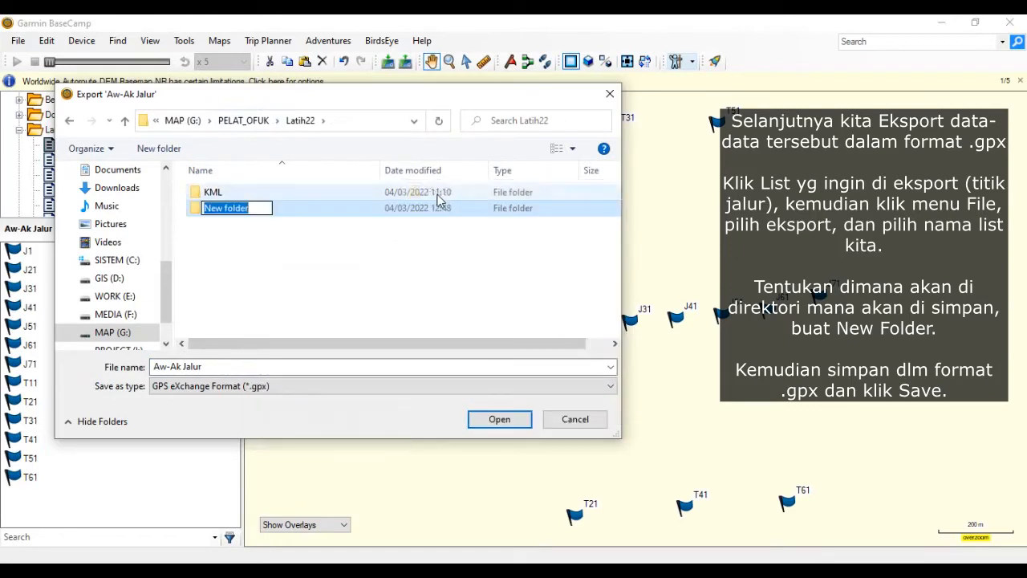
type("GPX")
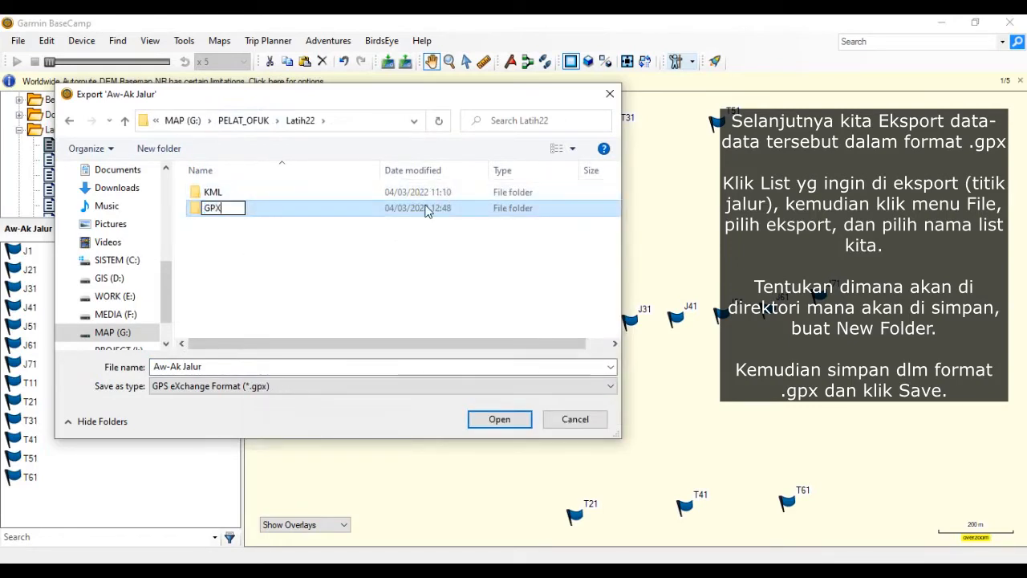
left_click(245, 286)
double_click(212, 193)
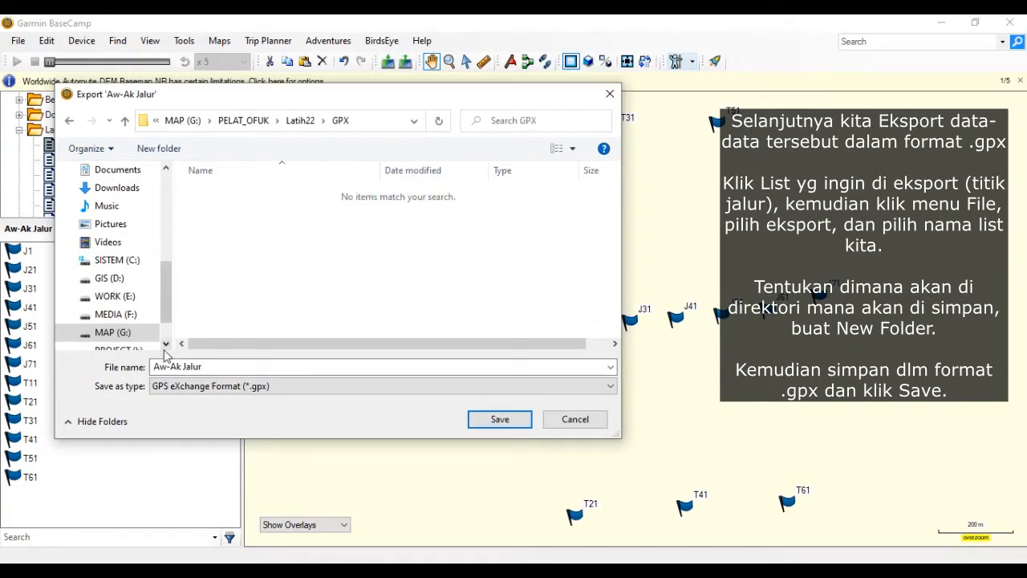
Step: Save the Aw-Ak Jalur export in GPS eXchange Format (*.gpx)
left_click(267, 386)
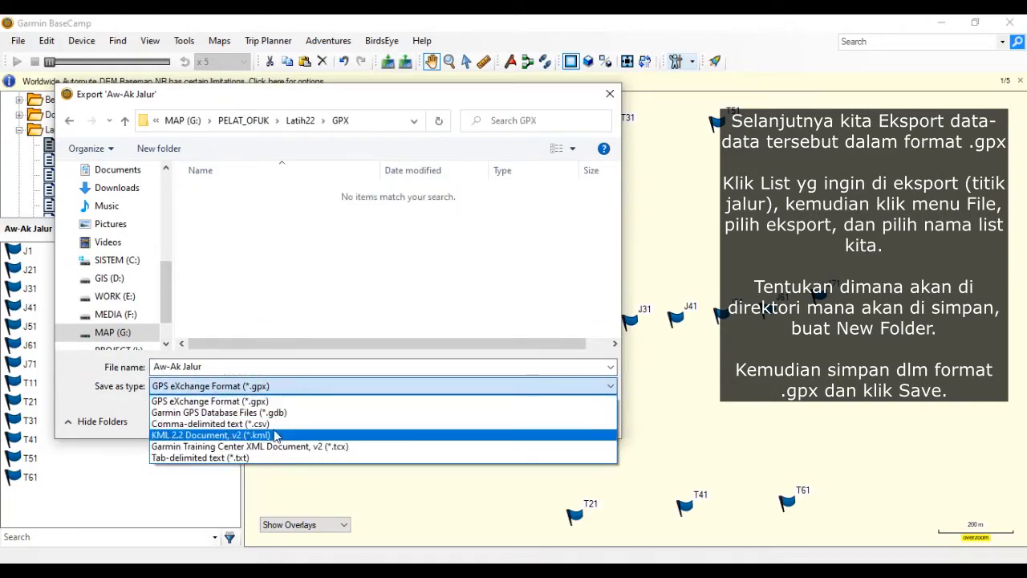
left_click(265, 401)
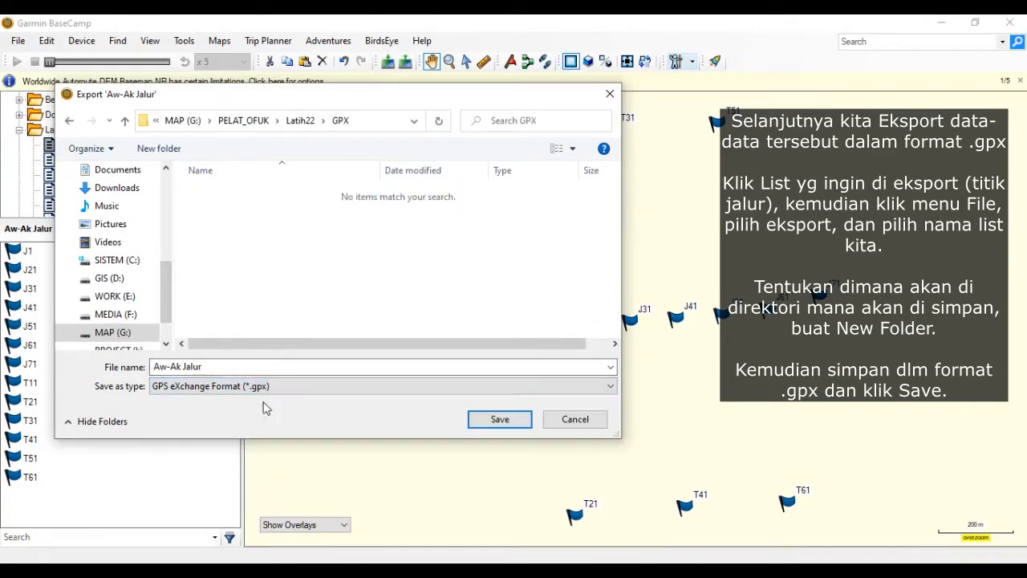
left_click(499, 420)
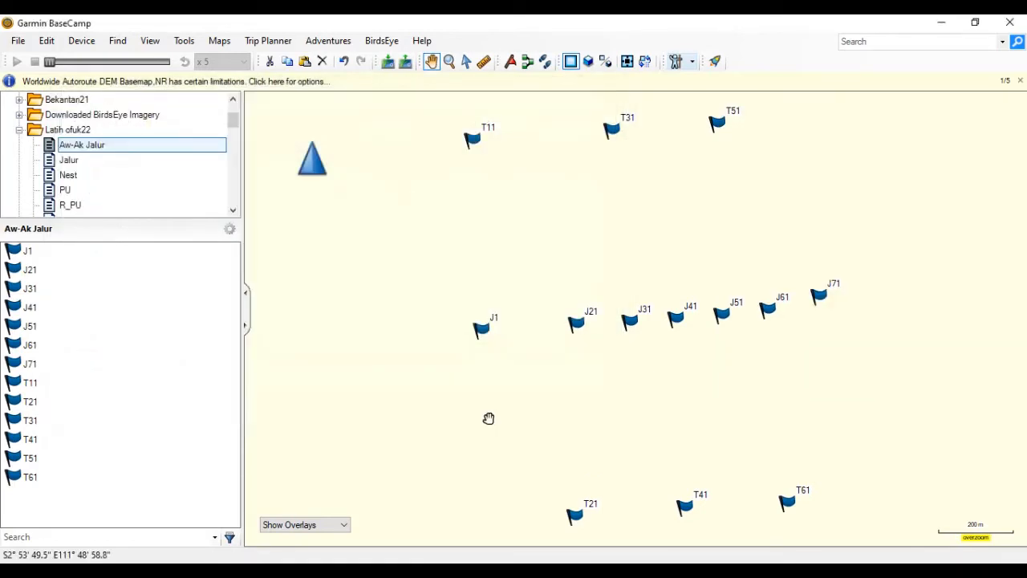
Step: Export the Nest list as a GPX file named Nest into the Latih22\GPX folder
left_click(68, 175)
left_click(19, 40)
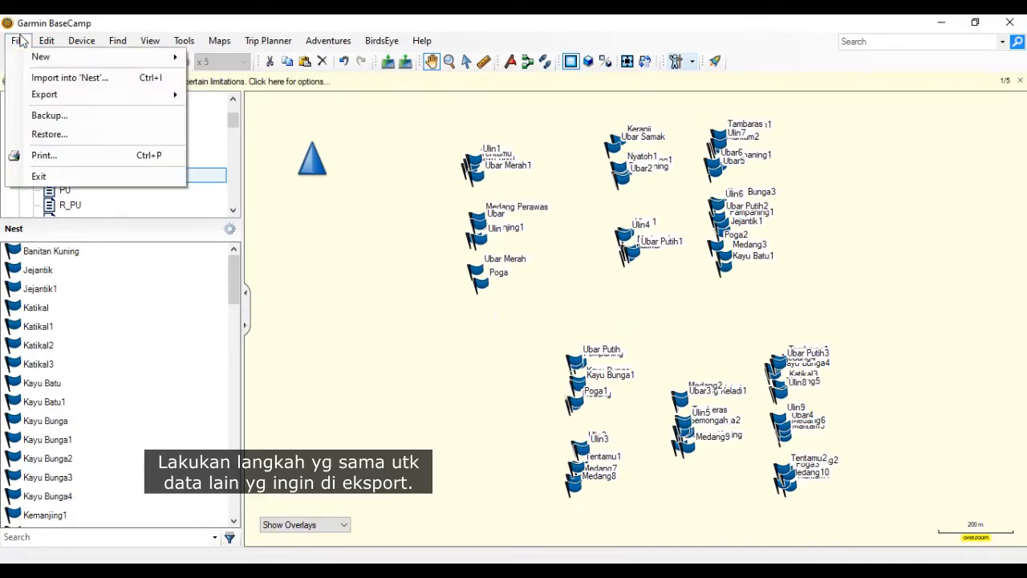
mouse_move(48, 94)
left_click(237, 94)
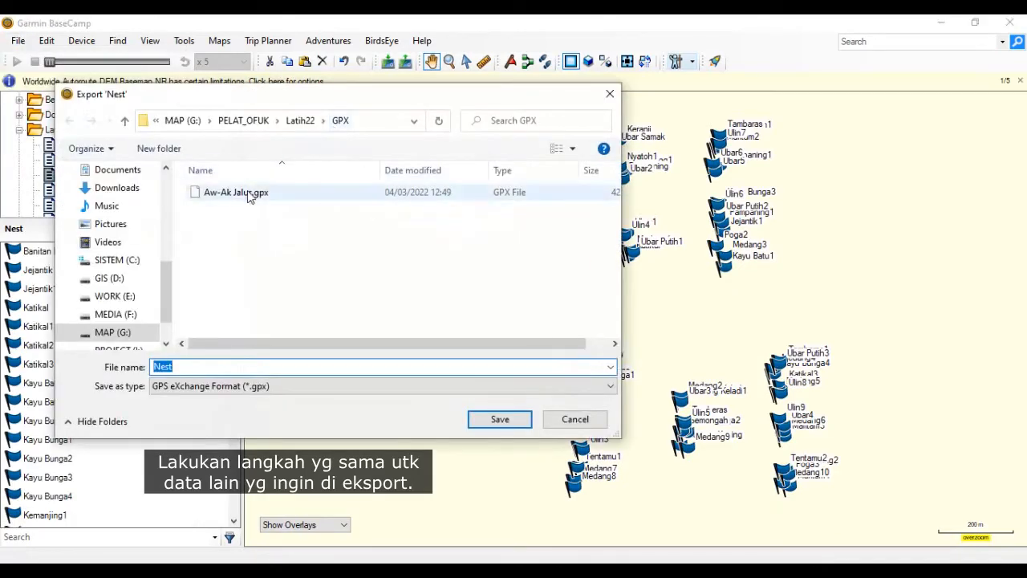
left_click(504, 419)
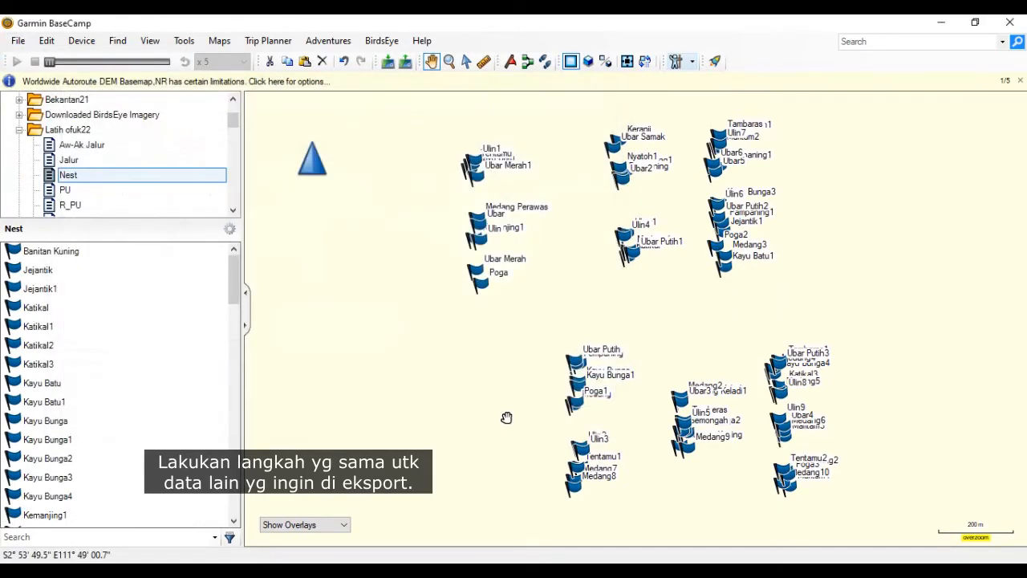
Step: Export the PU list as a GPX file named PU into the Latih22\GPX folder
scroll(128, 166, "down", 1)
left_click(66, 145)
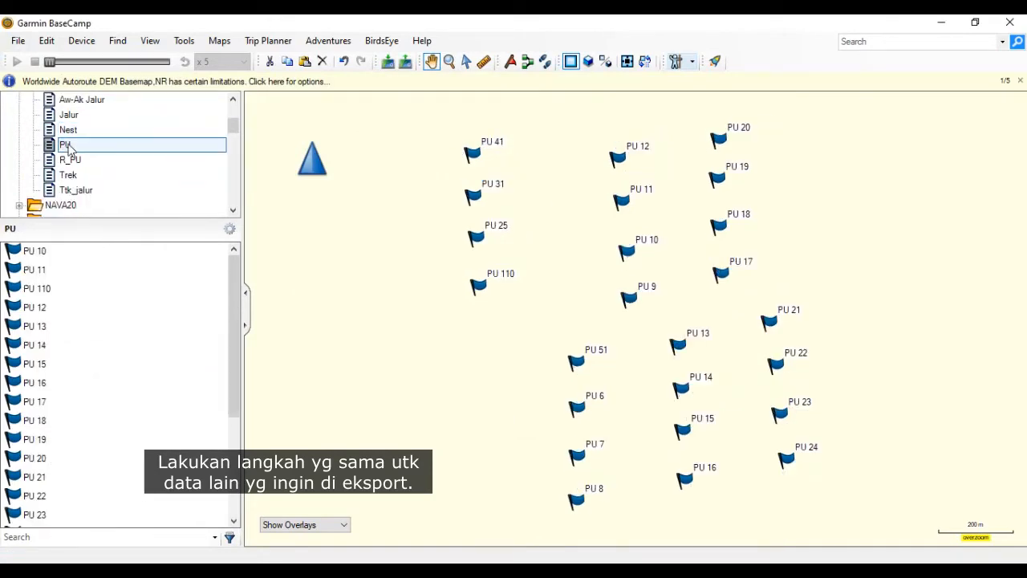
left_click(17, 41)
mouse_move(97, 95)
left_click(226, 97)
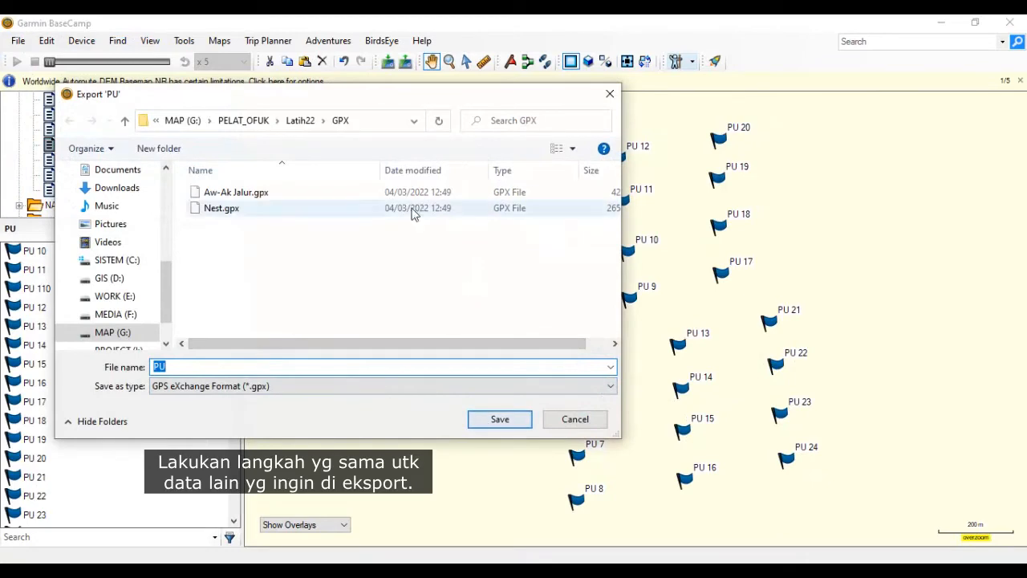
left_click(500, 419)
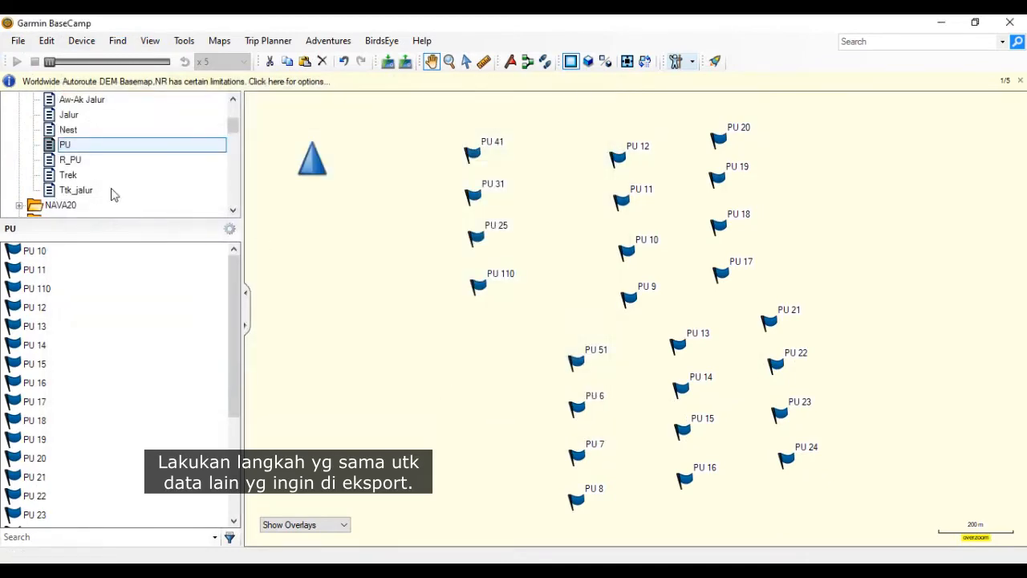
Step: Export the Trek list as a GPX file named Trek into the Latih22\GPX folder, and switch to ArcMap
left_click(96, 175)
left_click(18, 40)
mouse_move(36, 93)
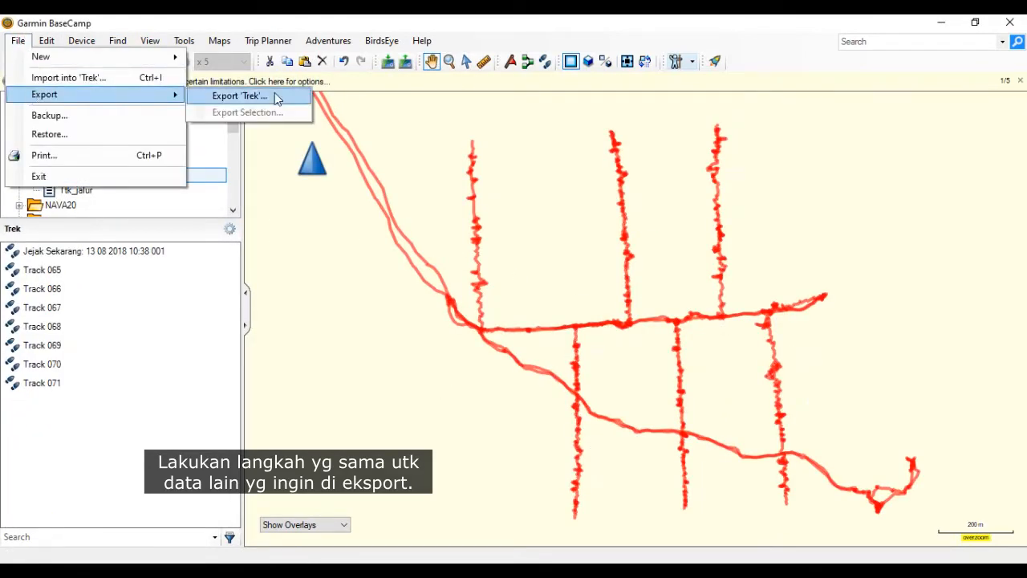
left_click(274, 94)
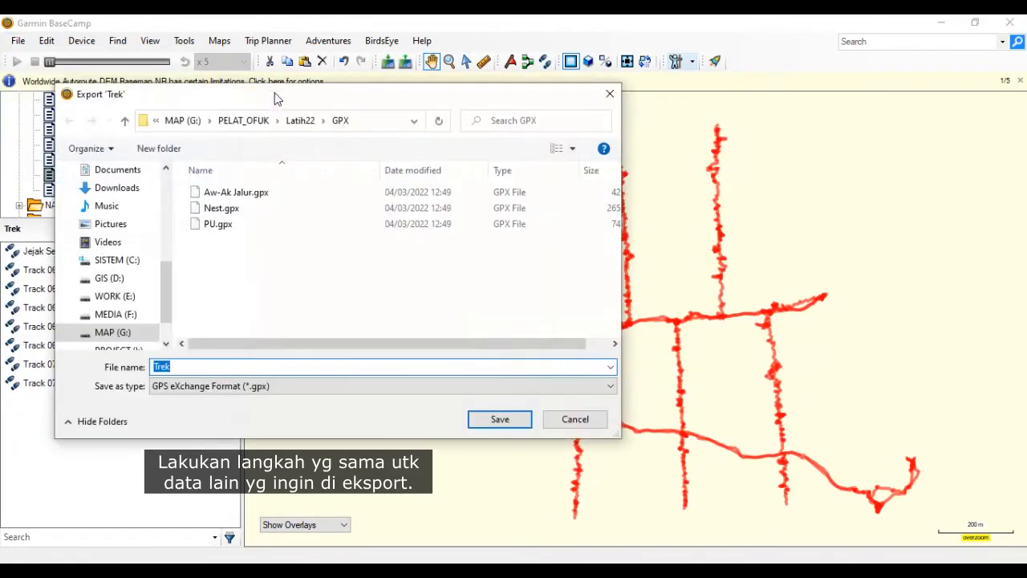
left_click(505, 420)
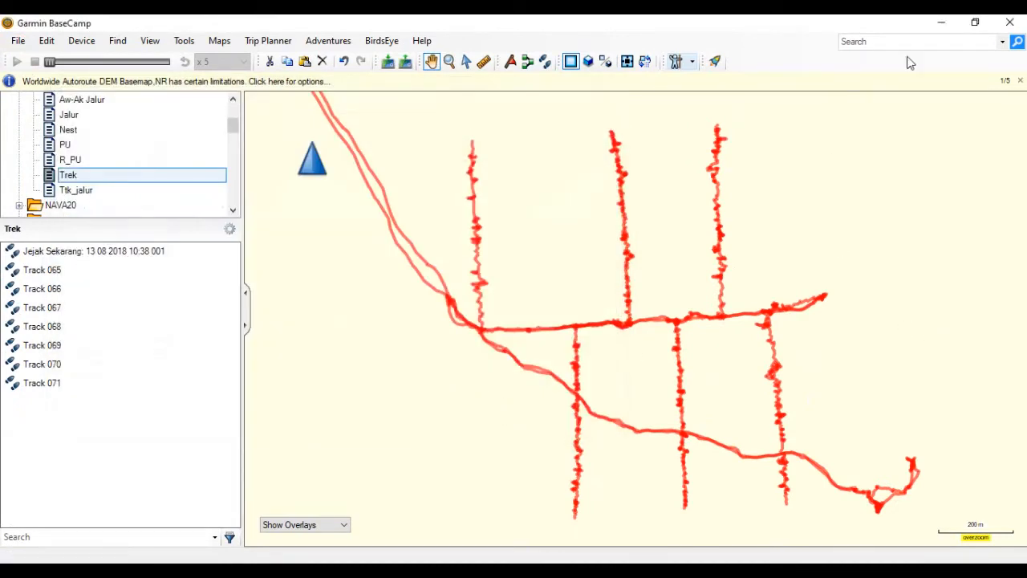
left_click(940, 24)
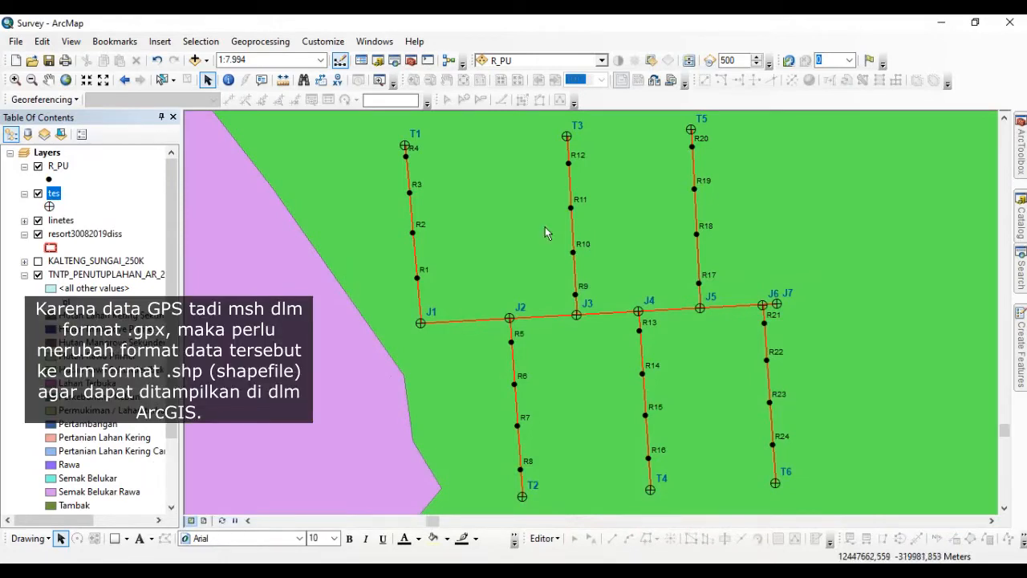
left_click(194, 61)
left_click(481, 196)
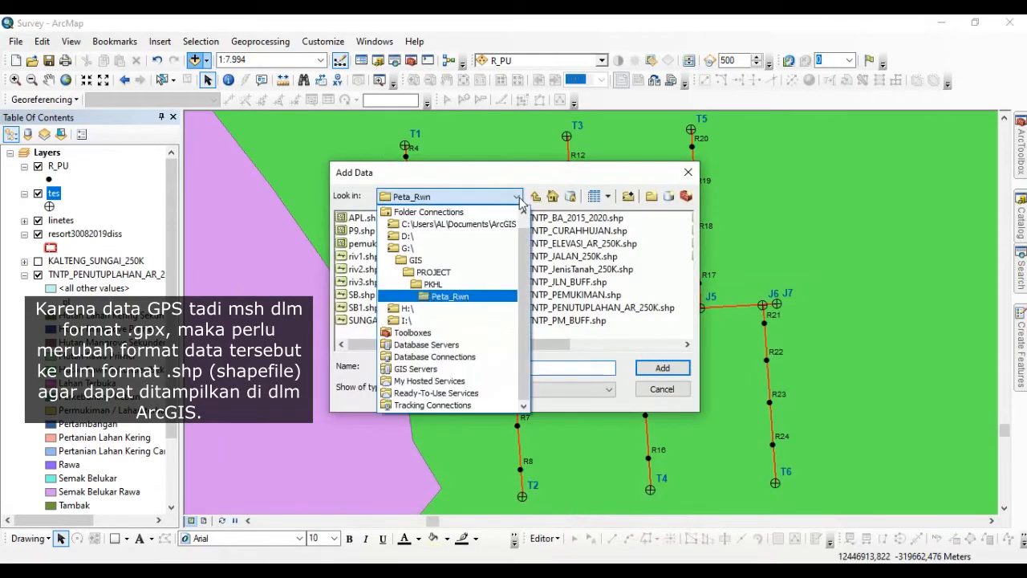
left_click(415, 260)
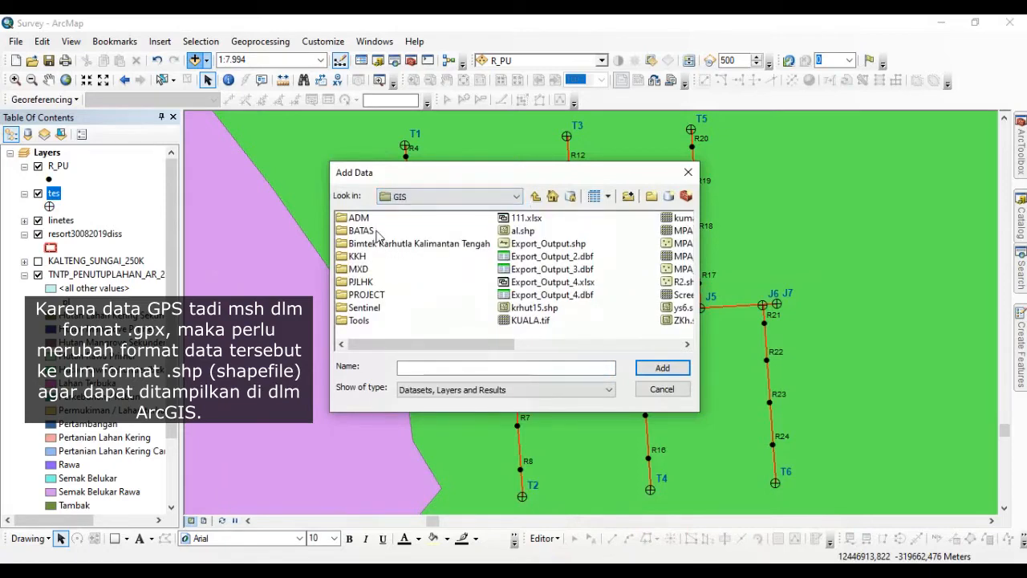
left_click(510, 196)
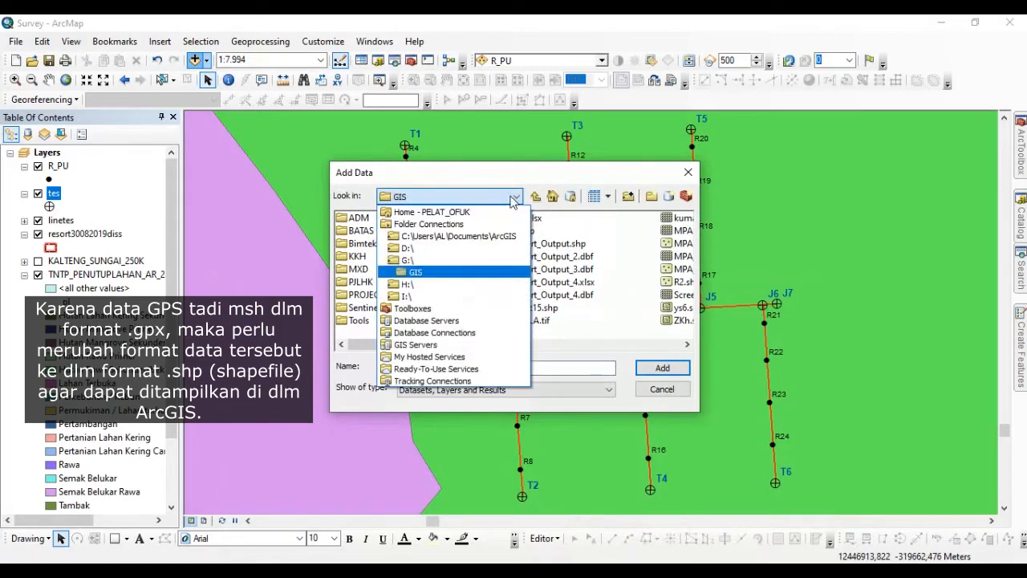
left_click(410, 261)
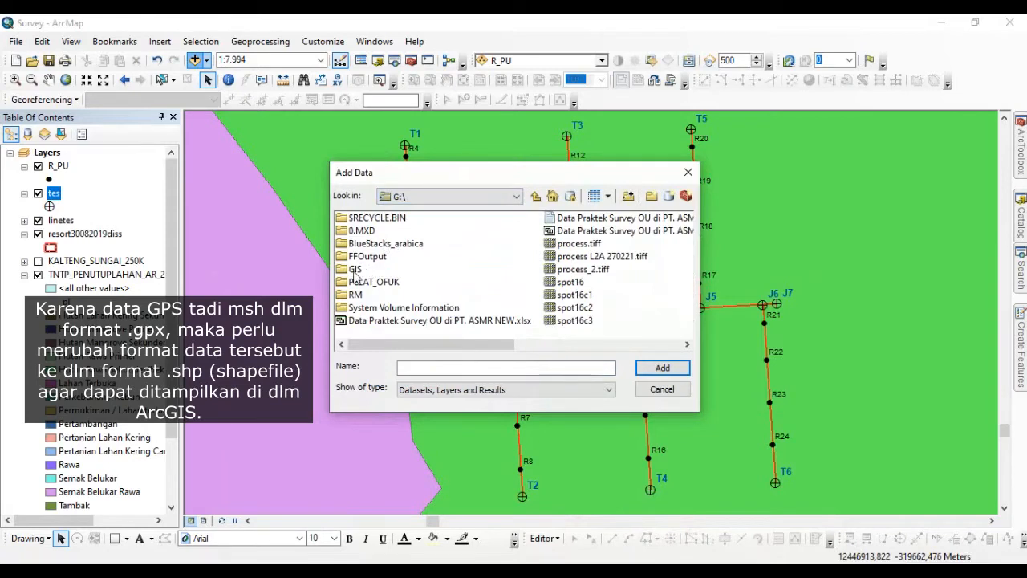
double_click(359, 283)
double_click(365, 285)
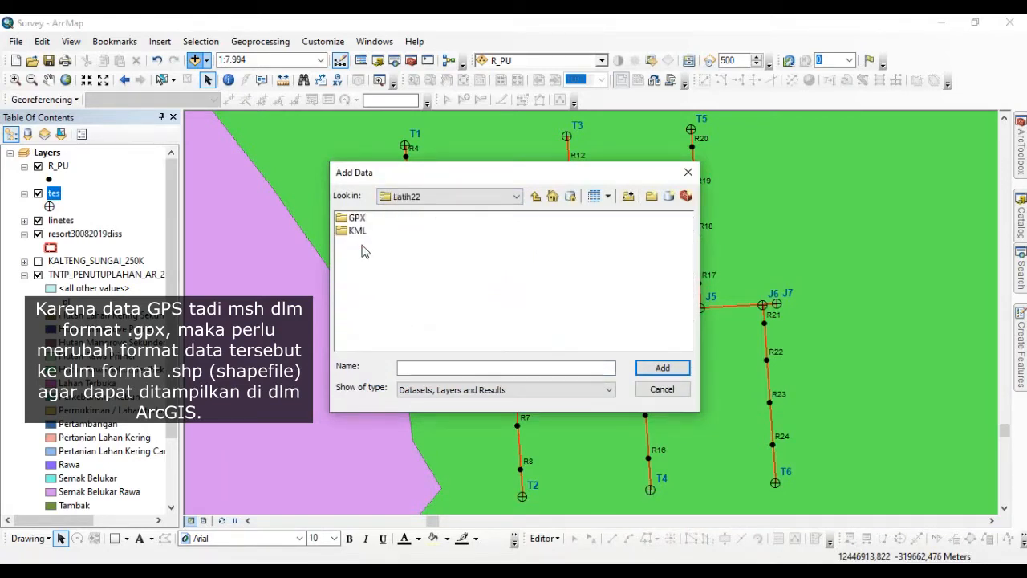
double_click(359, 217)
left_click(472, 390)
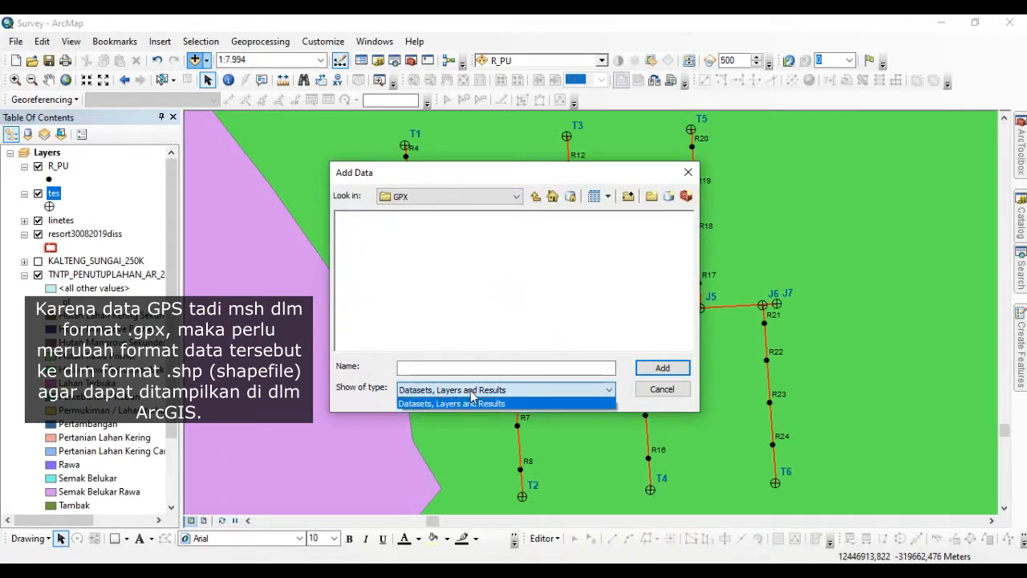
left_click(472, 394)
left_click(662, 389)
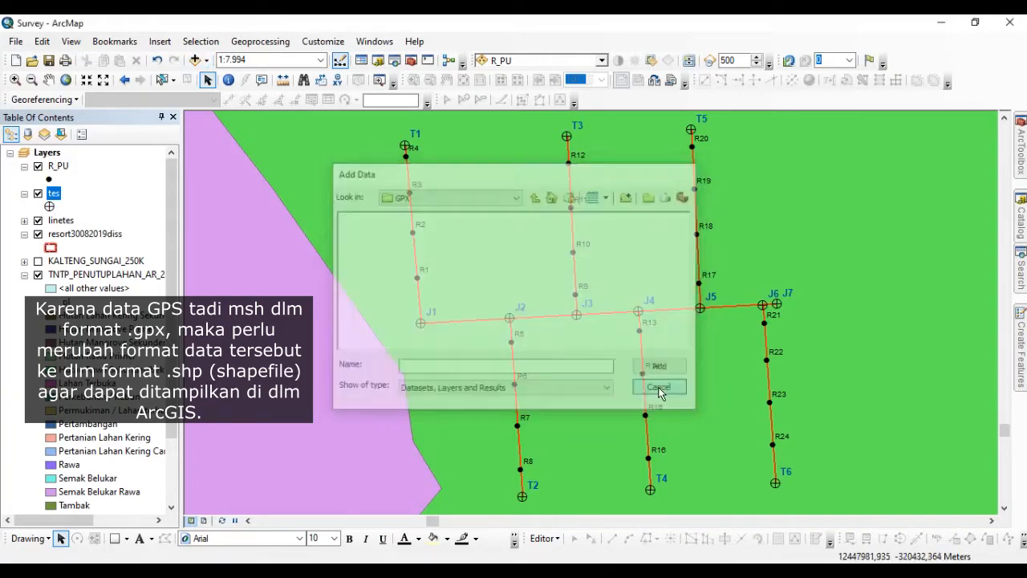
Step: Convert Aw-Ak Jalur.gpx from the Latih22\GPX folder with the GPX To Features conversion tool, keeping the default output feature class
left_click(1021, 161)
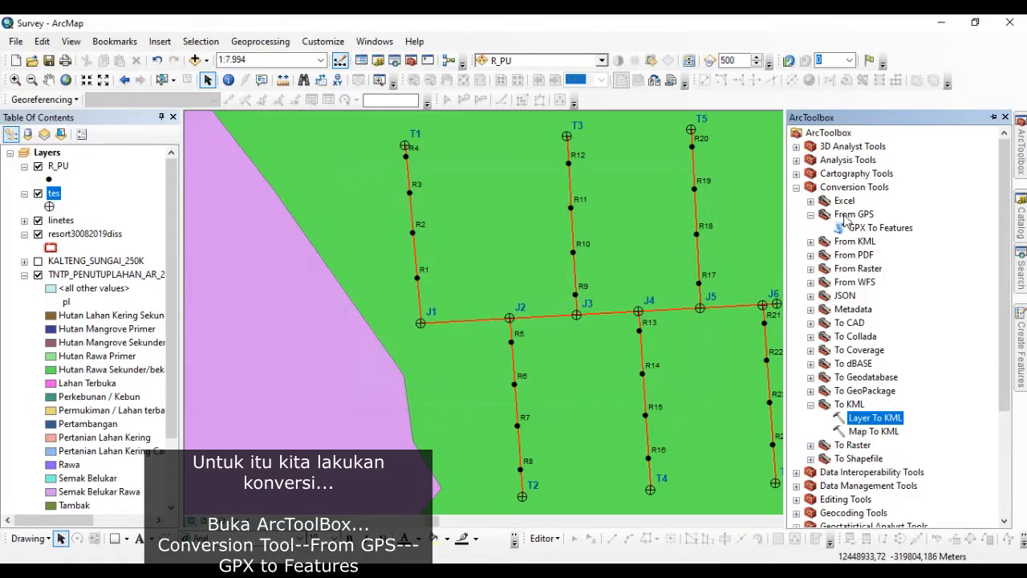
left_click(851, 187)
left_click(857, 215)
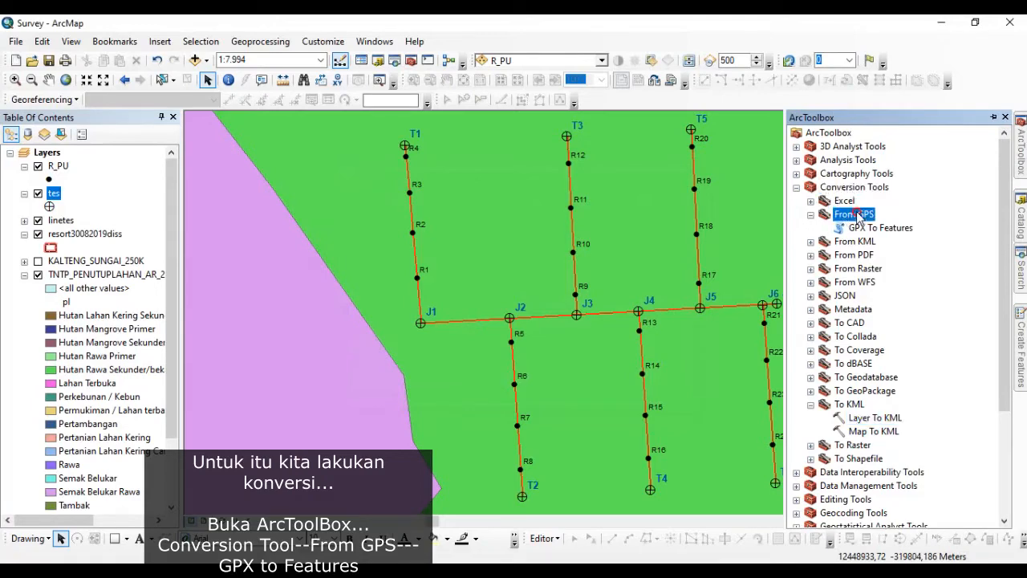
double_click(862, 228)
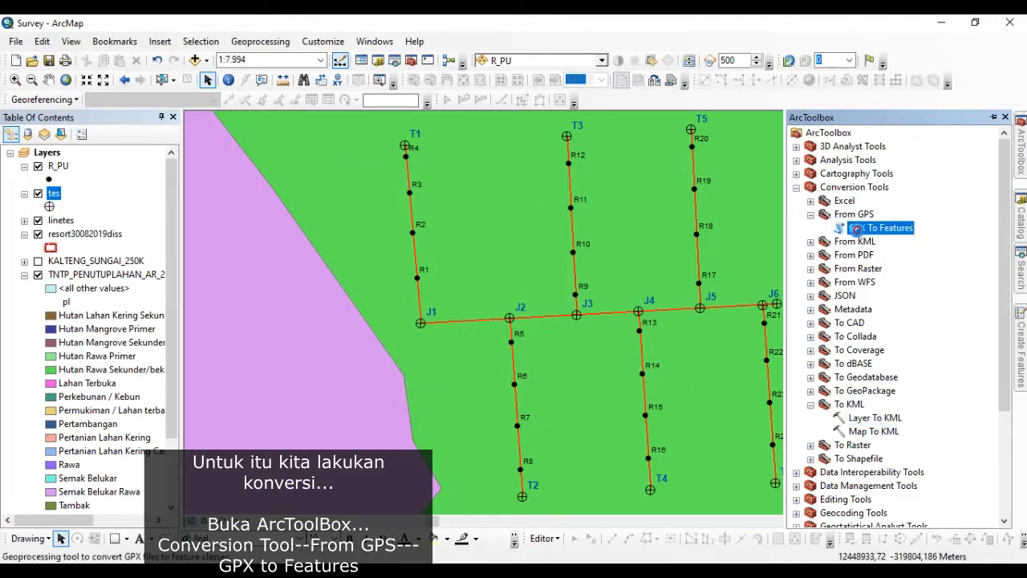
left_click(671, 145)
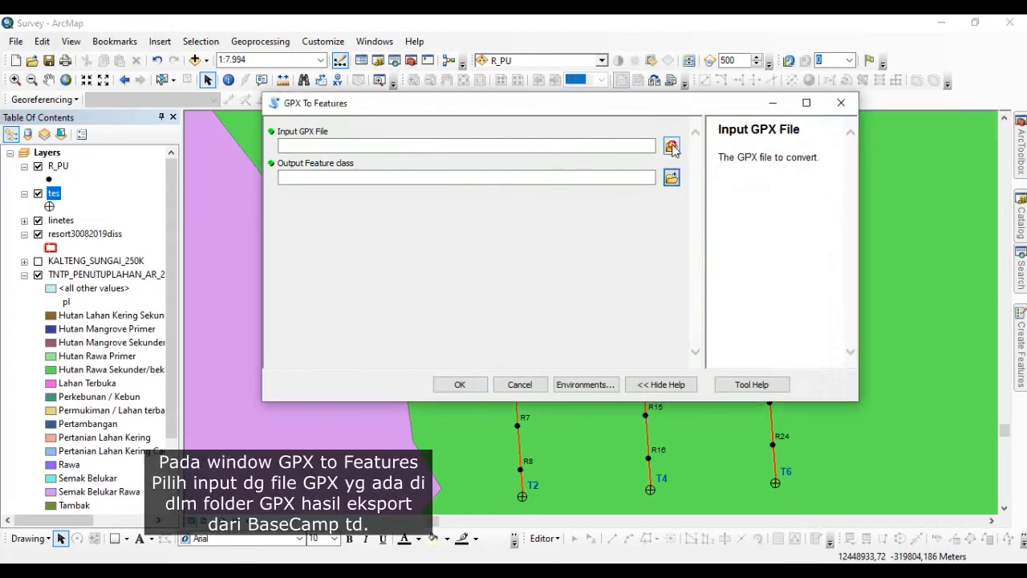
left_click(495, 174)
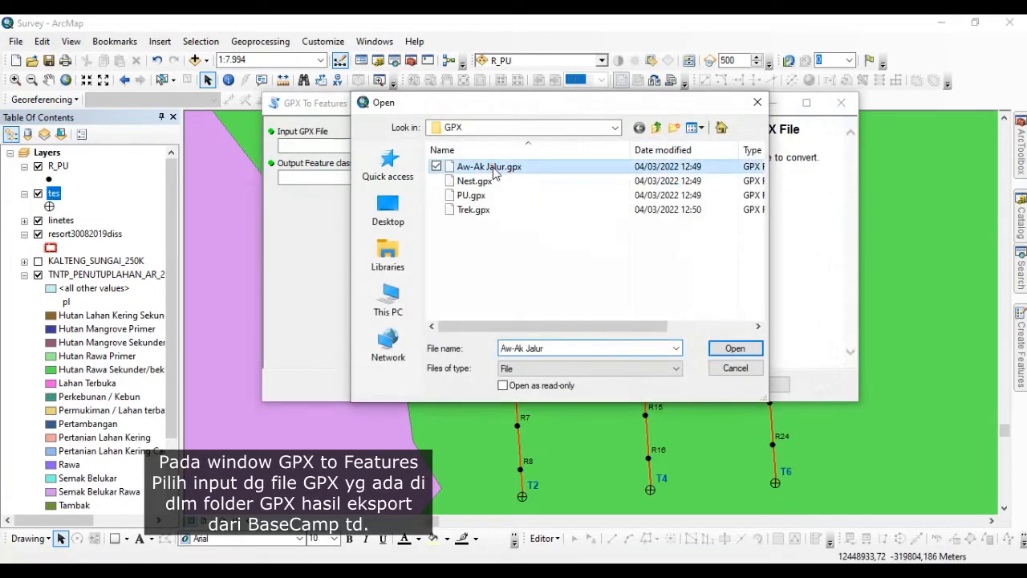
left_click(727, 351)
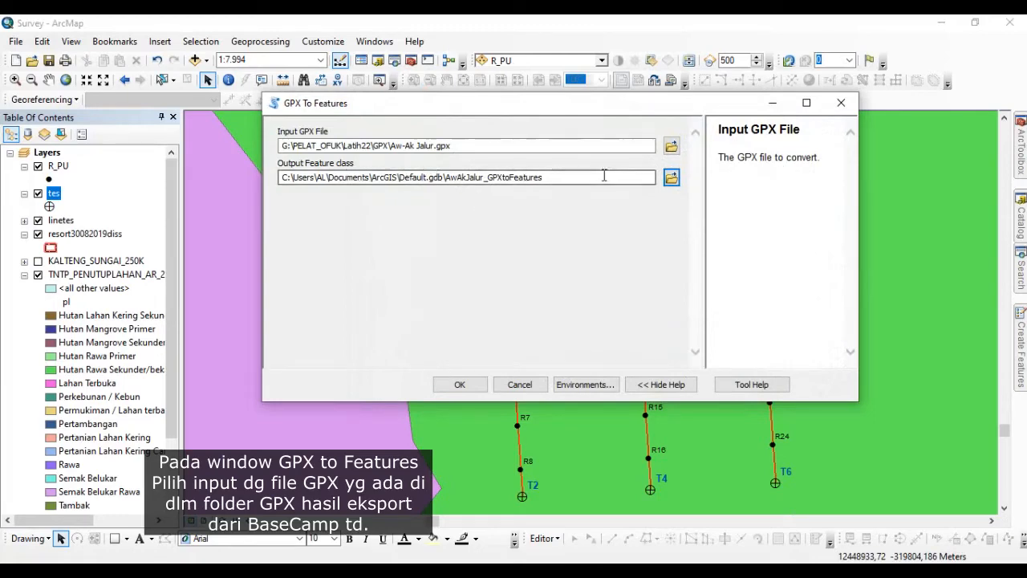
left_click(460, 385)
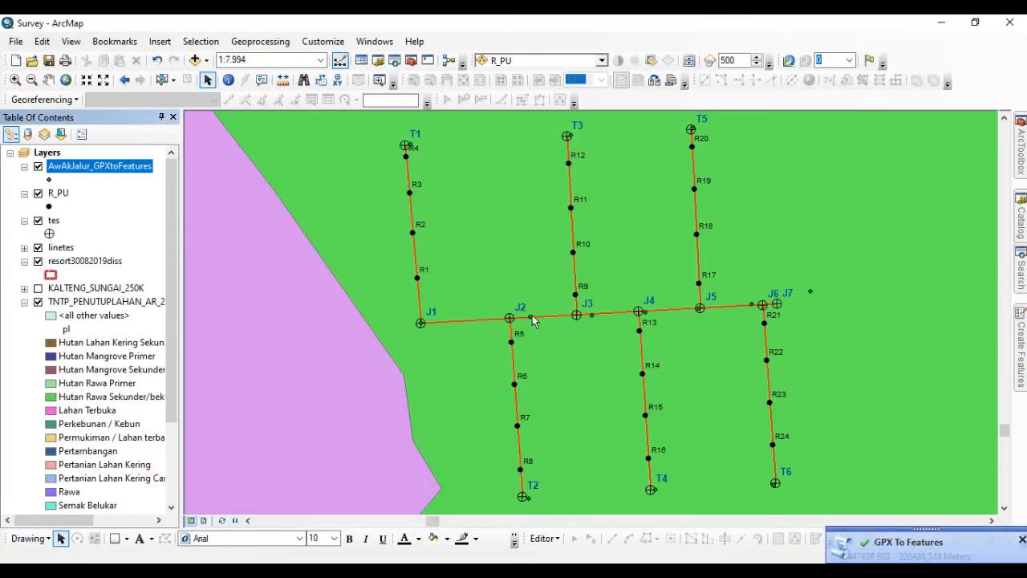
scroll(531, 318, "up", 3)
scroll(532, 319, "up", 1)
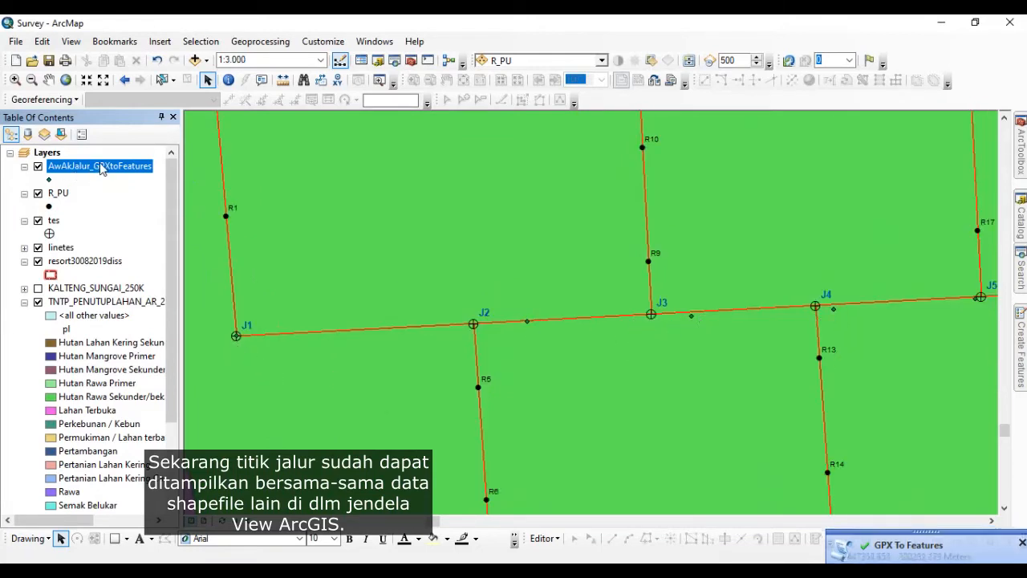
scroll(441, 353, "down", 2)
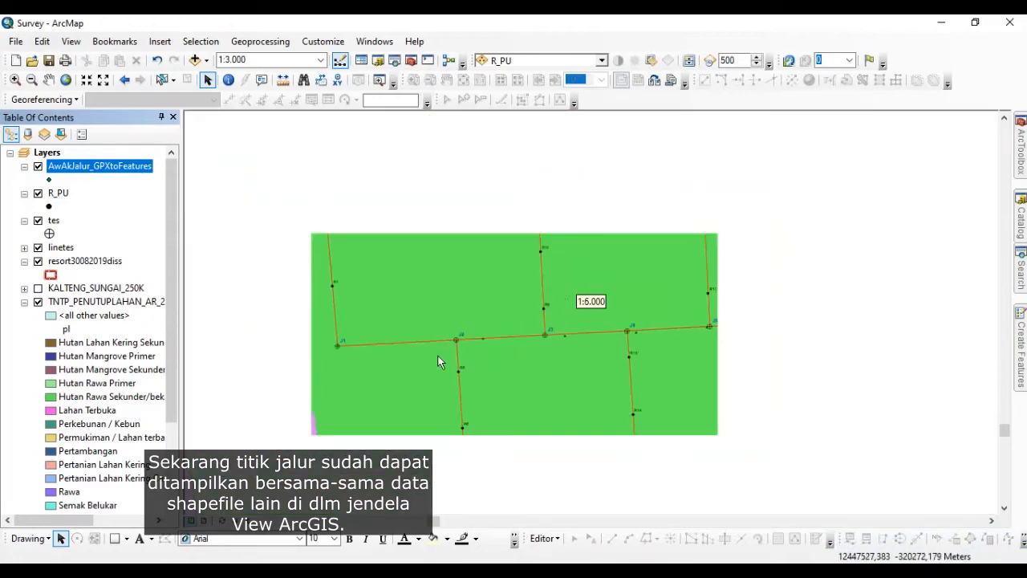
scroll(594, 386, "down", 1)
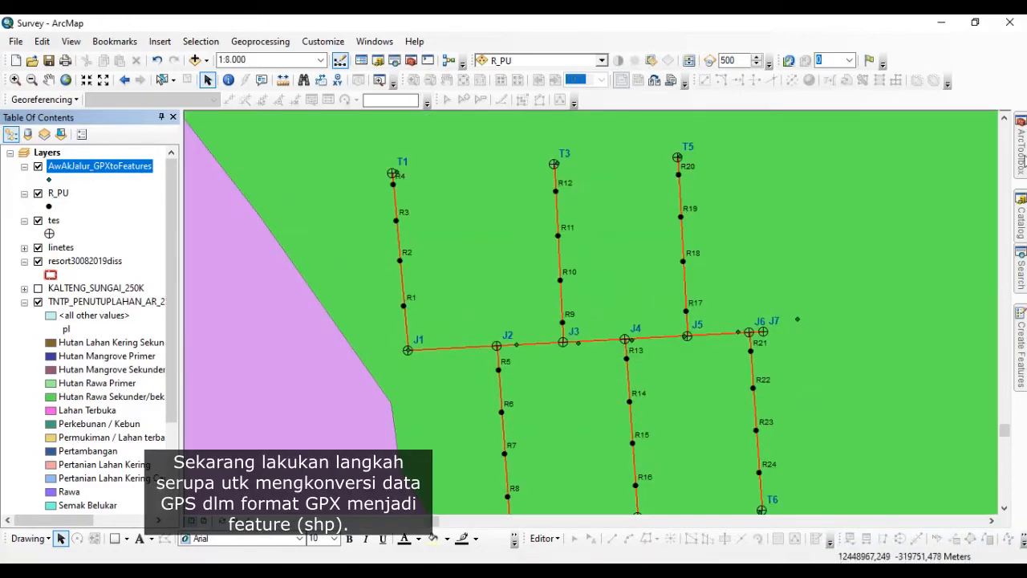
Step: Convert Nest.gpx to a feature class with GPX To Features, keeping the default output
mouse_move(1022, 157)
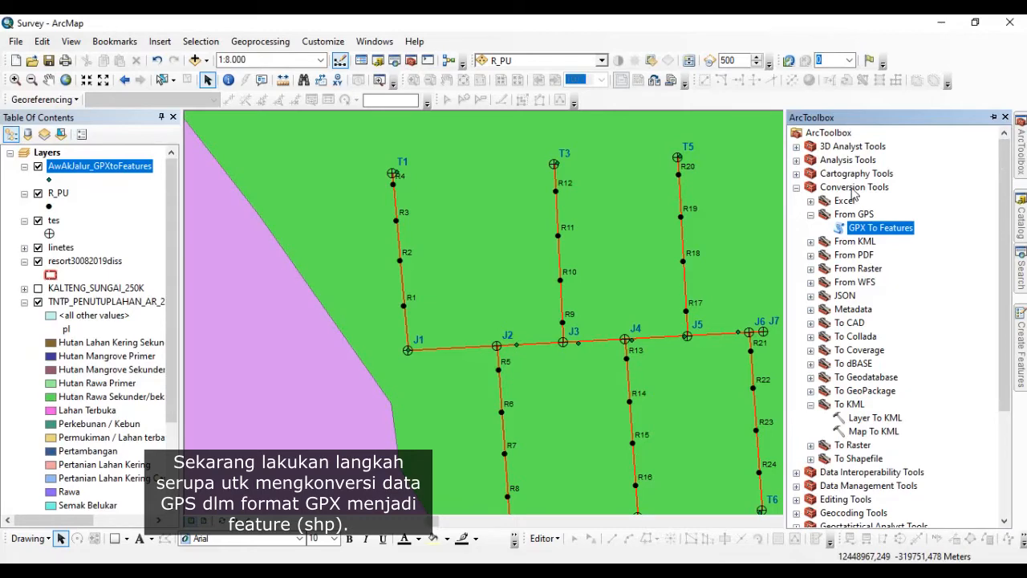
left_click(880, 230)
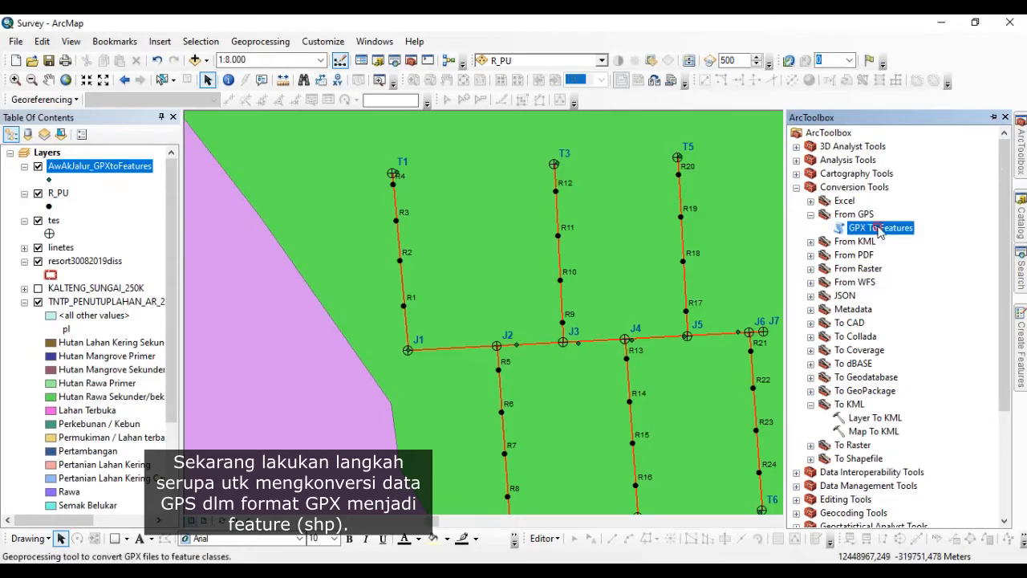
double_click(880, 229)
left_click(671, 143)
left_click(482, 183)
left_click(733, 346)
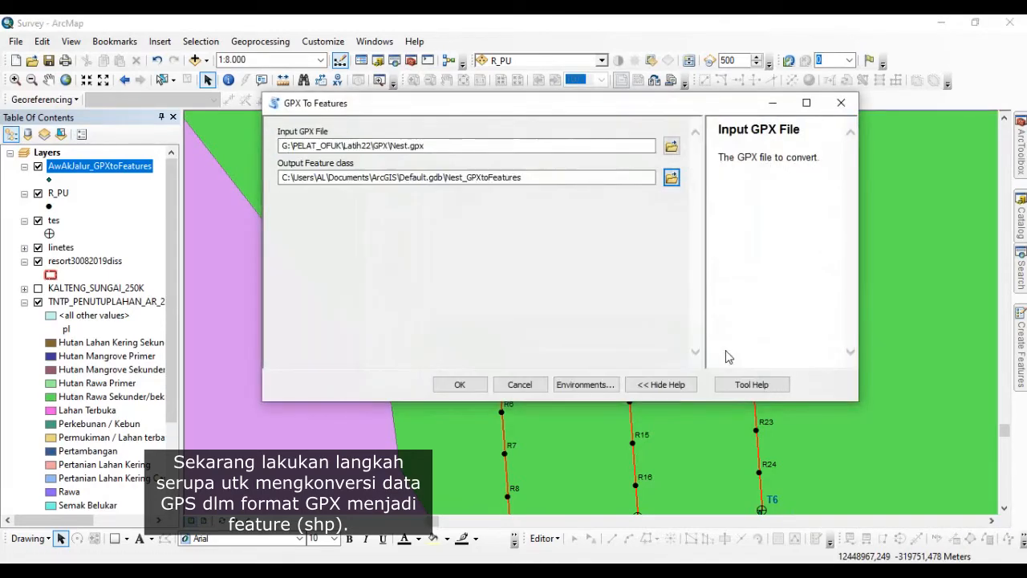
left_click(468, 384)
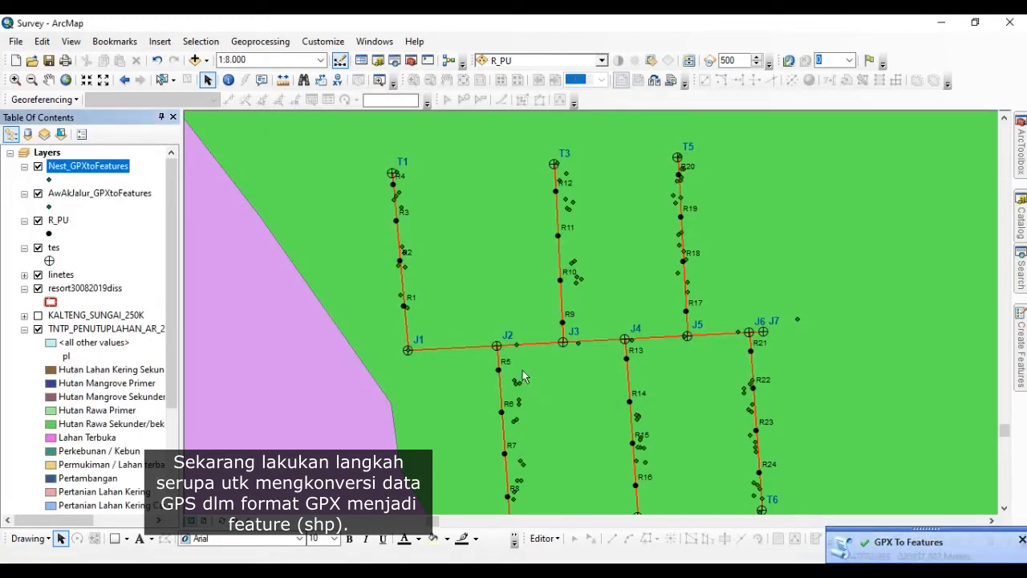
Step: Convert PU.gpx to a feature class with GPX To Features, keeping the default output
left_click(80, 194)
left_click(88, 167)
left_click(1021, 145)
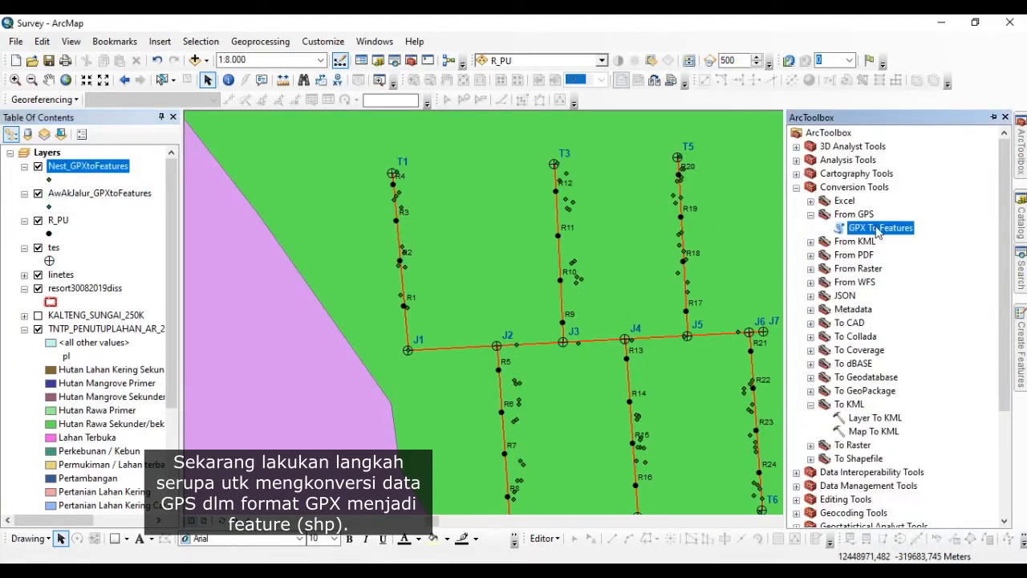
double_click(883, 228)
left_click(671, 146)
left_click(465, 195)
left_click(729, 349)
left_click(460, 385)
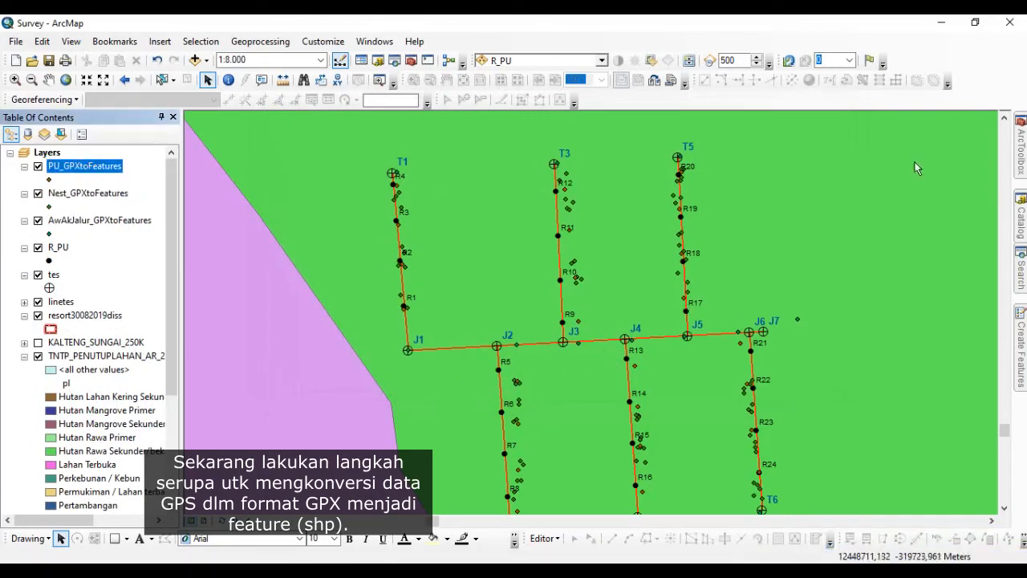
Step: Convert Trek.gpx to a feature class with GPX To Features, keeping the default output
mouse_move(1021, 154)
double_click(881, 228)
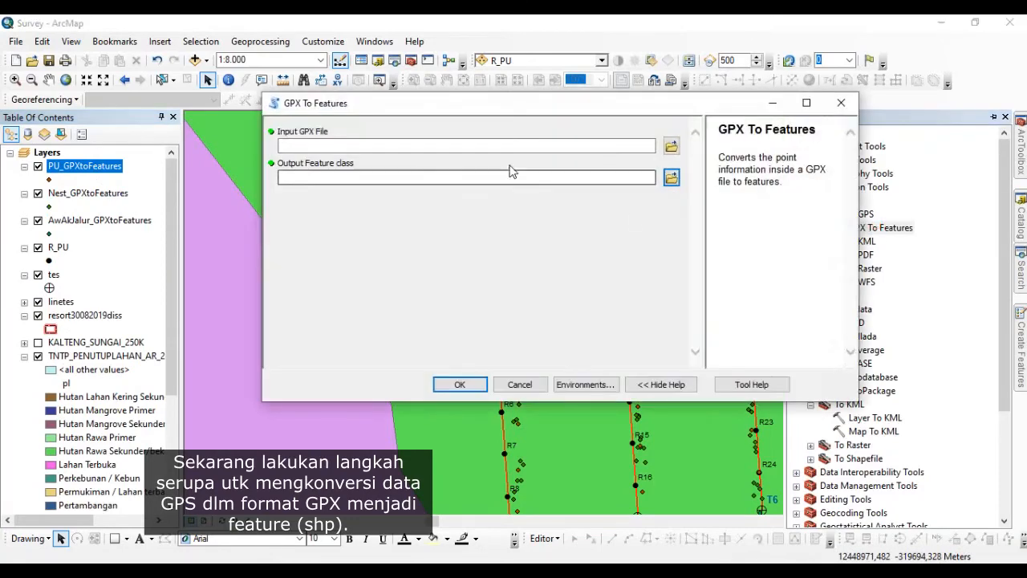
left_click(669, 142)
left_click(474, 210)
left_click(731, 349)
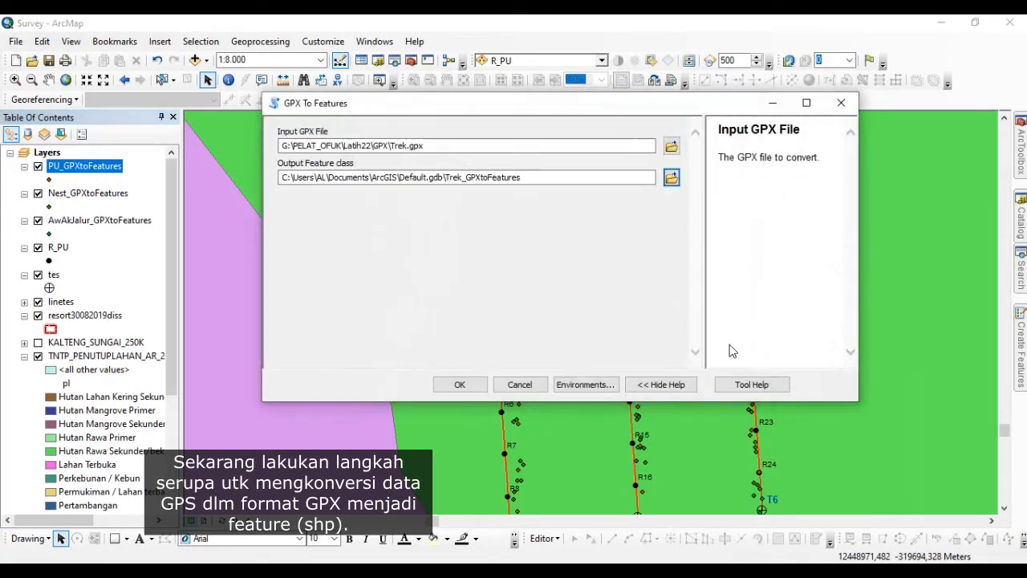
left_click(463, 386)
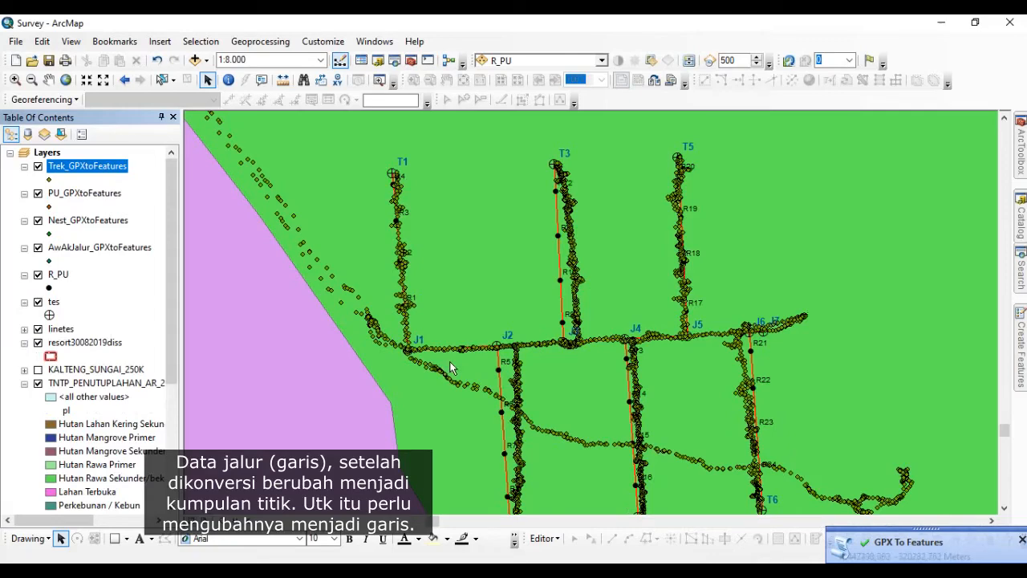
Step: Search the geoprocessing tools for "point to line" and open the Points To Line (Data Management) tool
scroll(418, 351, "up", 2)
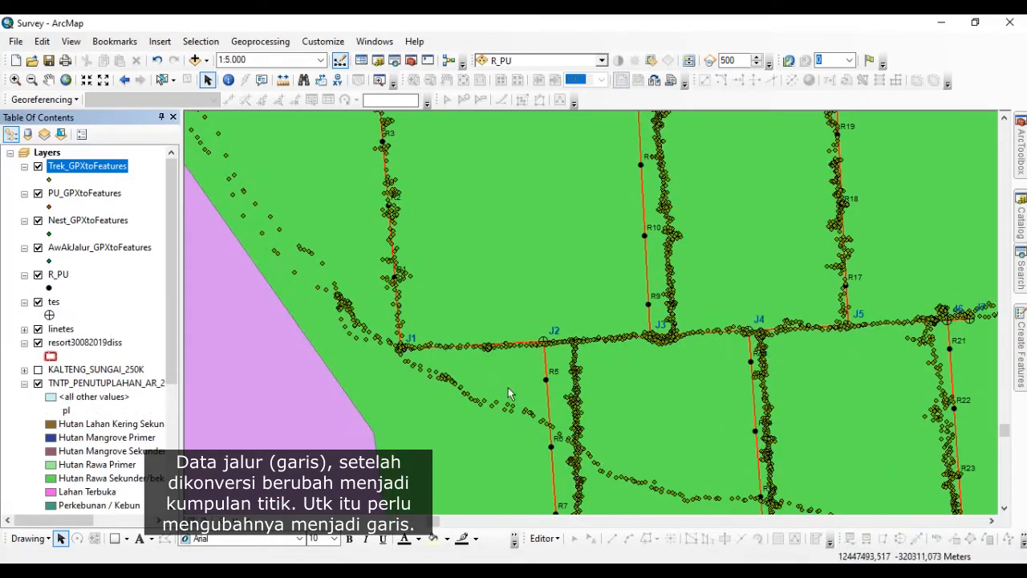
scroll(421, 255, "down", 3)
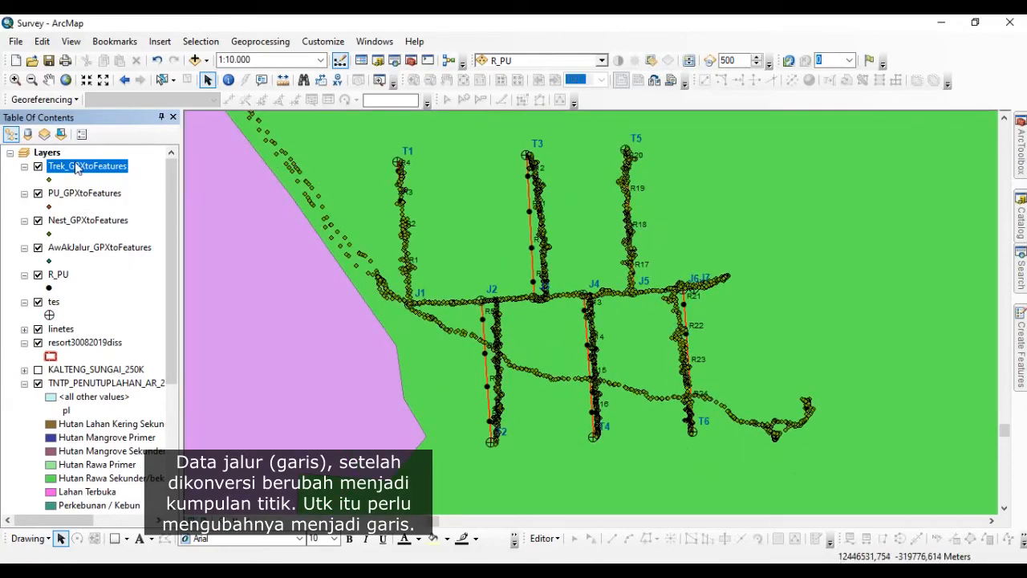
left_click(1021, 273)
left_click(927, 173)
left_click_drag(857, 171, 769, 178)
type("point to line")
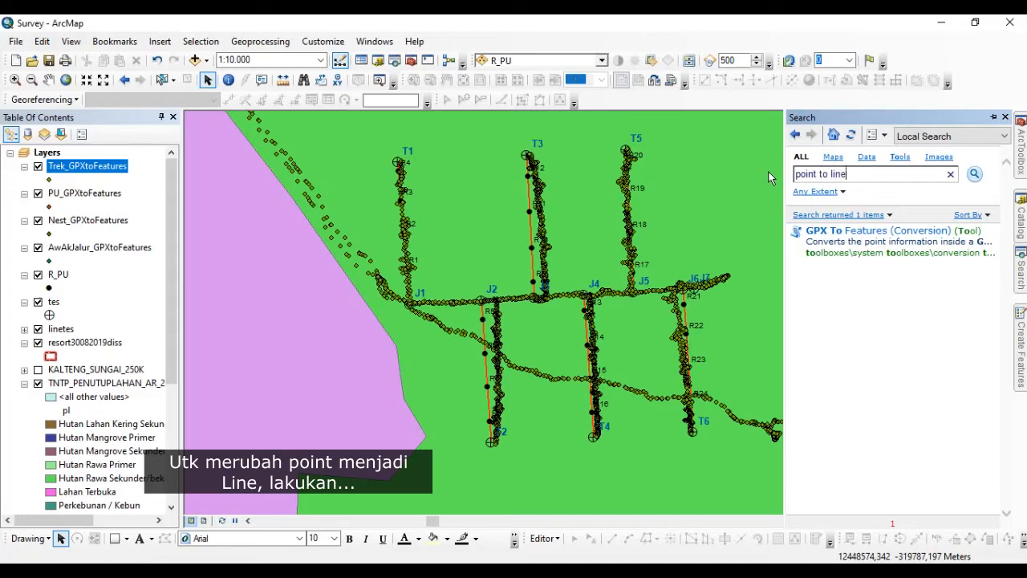
key("Return")
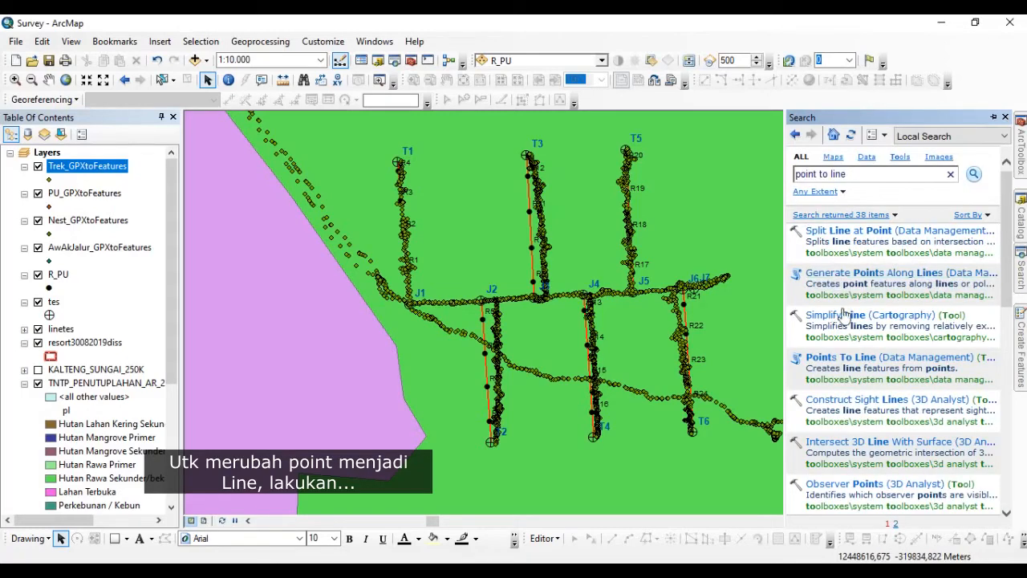
left_click(824, 358)
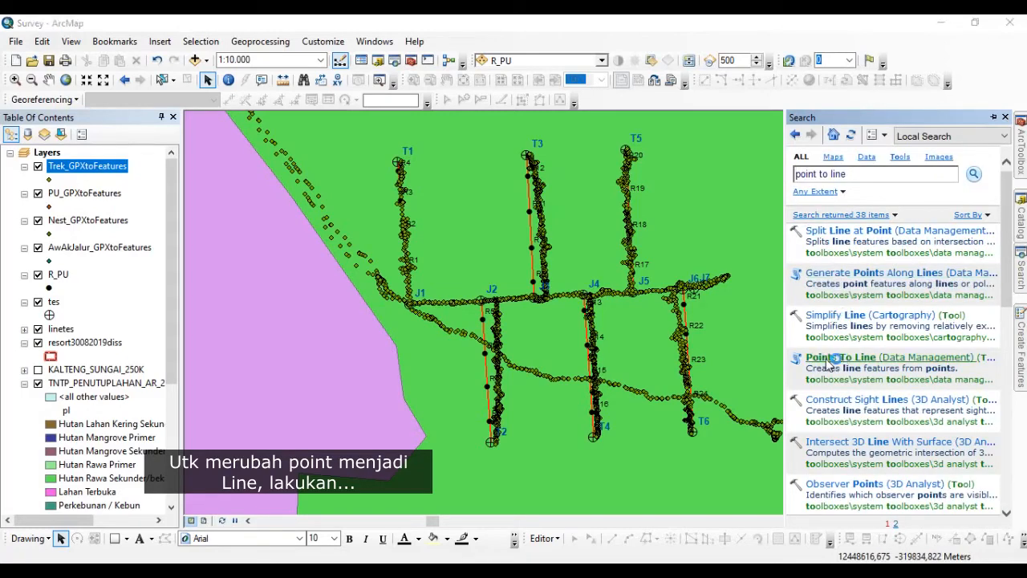
Step: Convert the Trek_GPXtoFeatures points to a line feature class, keeping the default output and leaving the optional fields empty
left_click(649, 147)
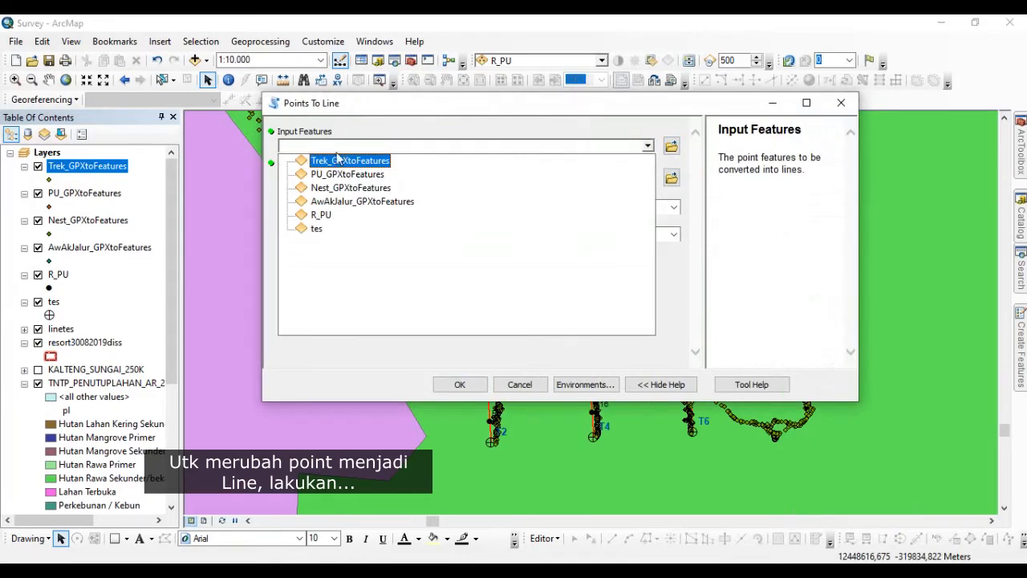
left_click(345, 163)
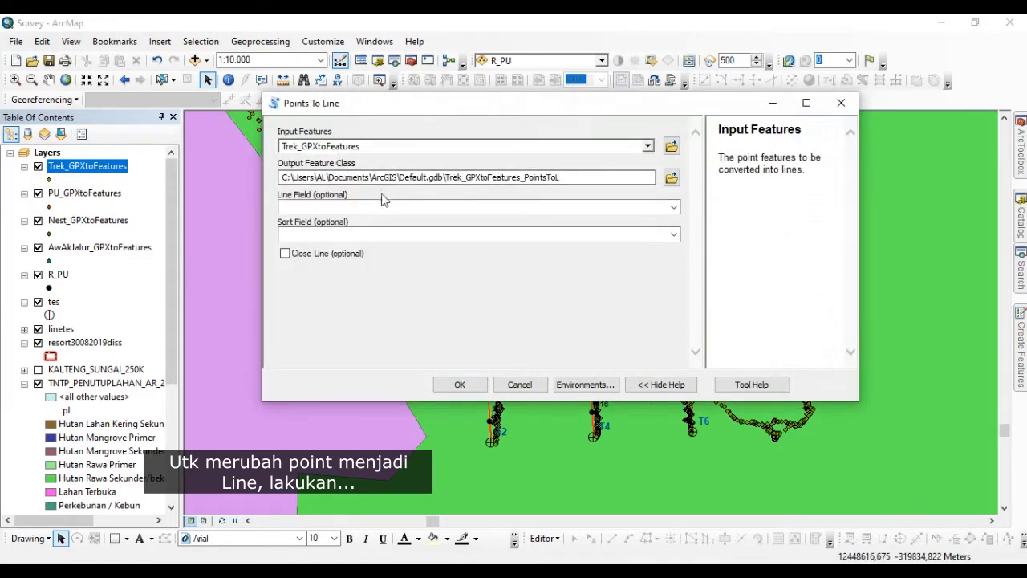
left_click(460, 384)
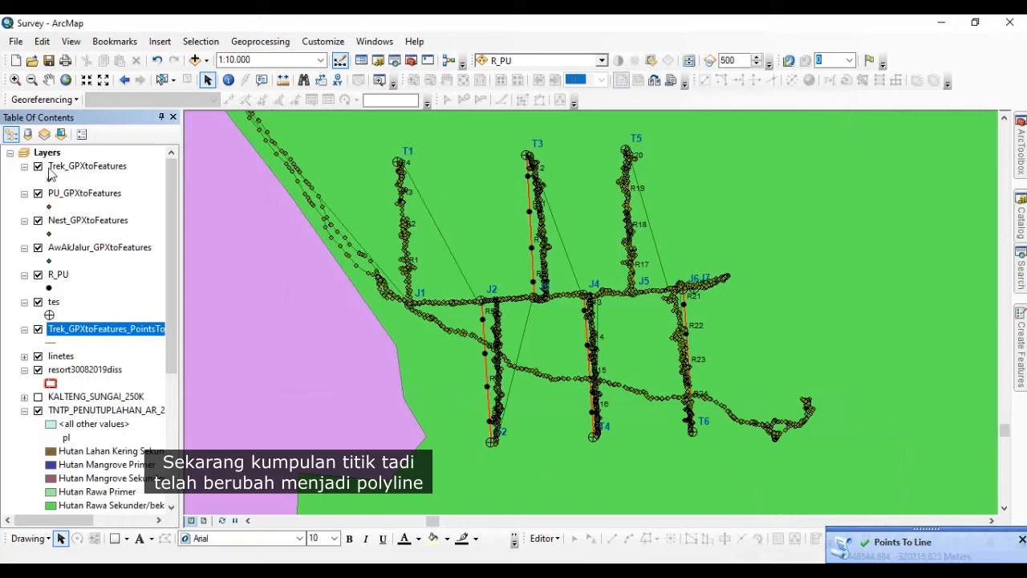
Step: Hide the Trek_GPXtoFeatures, linetes, R_PU and tes layers on the map
left_click(38, 166)
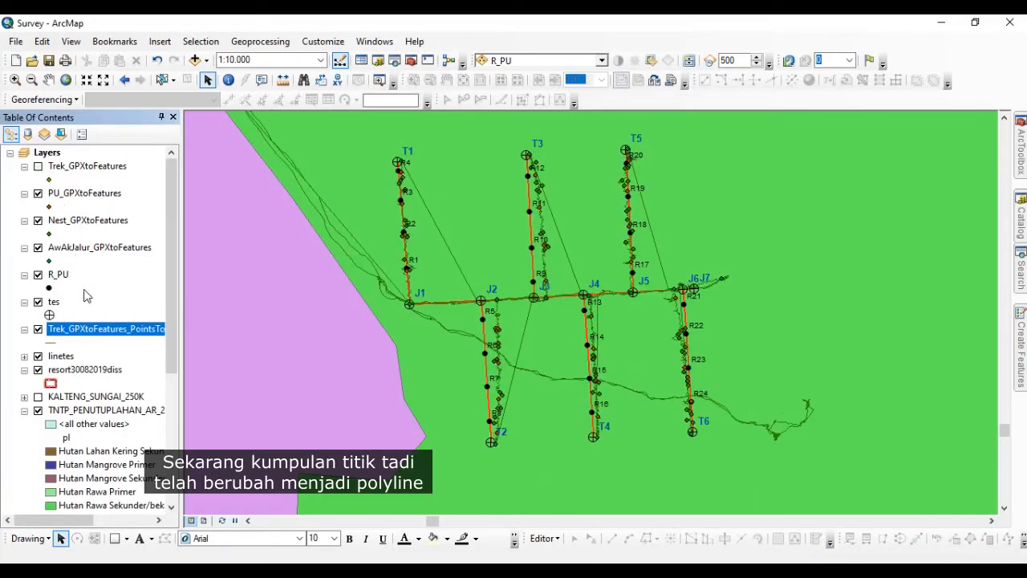
scroll(87, 295, "down", 1)
left_click(38, 316)
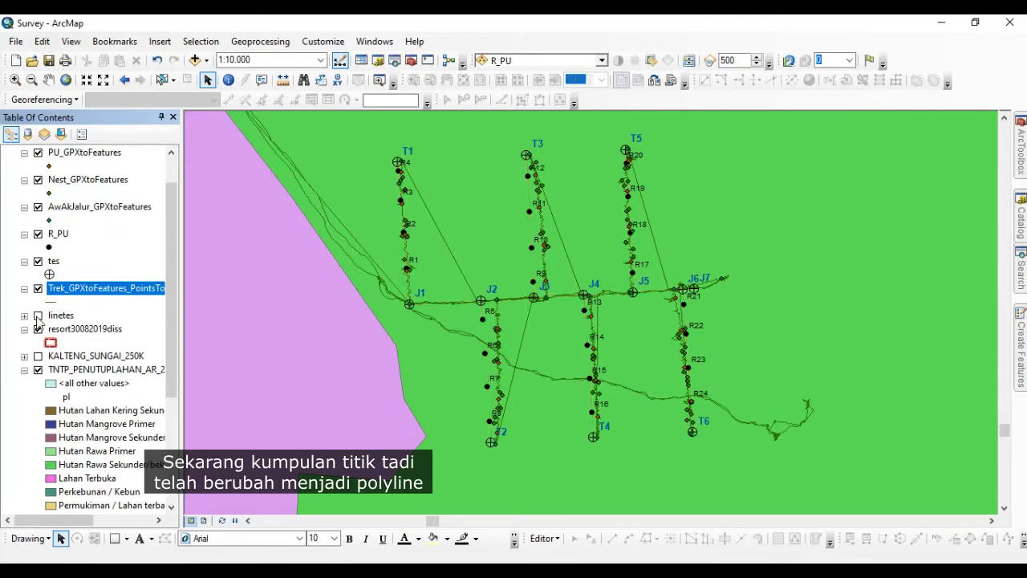
left_click(38, 234)
left_click(38, 261)
scroll(471, 251, "down", 1)
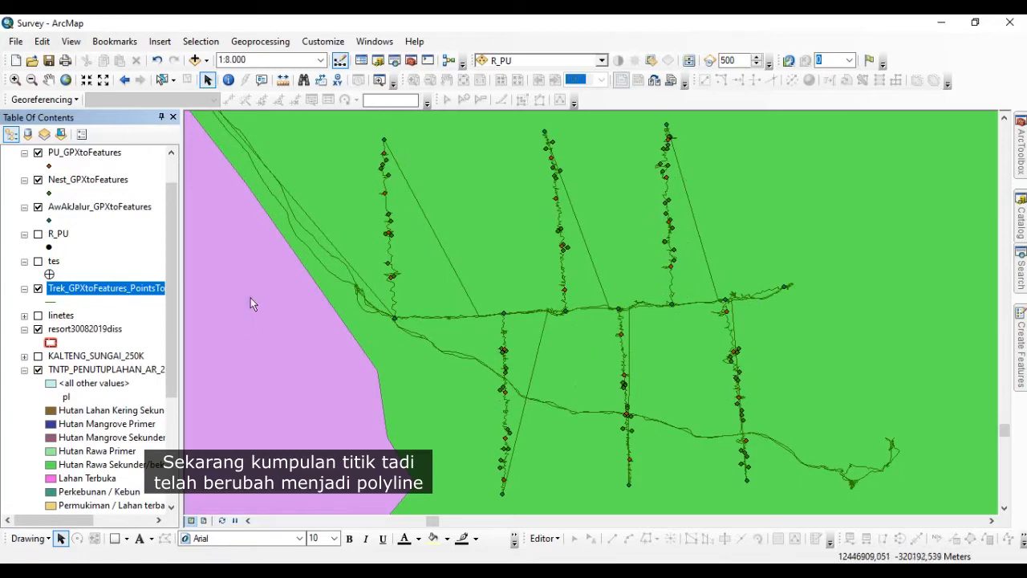
left_click(78, 291)
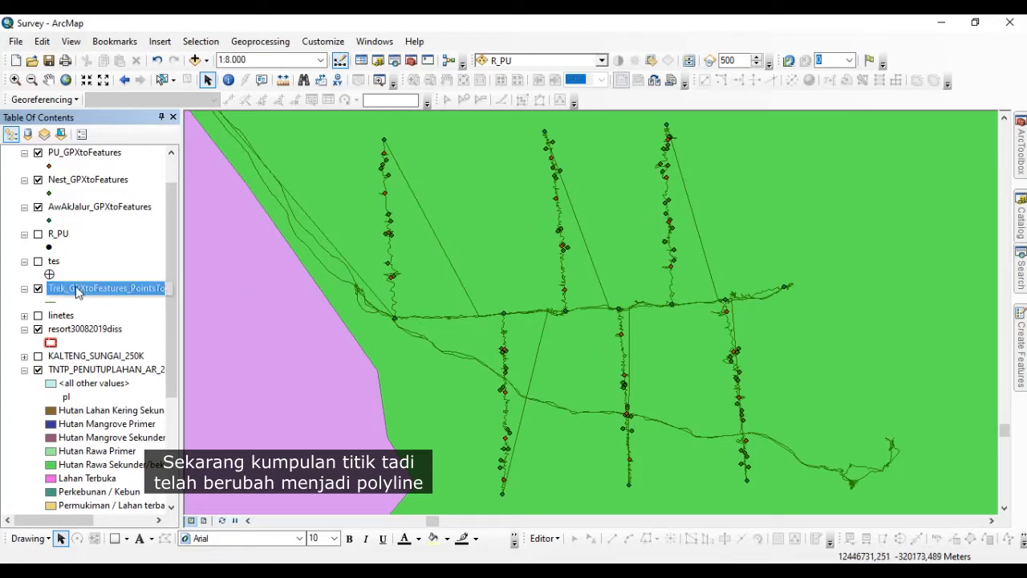
left_click(75, 210)
left_click(74, 183)
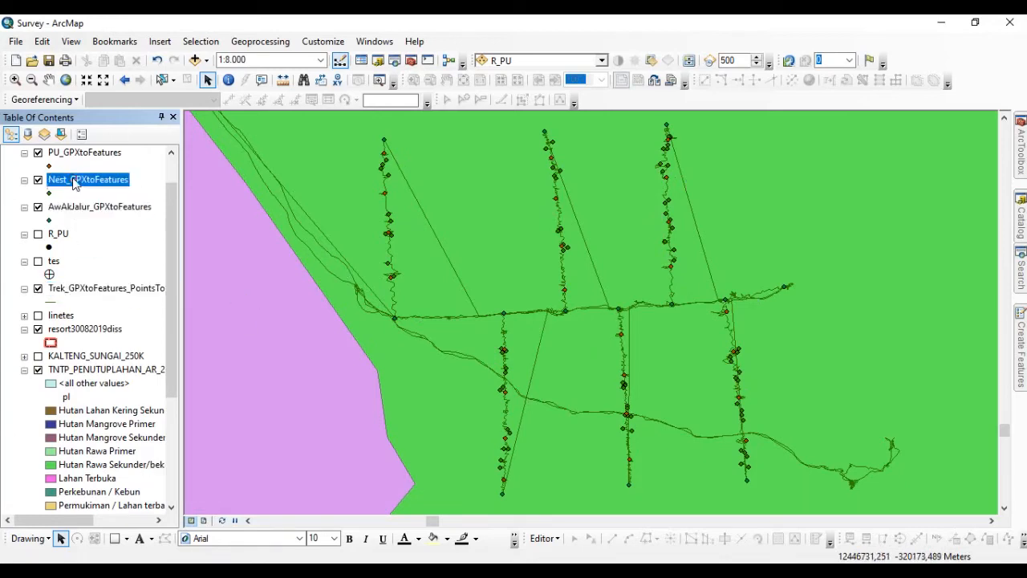
left_click(90, 157)
scroll(97, 202, "up", 1)
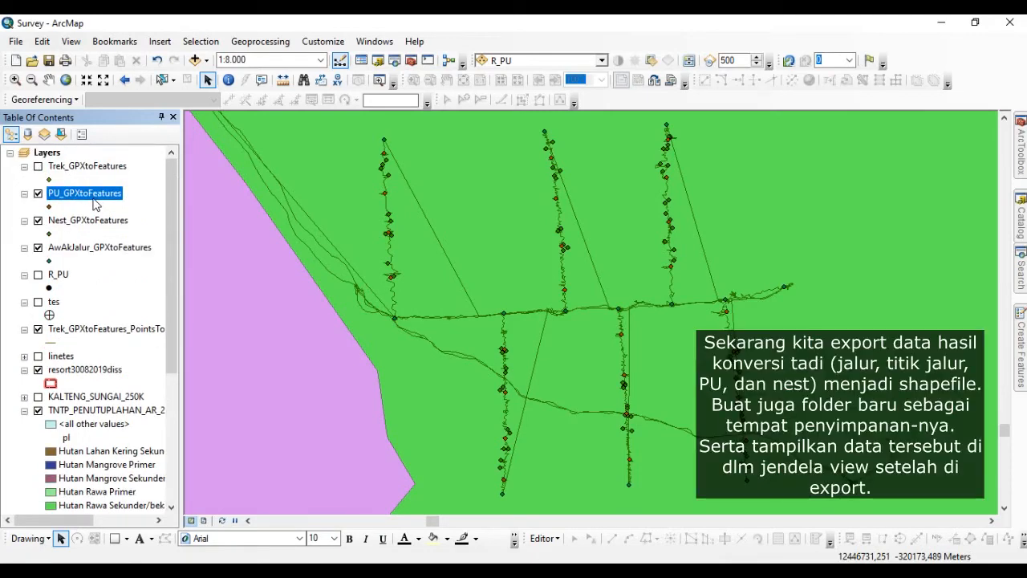
Step: Start exporting the data of the Trek_GPXtoFeatures_PointsToL layer and browse to G:\PELAT_OFUK\Latih22 as the output location
left_click(73, 336)
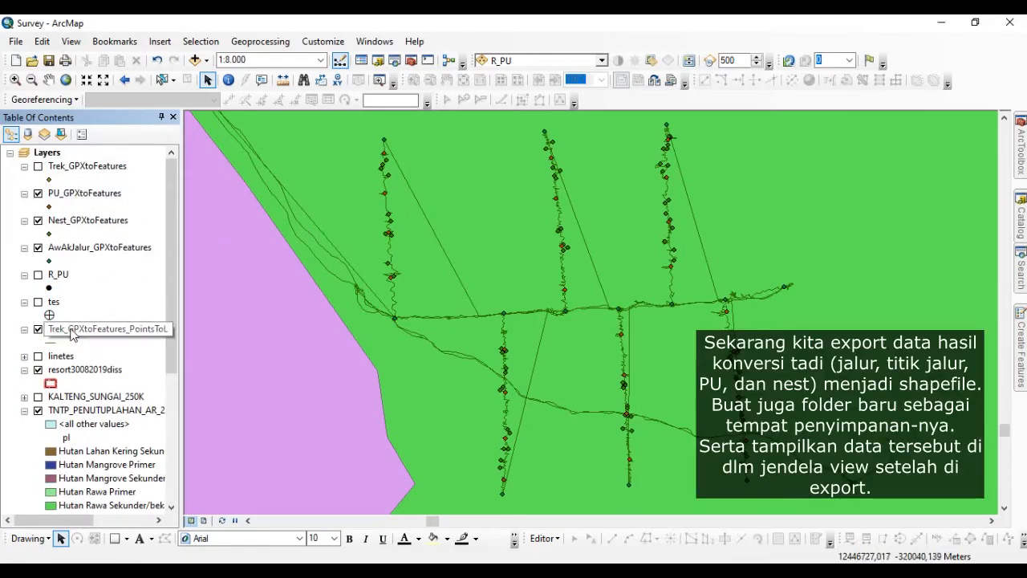
right_click(110, 335)
mouse_move(213, 279)
left_click(365, 292)
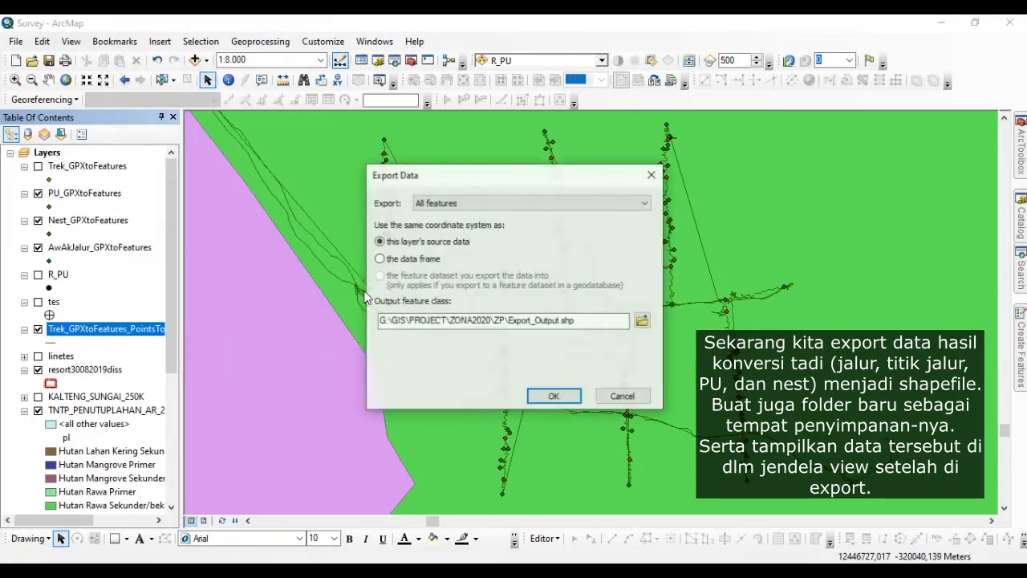
left_click(649, 321)
left_click(516, 197)
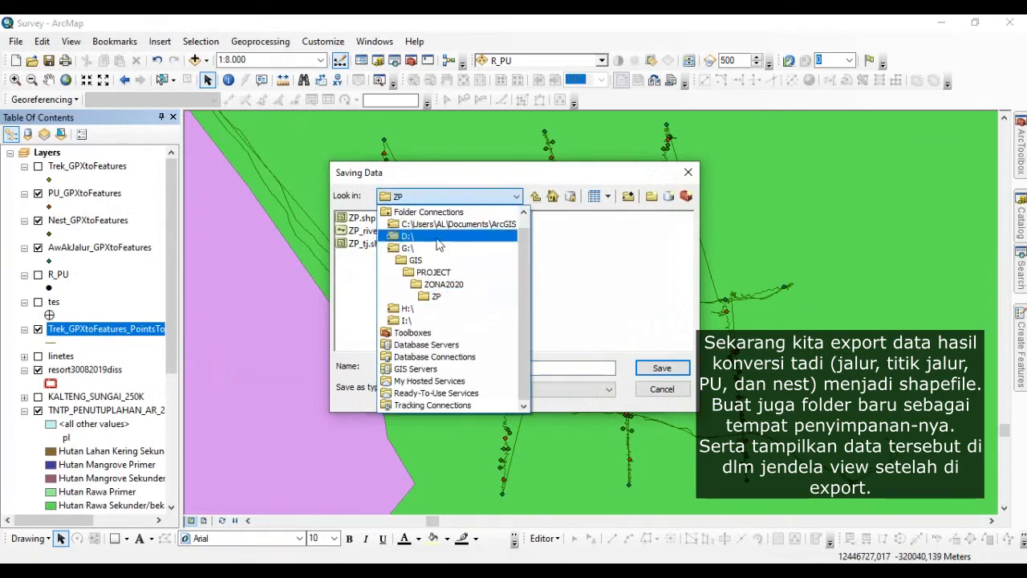
left_click(408, 248)
left_click(373, 287)
double_click(374, 287)
double_click(369, 281)
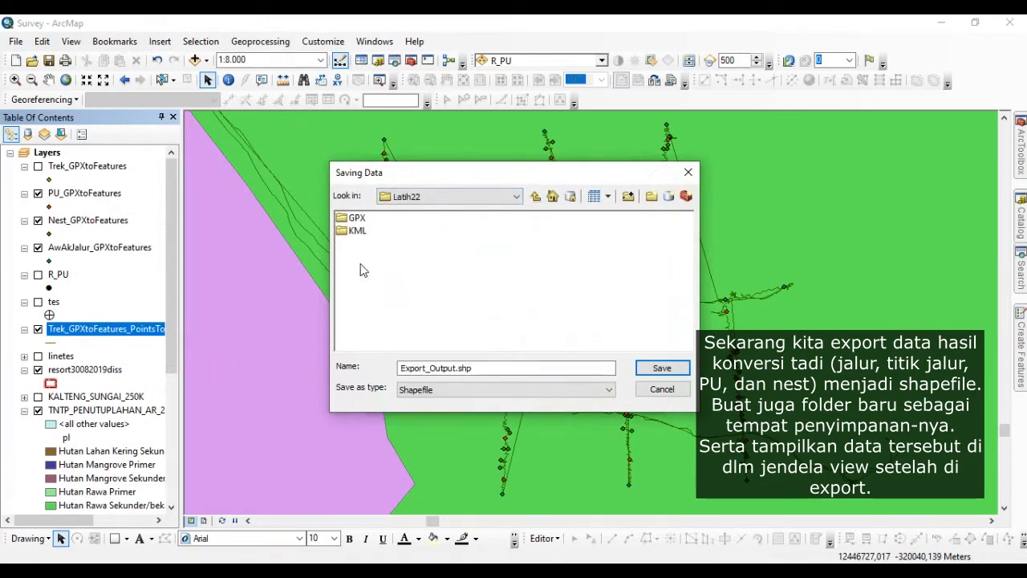
Step: Create a new folder named SHP inside Latih22 and open it
left_click(651, 196)
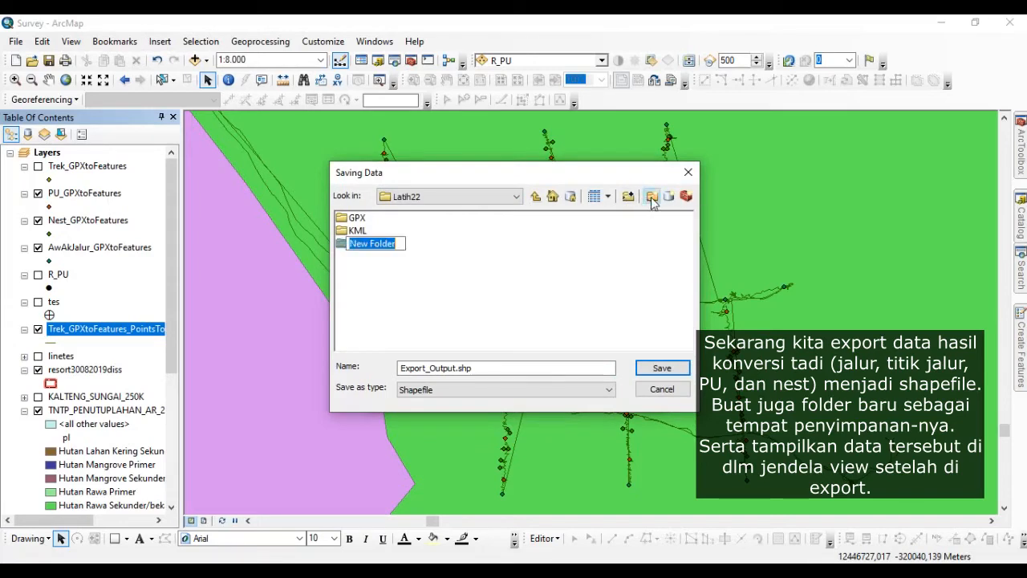
type("S")
key("Return")
double_click(355, 244)
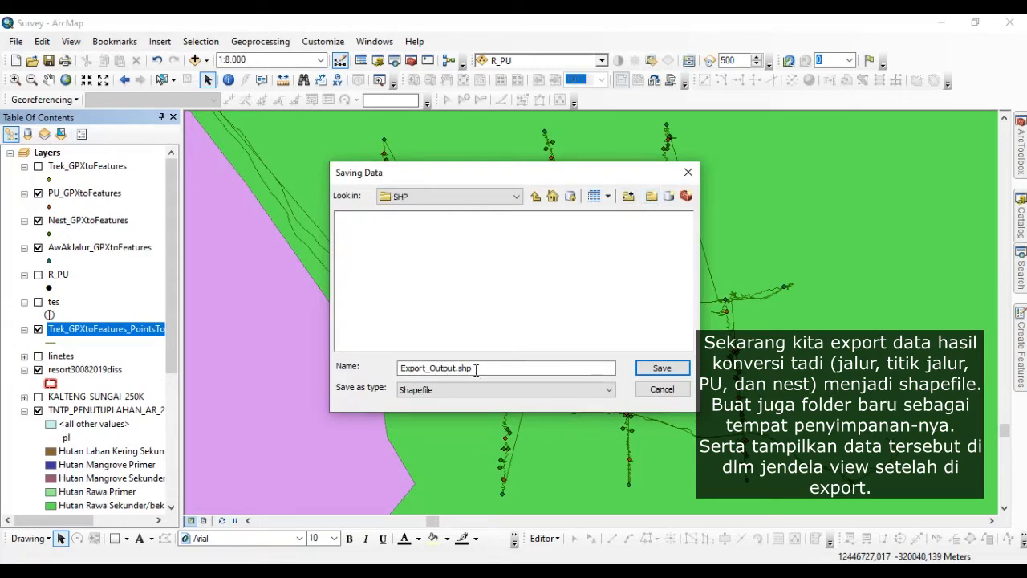
Step: Export the track line as a shapefile named Trek in the SHP folder and add it to the map
left_click_drag(476, 370, 405, 365)
type("Trek")
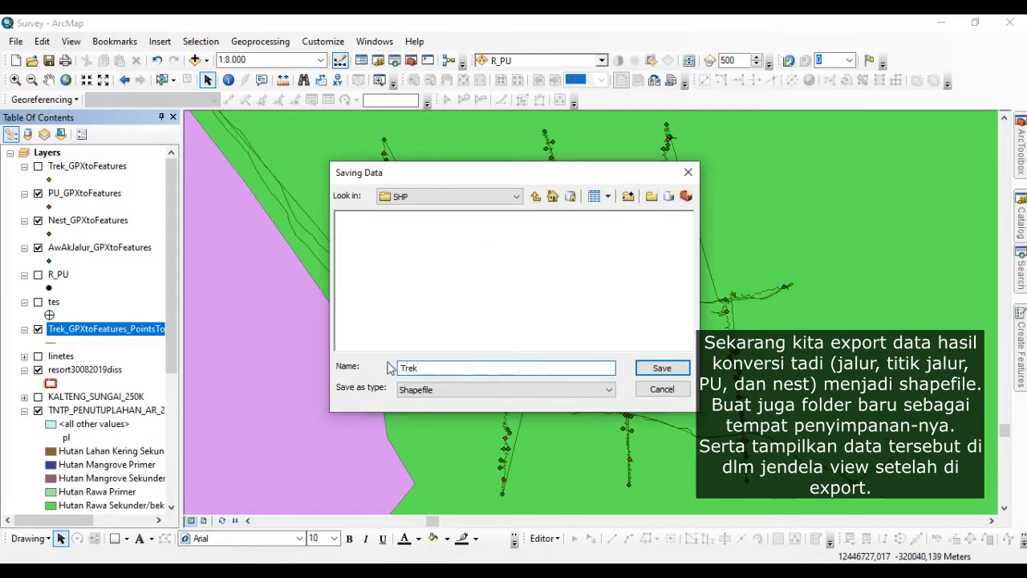
left_click(662, 367)
left_click(554, 397)
left_click(567, 348)
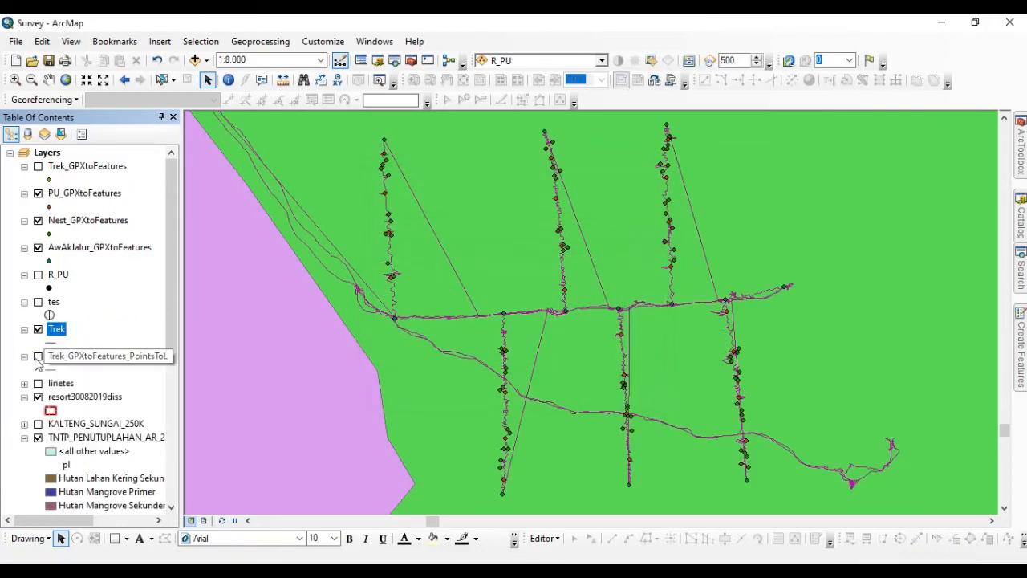
Step: Remove the Trek_GPXtoFeatures_PointsToL layer from the map
right_click(111, 362)
left_click(150, 60)
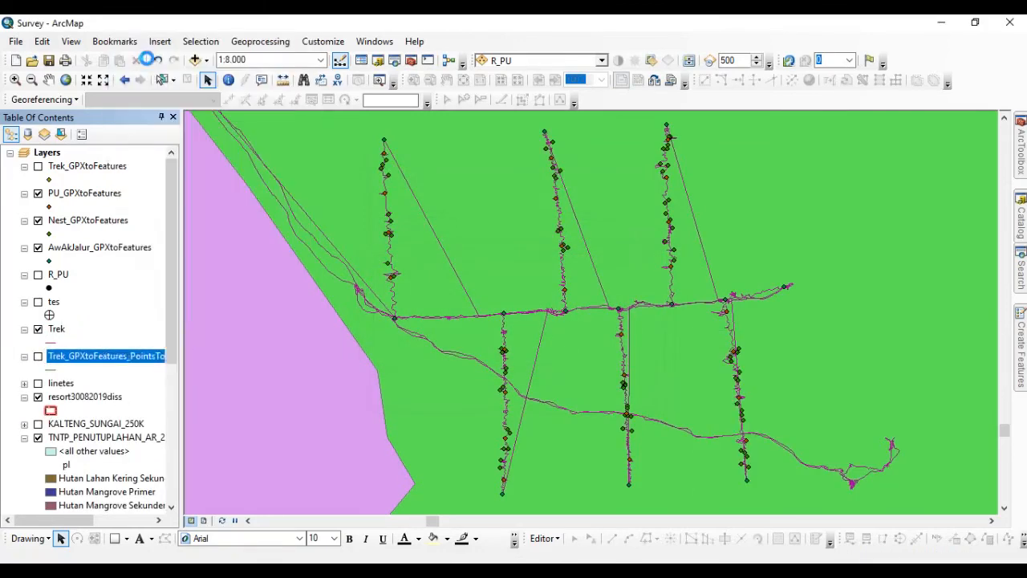
left_click(55, 330)
Step: Export all features of AwAkJalur_GPXtoFeatures as AwAkJalur.shp in the SHP folder and add the shapefile to the map
left_click(94, 249)
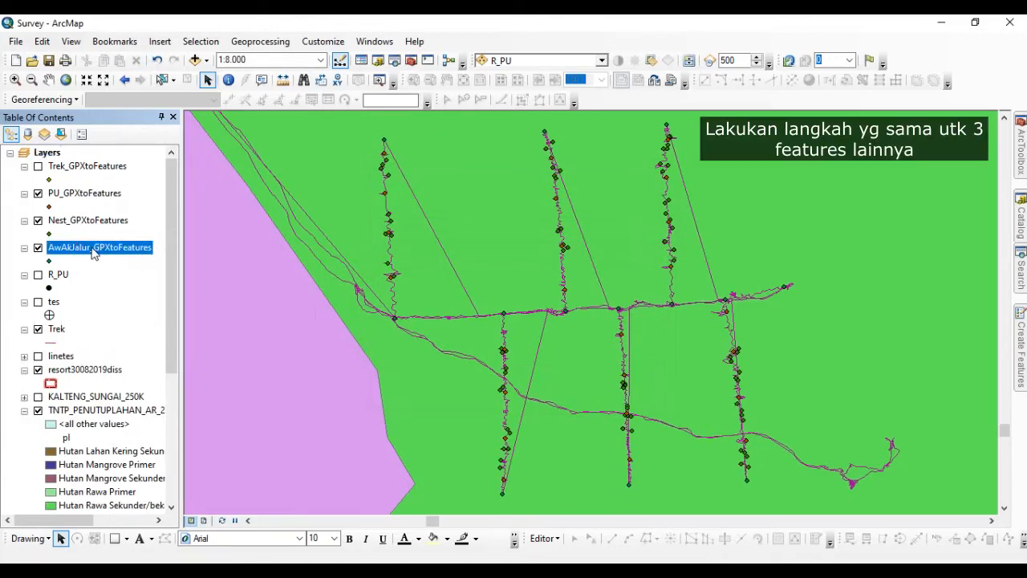
right_click(94, 251)
mouse_move(241, 493)
left_click(481, 476)
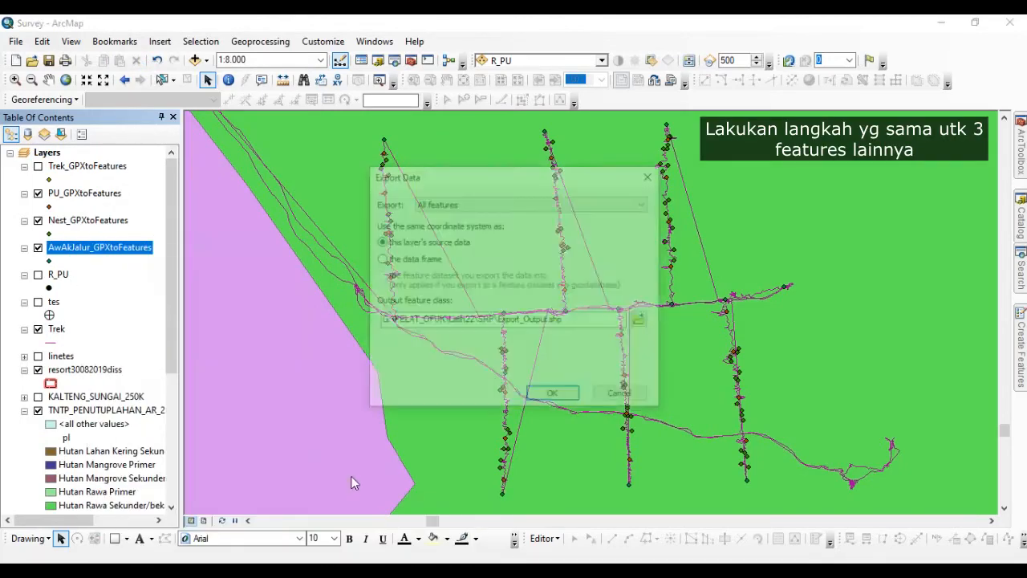
left_click(642, 321)
left_click_drag(474, 367, 386, 374)
type("AwAkJalu")
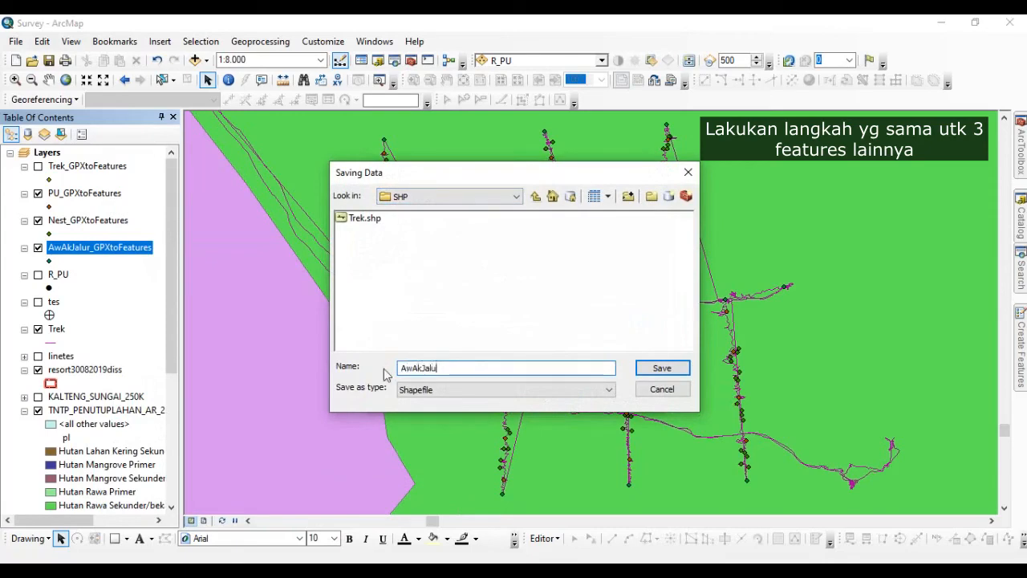
left_click(662, 369)
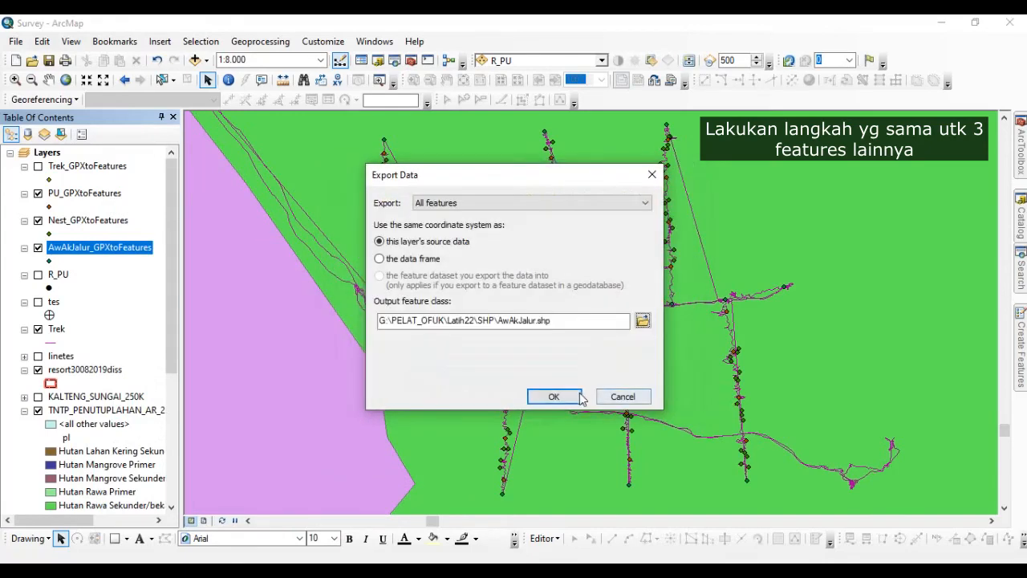
left_click(562, 394)
left_click(568, 351)
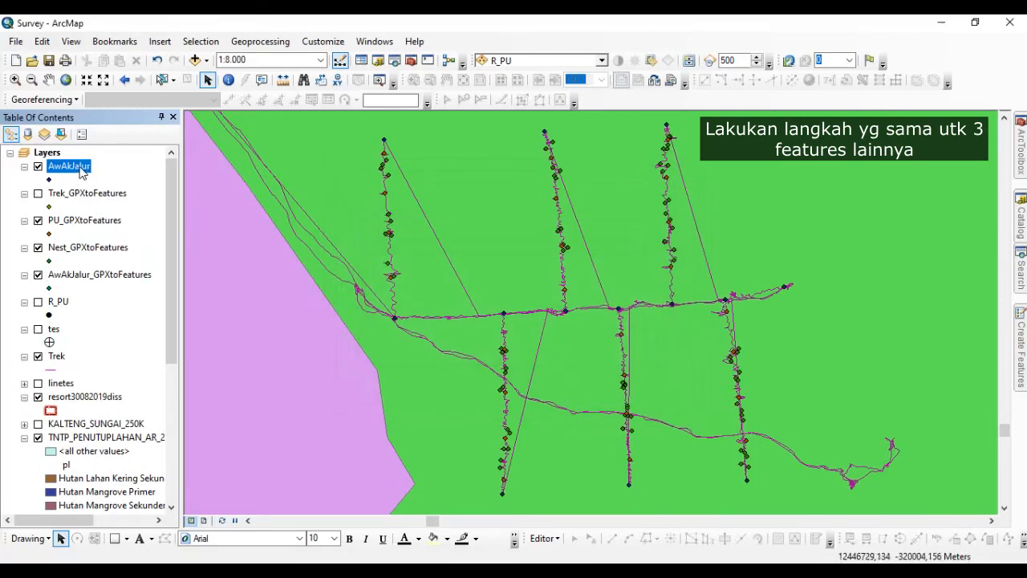
Step: Remove the AwAkJalur_GPXtoFeatures layer from the map
right_click(60, 275)
left_click(82, 258)
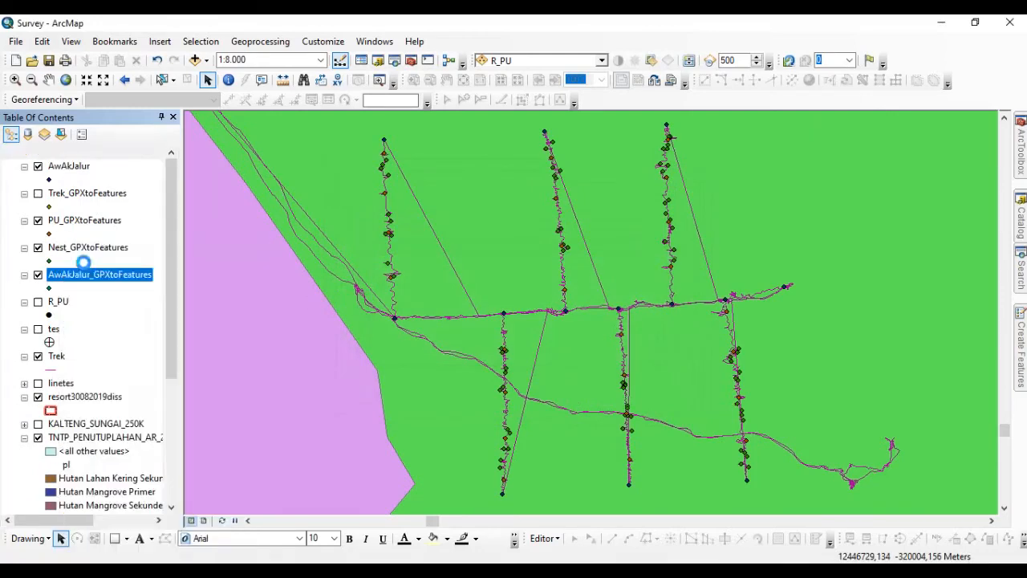
left_click(59, 177)
Step: Export all features of PU_GPXtoFeatures as PU.shp in the SHP folder and add the shapefile to the map
left_click(84, 225)
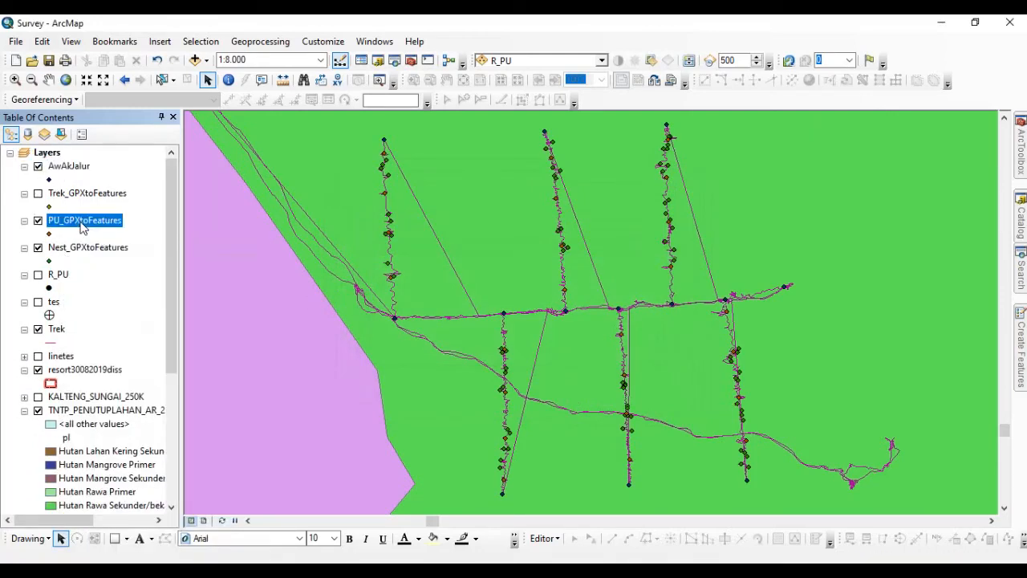
right_click(84, 227)
mouse_move(149, 479)
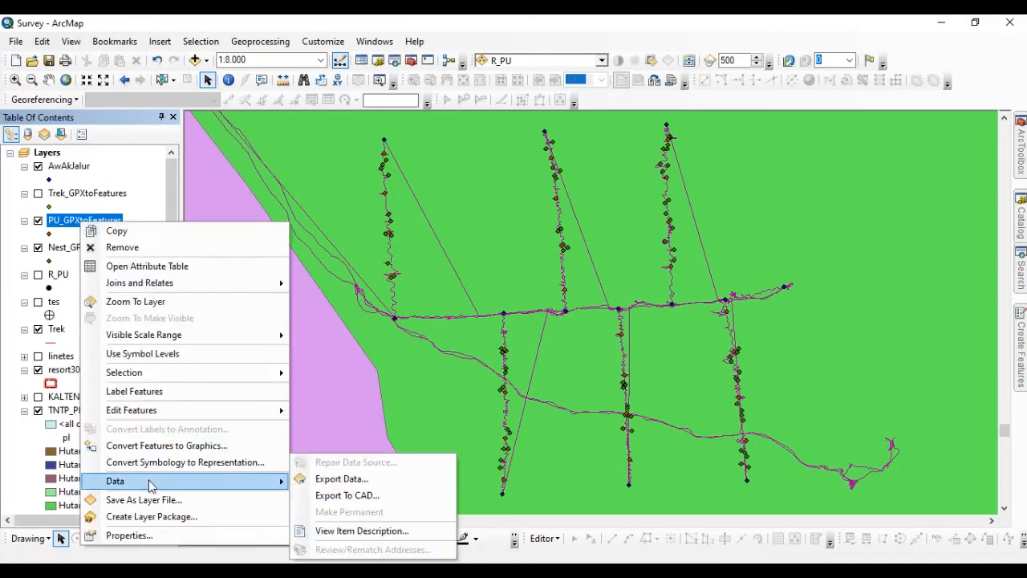
left_click(347, 479)
left_click(646, 321)
left_click_drag(490, 369, 385, 373)
type("PU")
left_click(662, 368)
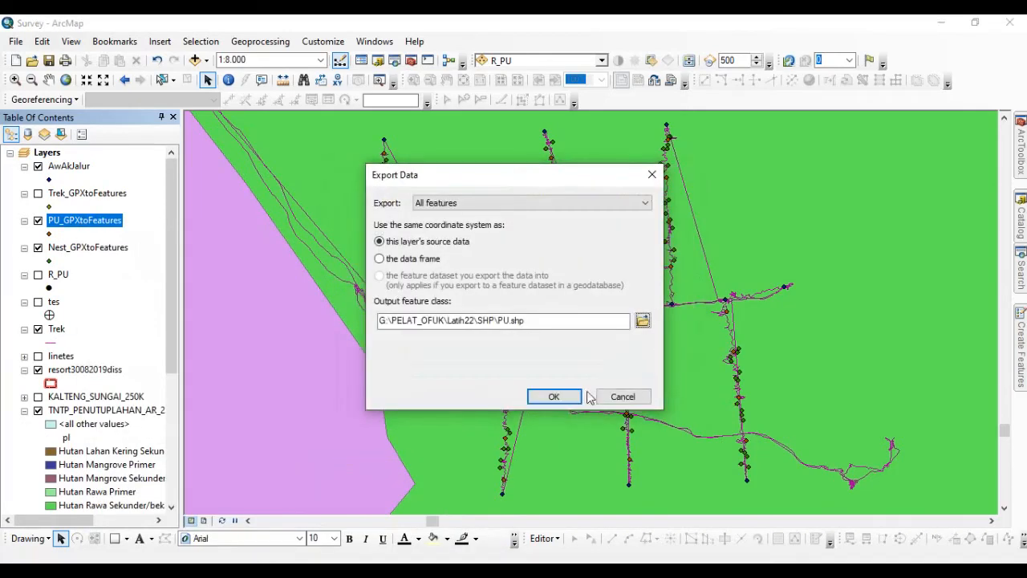
left_click(562, 396)
left_click(573, 350)
Step: Remove the PU_GPXtoFeatures and Trek_GPXtoFeatures layers from the map
right_click(77, 253)
left_click(113, 260)
right_click(77, 220)
left_click(112, 227)
Step: Export all features of Nest_GPXtoFeatures as Nest.shp in the SHP folder and add the shapefile to the map
scroll(419, 195, "up", 2)
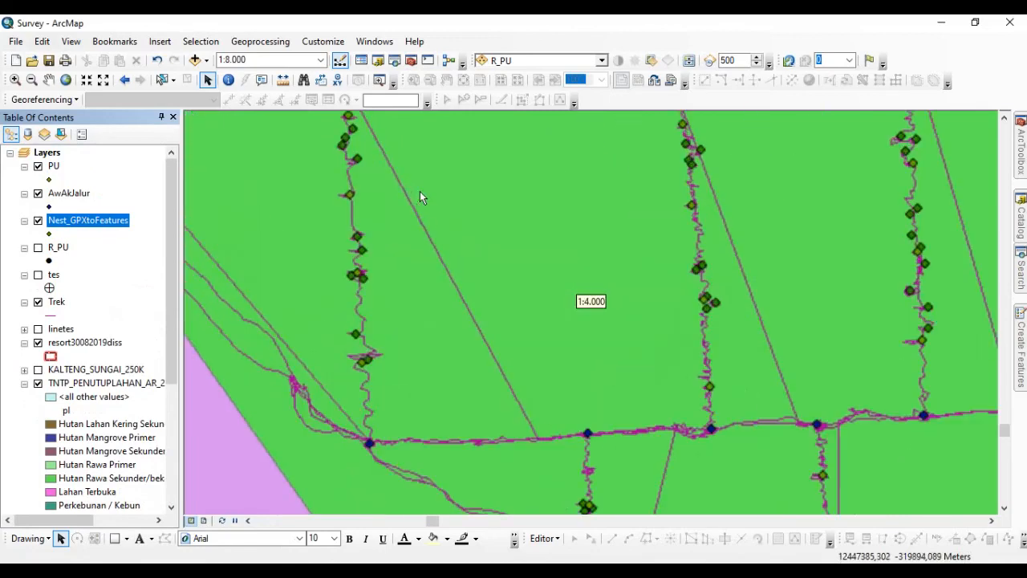
right_click(81, 224)
mouse_move(144, 477)
left_click(337, 477)
left_click(642, 321)
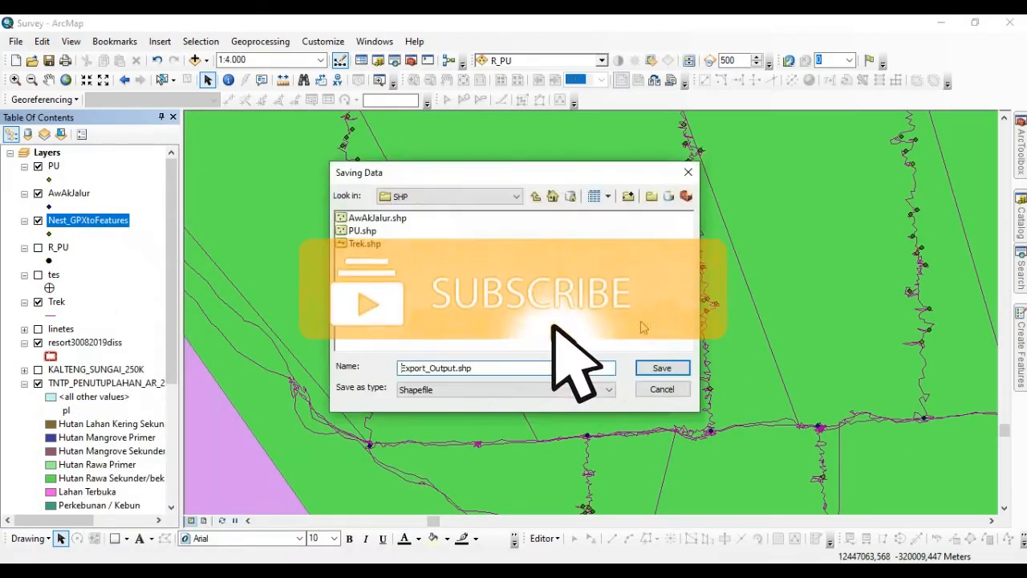
double_click(494, 371)
type("Nest")
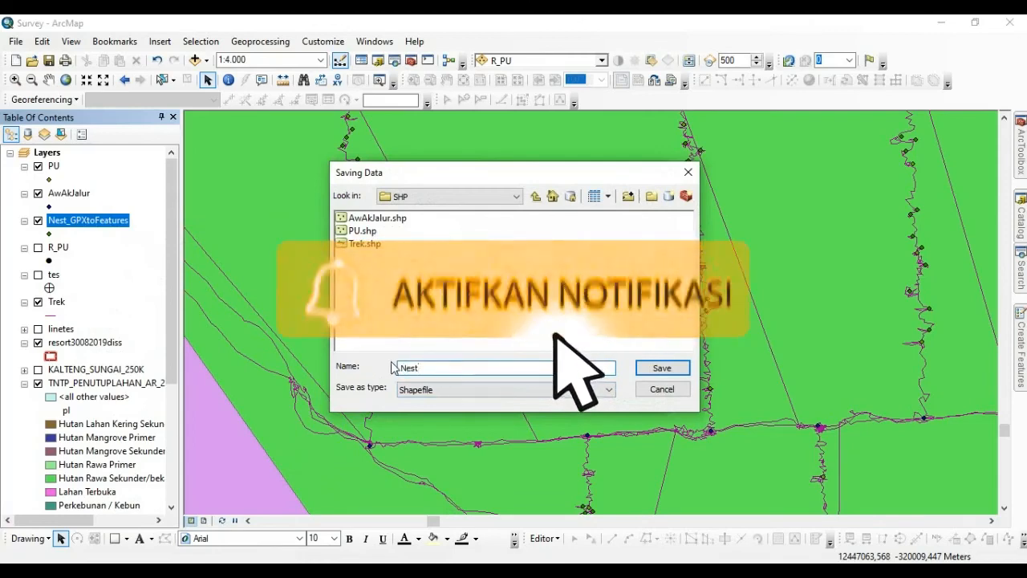
left_click(662, 368)
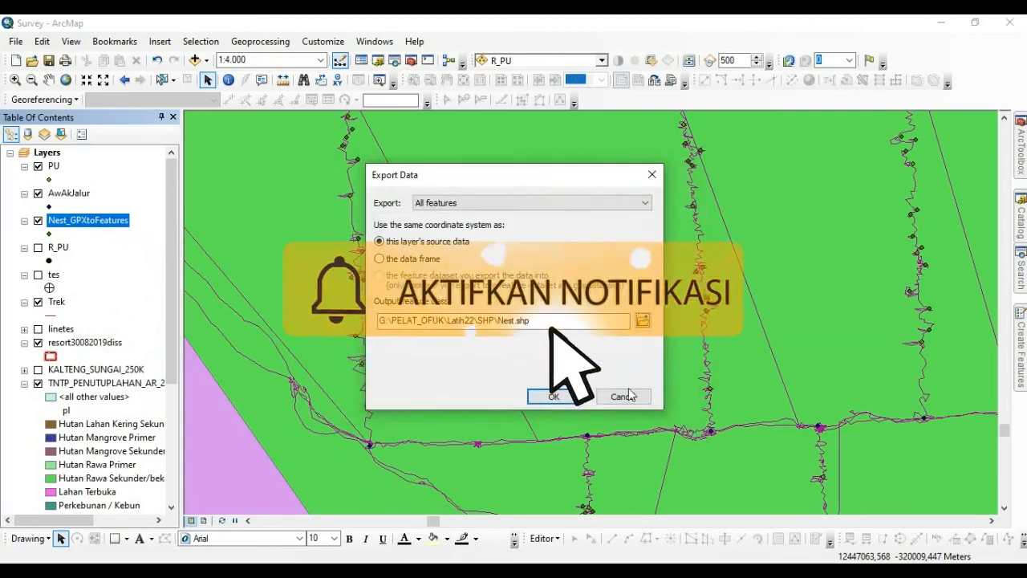
left_click(548, 394)
left_click(565, 348)
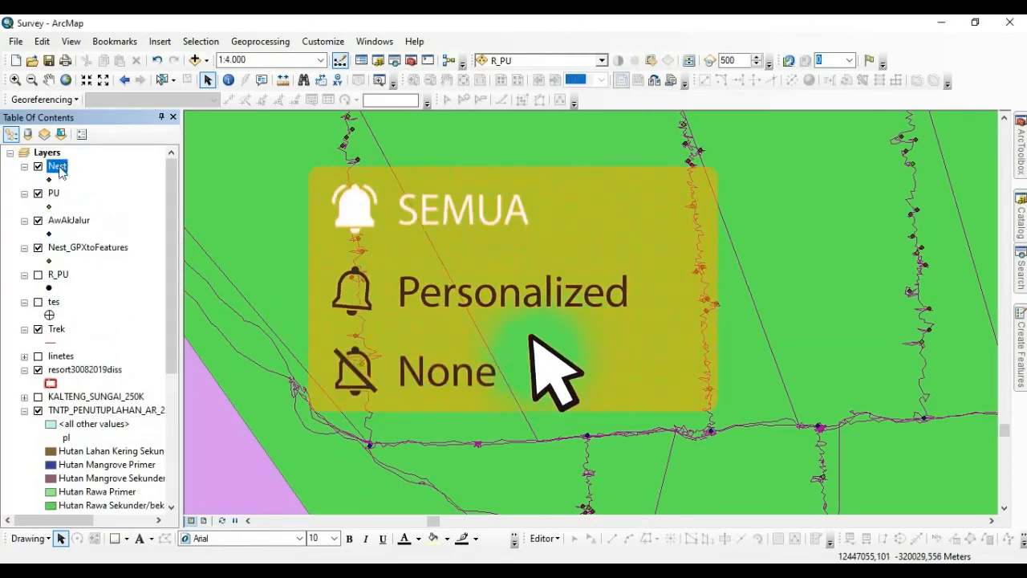
Step: Remove the Nest_GPXtoFeatures layer and move the Trek layer directly below AwAkJalur
right_click(72, 239)
left_click(112, 261)
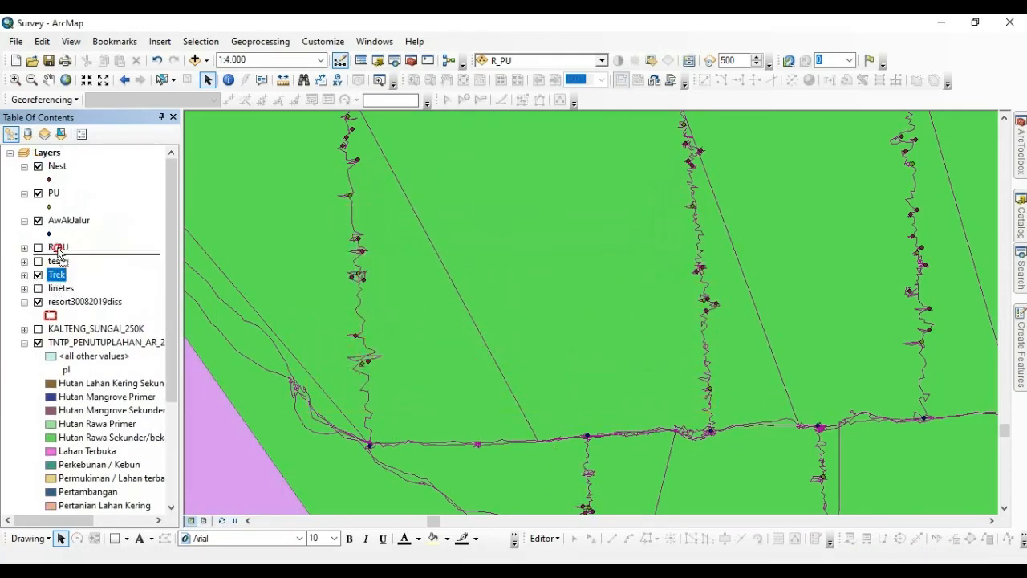
Step: Hide the TNTP_PENUTUPLAHAN_AR_250K land cover layer and inspect the exported track and points on the map
left_click(38, 344)
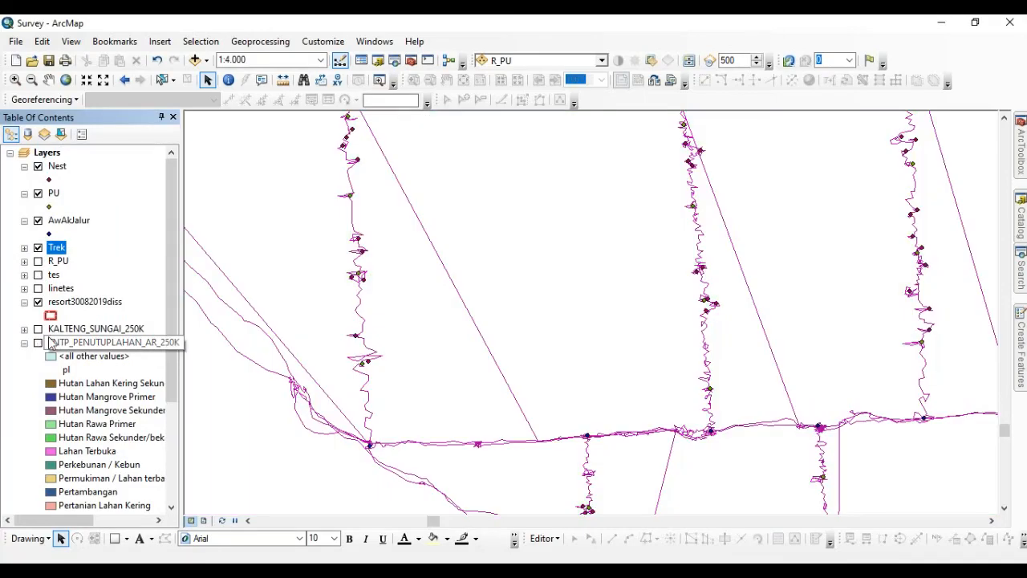
scroll(363, 345, "down", 4)
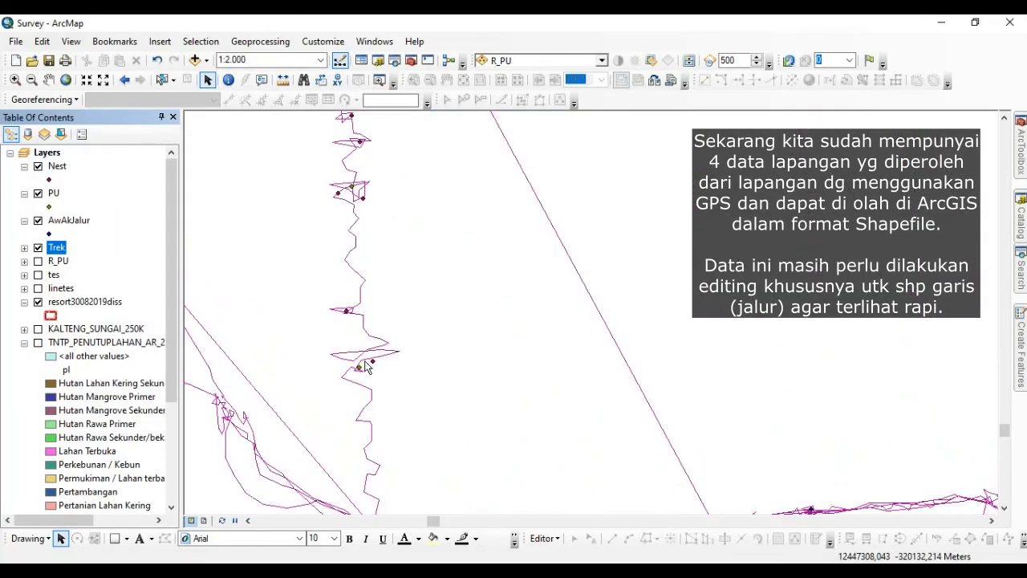
scroll(408, 408, "up", 5)
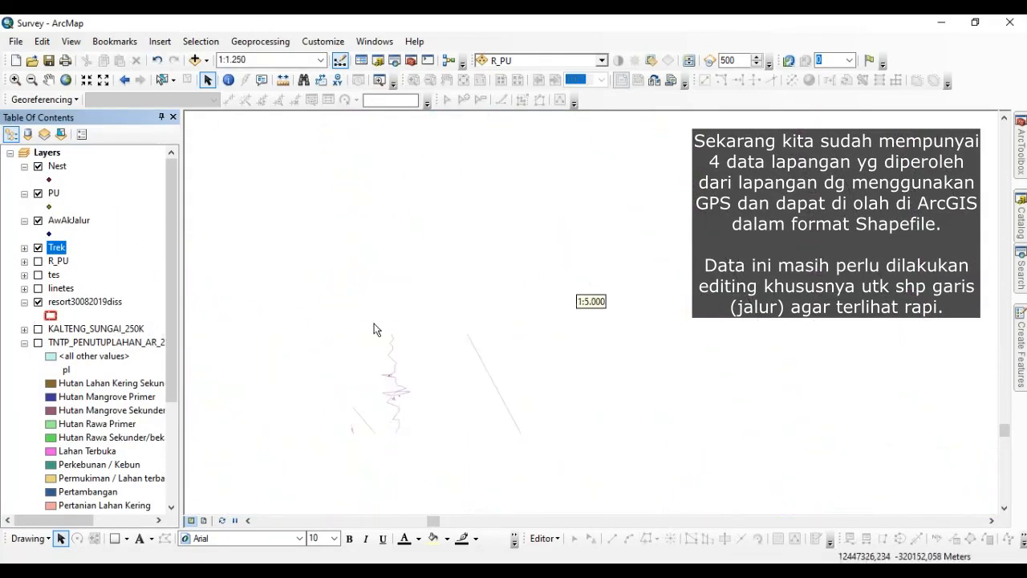
scroll(508, 141, "up", 1)
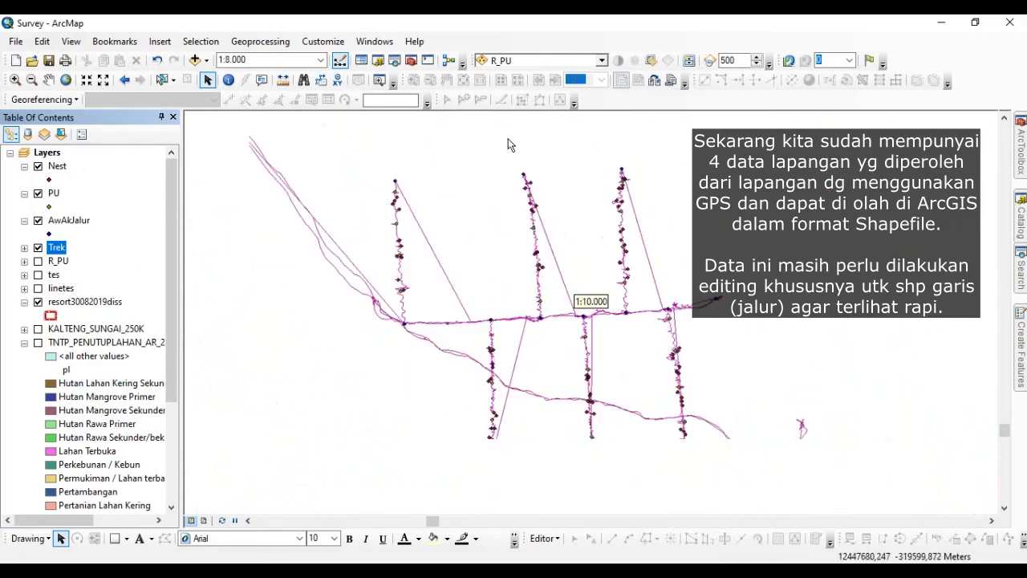